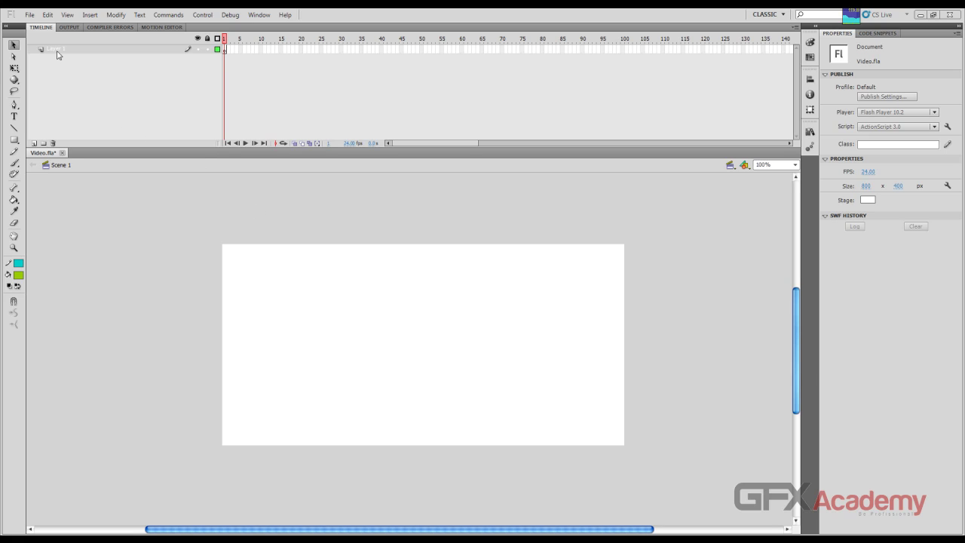
Step: Start importing a video from the computer, using the option to load external video with playback component
click(30, 14)
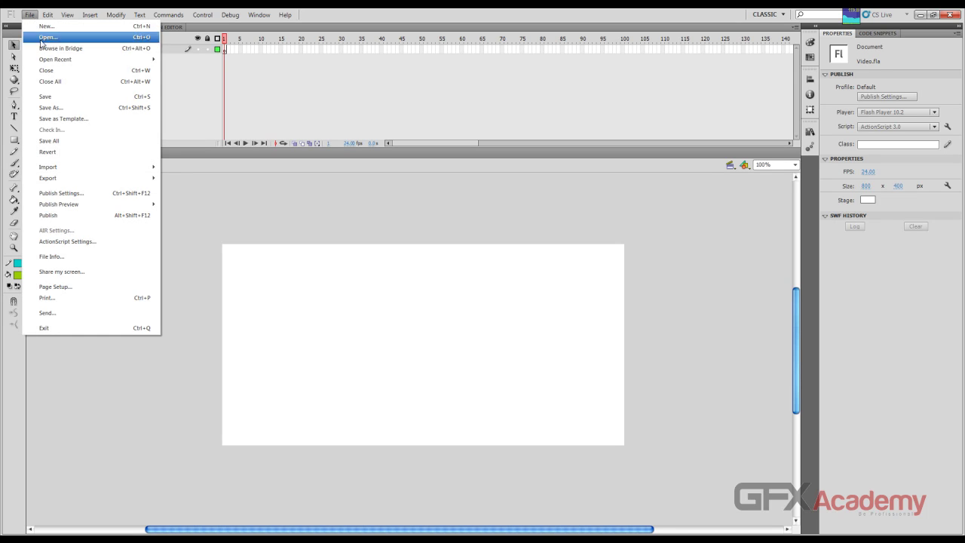
mouse_move(80, 167)
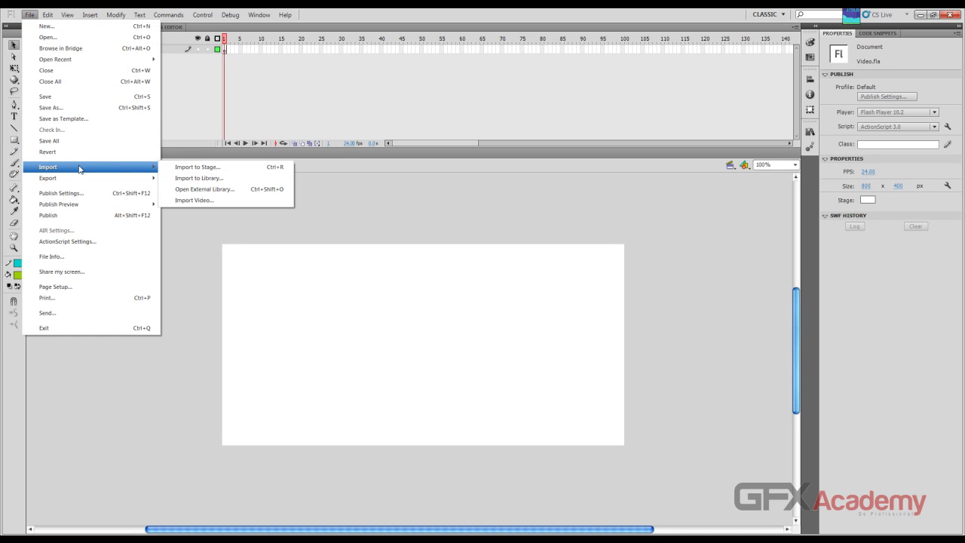
click(226, 202)
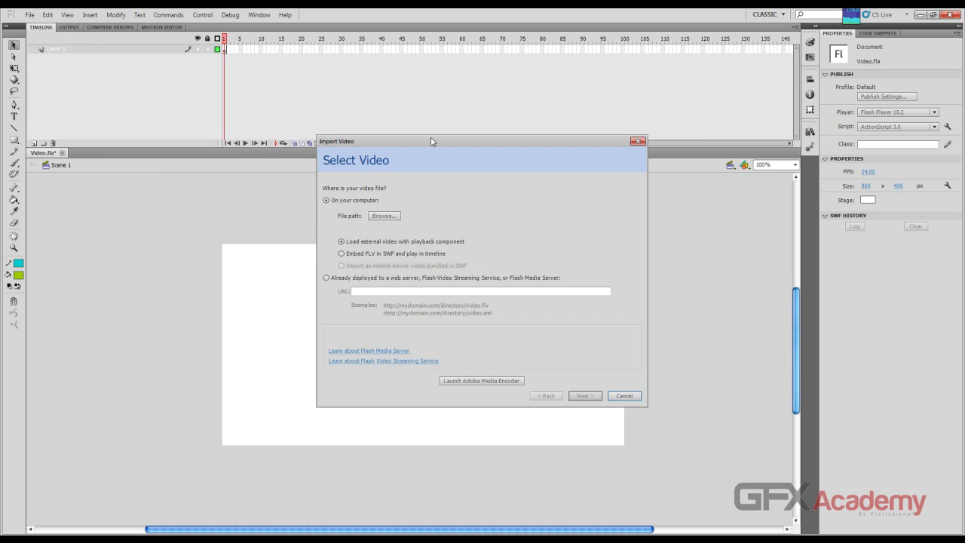
drag(443, 147, 395, 150)
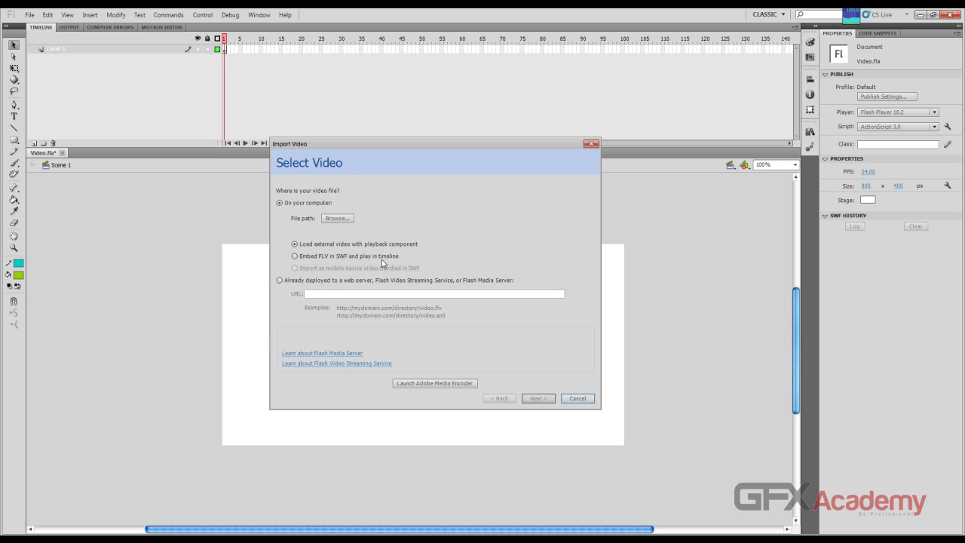
click(296, 257)
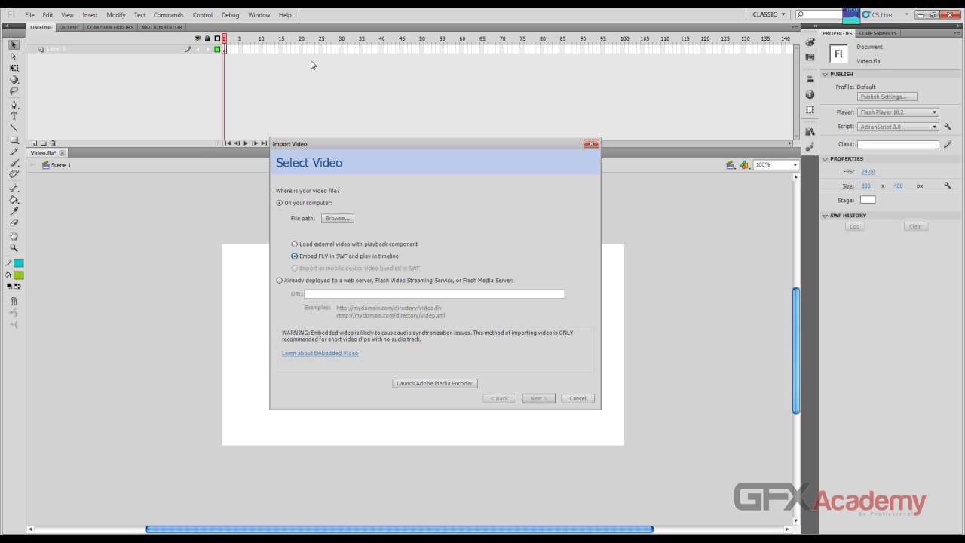
click(294, 244)
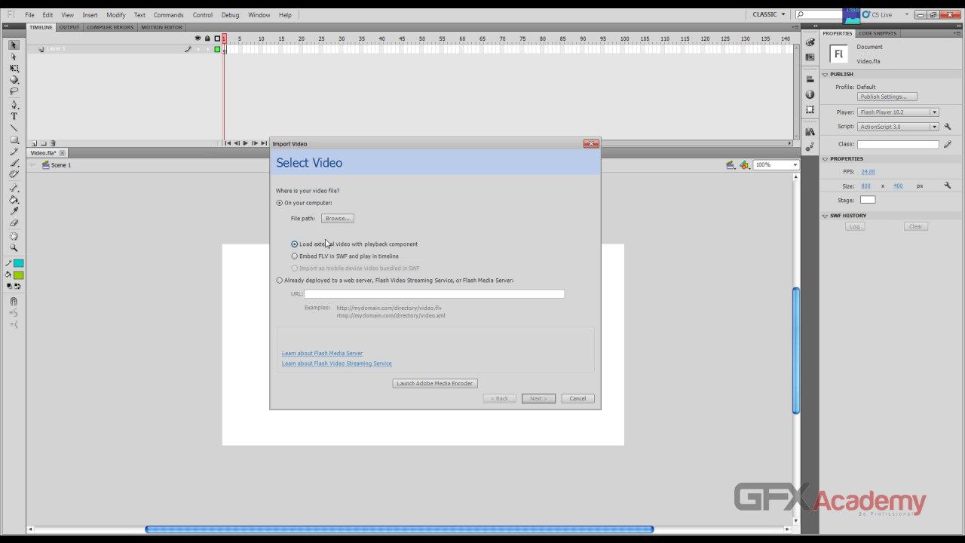
Step: Choose Video Crash Course Flash 411 Adobe TV.wmv from Work Files as the video to import and dismiss the format warning
click(337, 218)
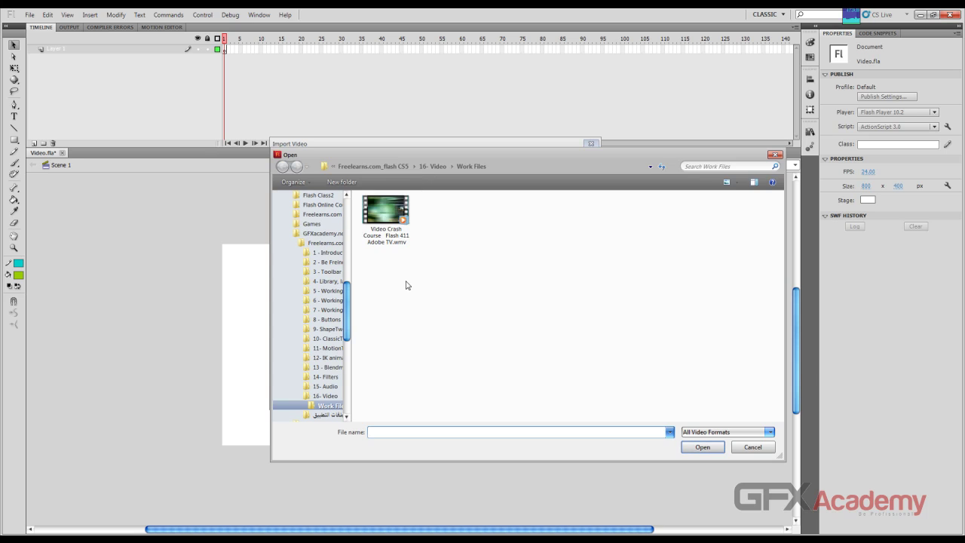
click(397, 226)
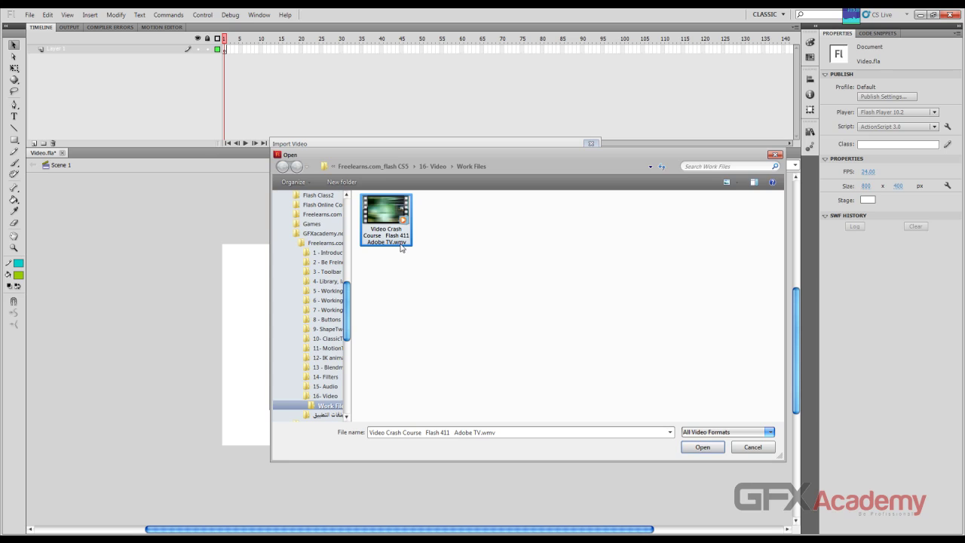
click(703, 446)
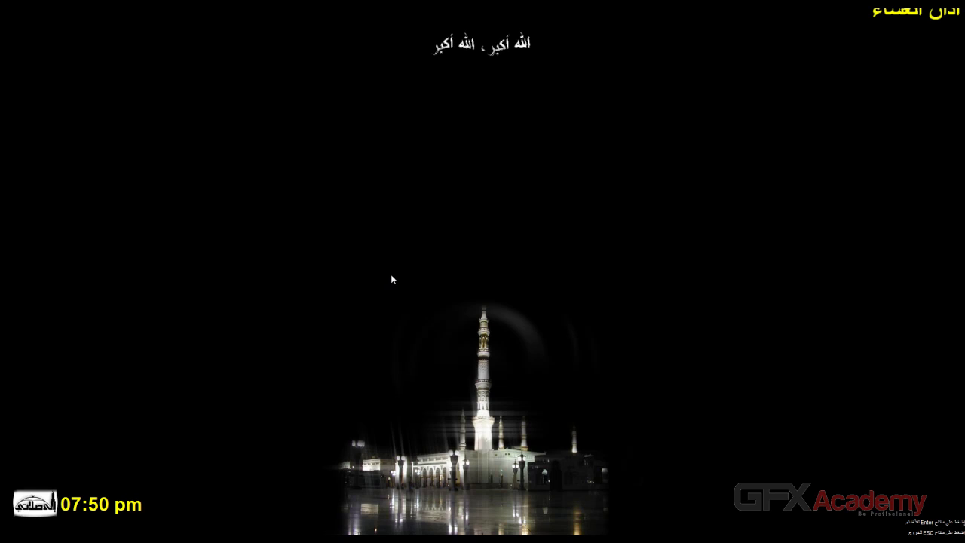
key(Escape)
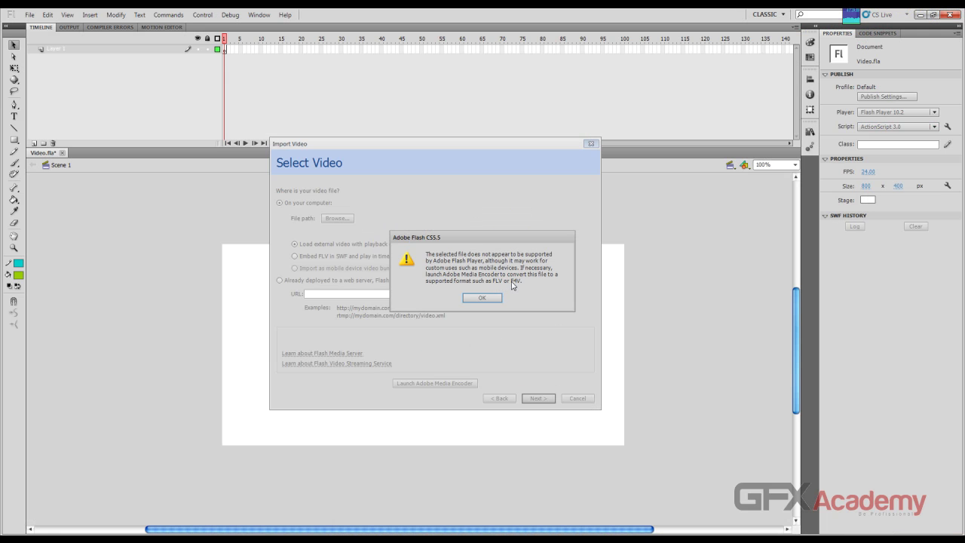
click(491, 303)
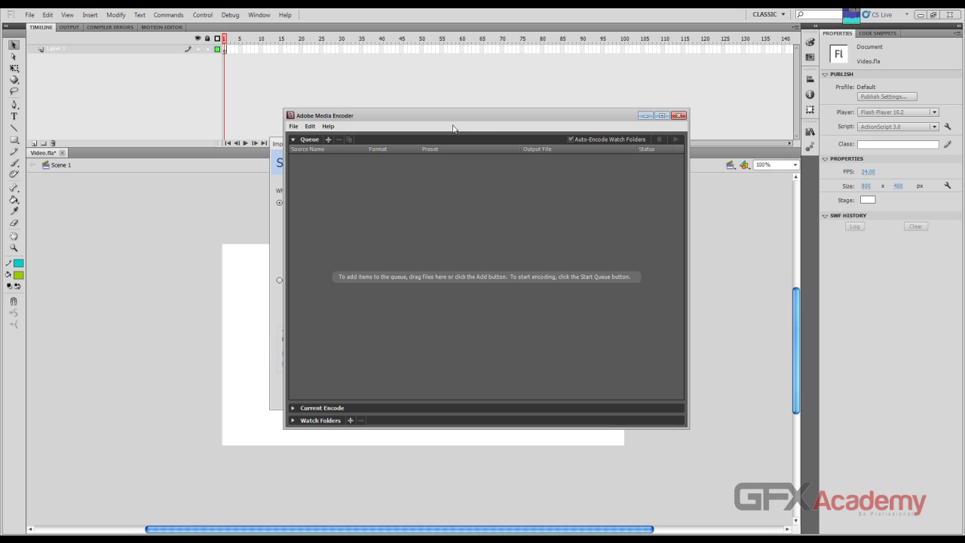
Step: In Adobe Media Encoder, start adding a source file to the queue and browse to the SAMSUNG (H:) drive
drag(482, 119, 460, 130)
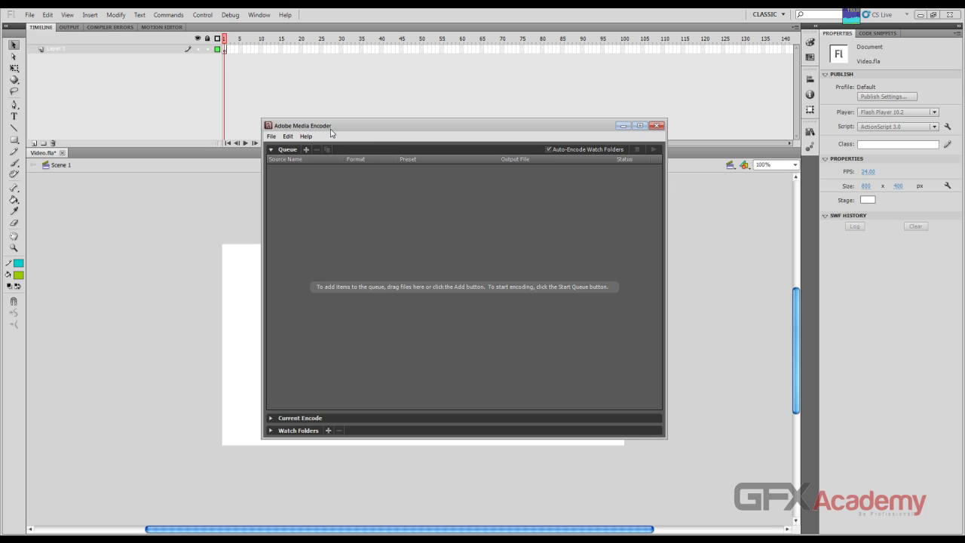
click(269, 136)
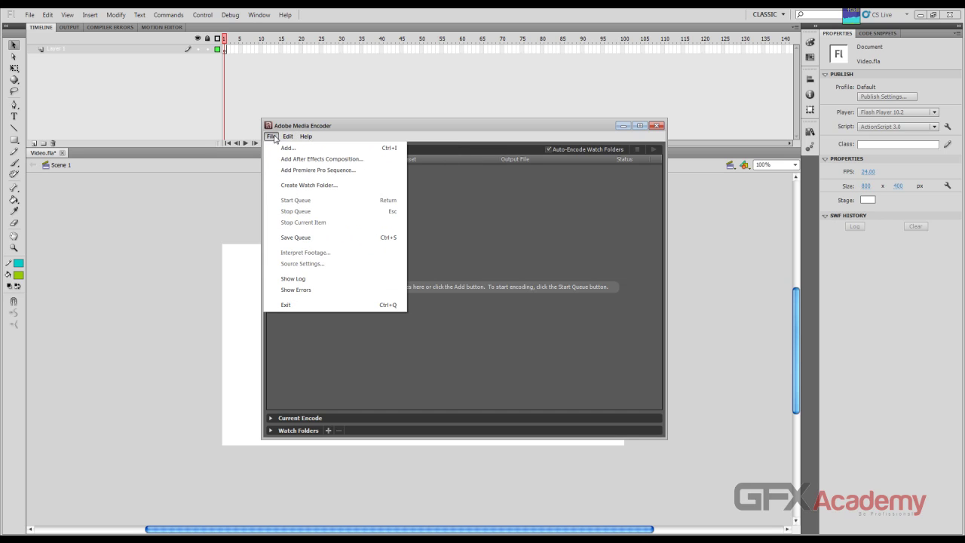
click(272, 137)
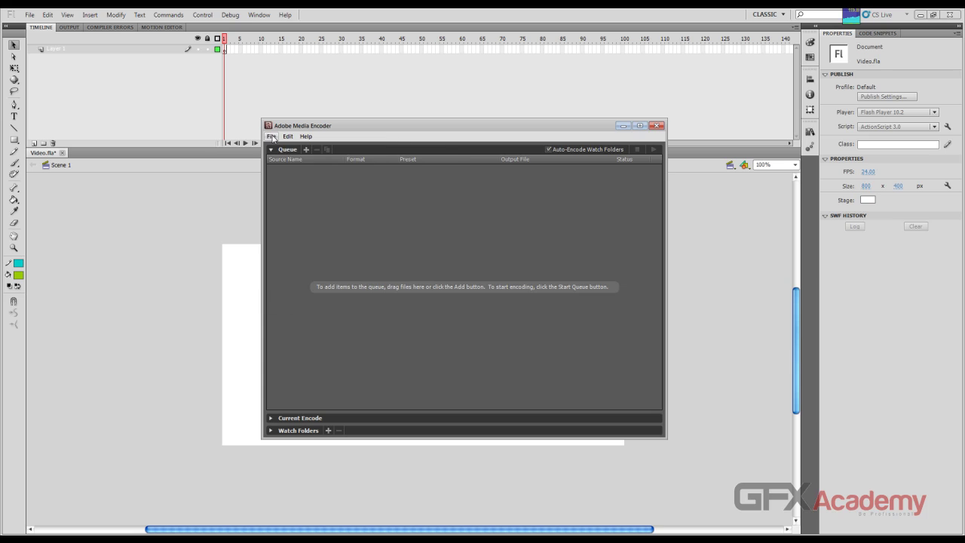
click(307, 151)
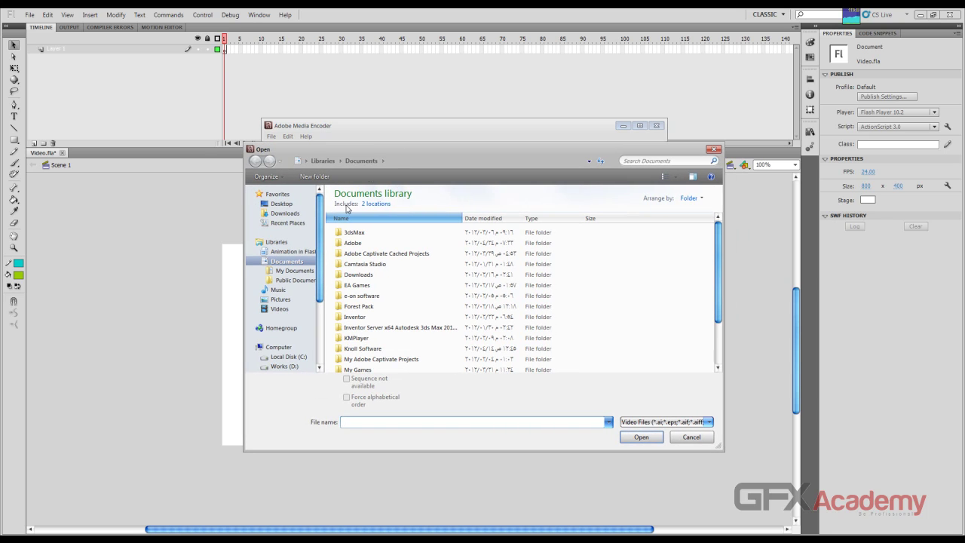
click(282, 203)
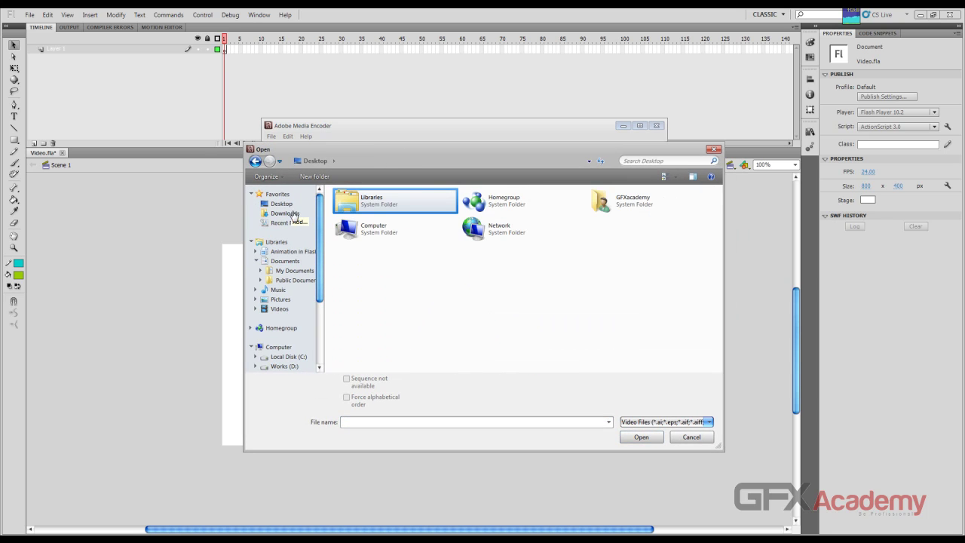
double_click(435, 233)
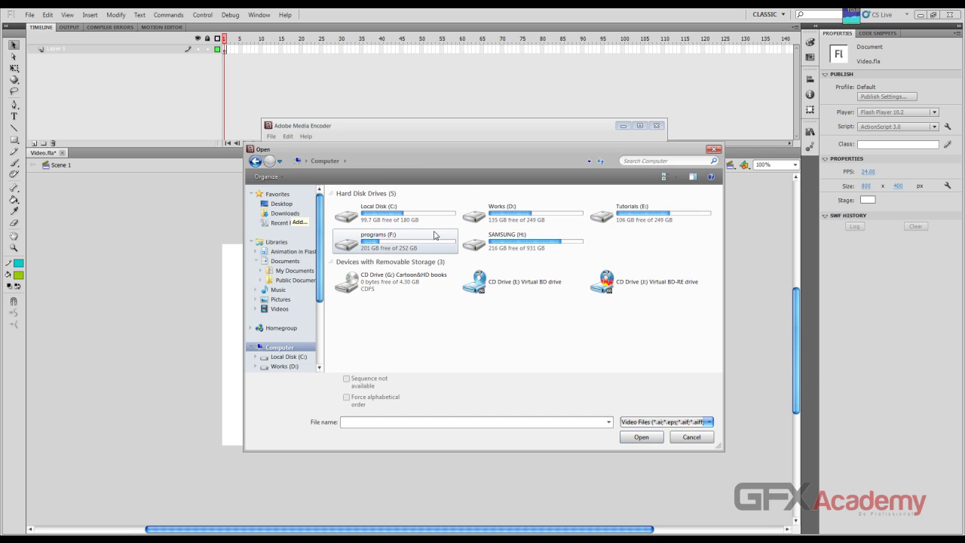
double_click(482, 225)
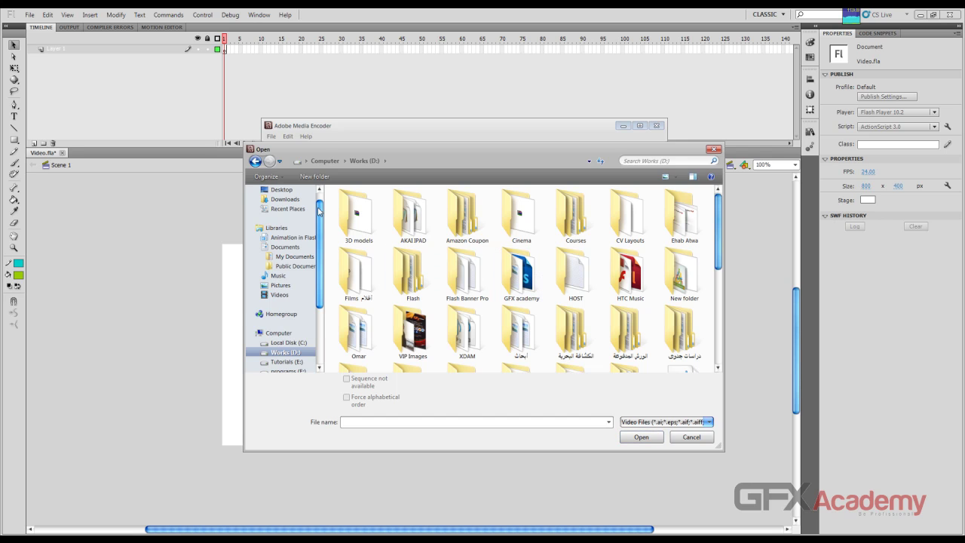
click(325, 161)
double_click(490, 249)
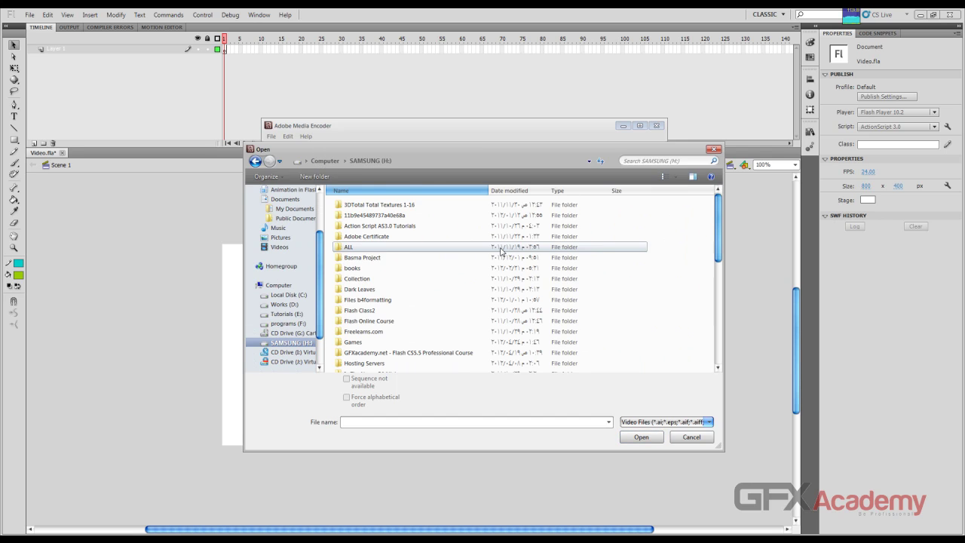
Step: Add Video Crash Course Flash 411 Adobe TV.wmv to the queue from the Flash CS5.5 course's 16- Video > Work Files folder
double_click(421, 344)
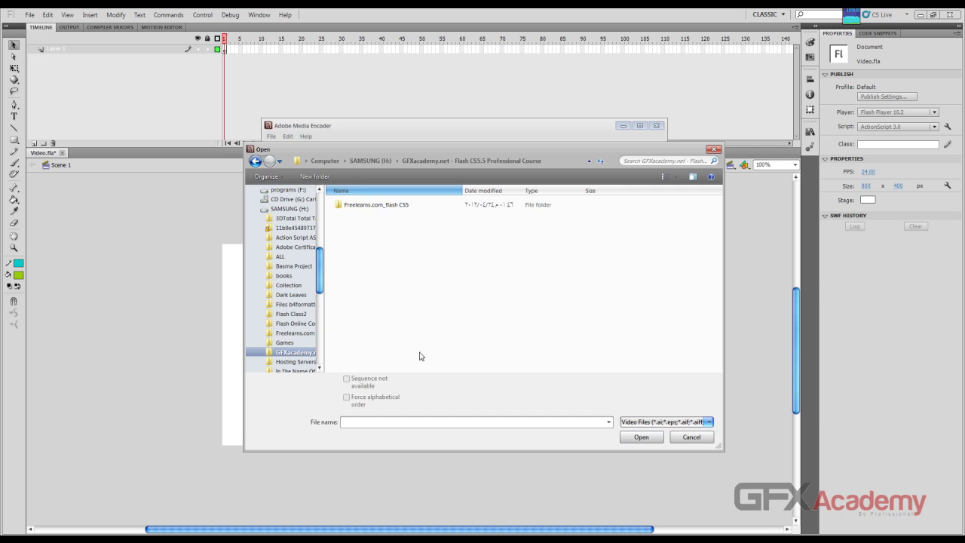
double_click(381, 205)
double_click(385, 365)
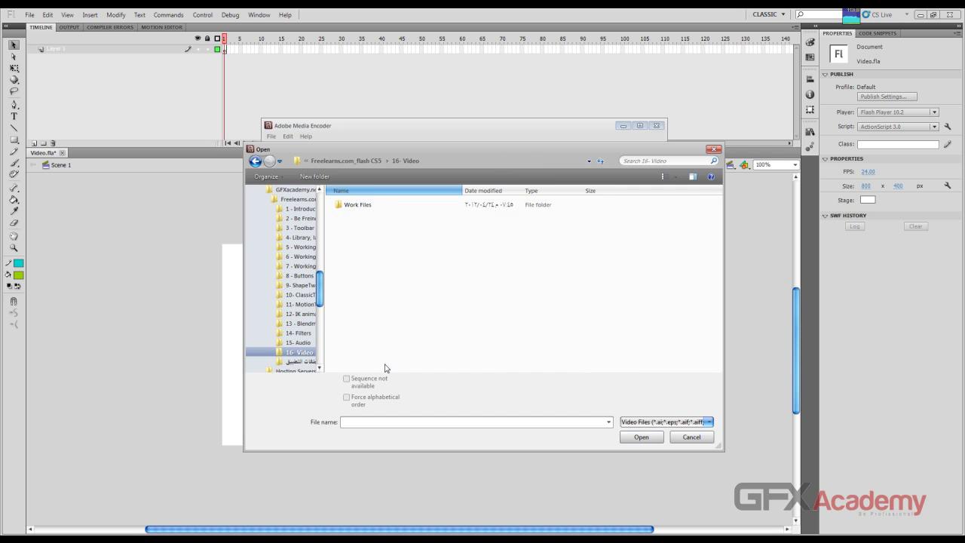
double_click(368, 209)
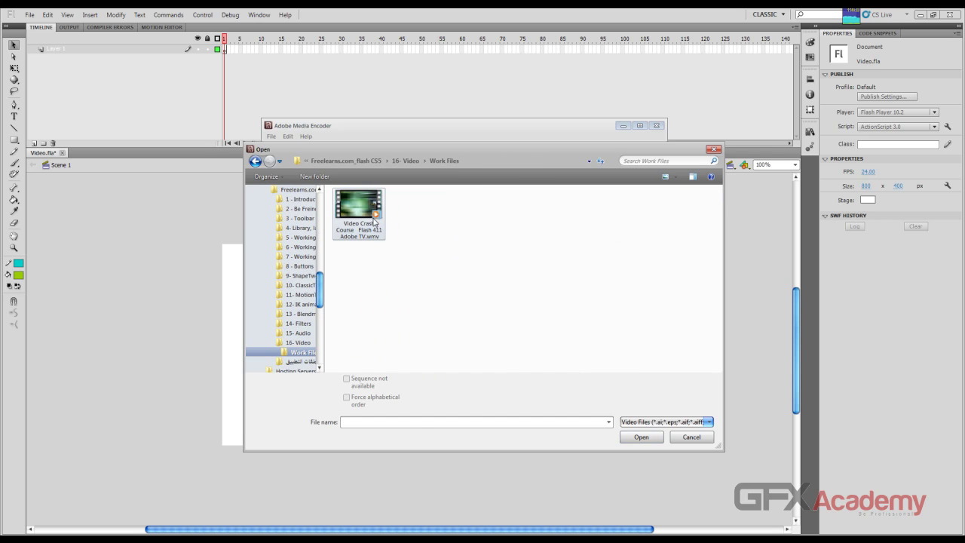
click(368, 229)
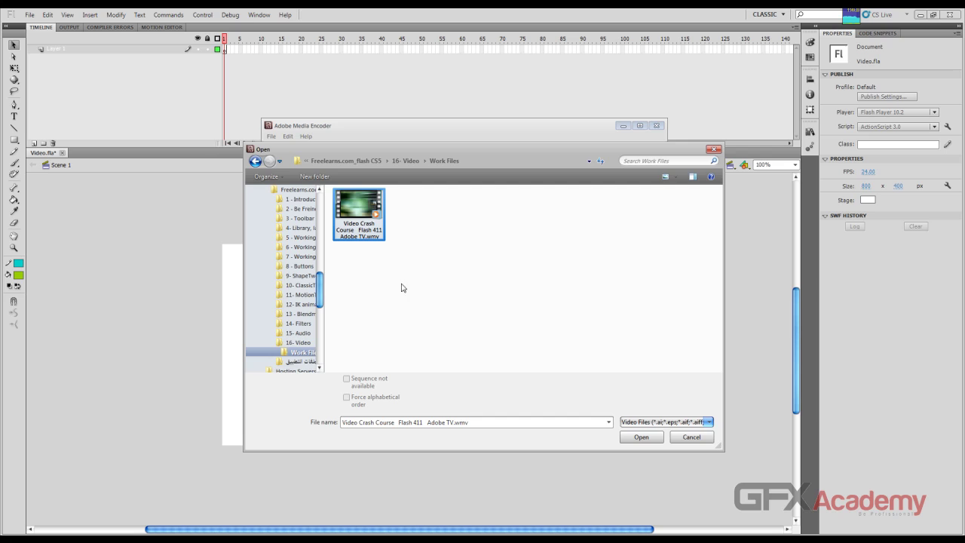
click(653, 439)
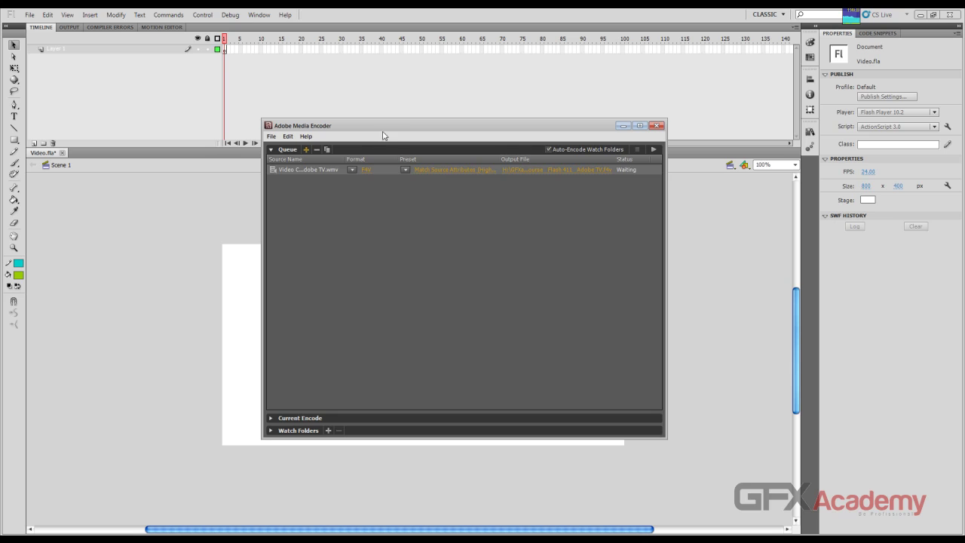
Step: Set the queued video's output format to FLV and view its available presets, keeping Match Source Attributes (High Quality)
drag(382, 128, 373, 129)
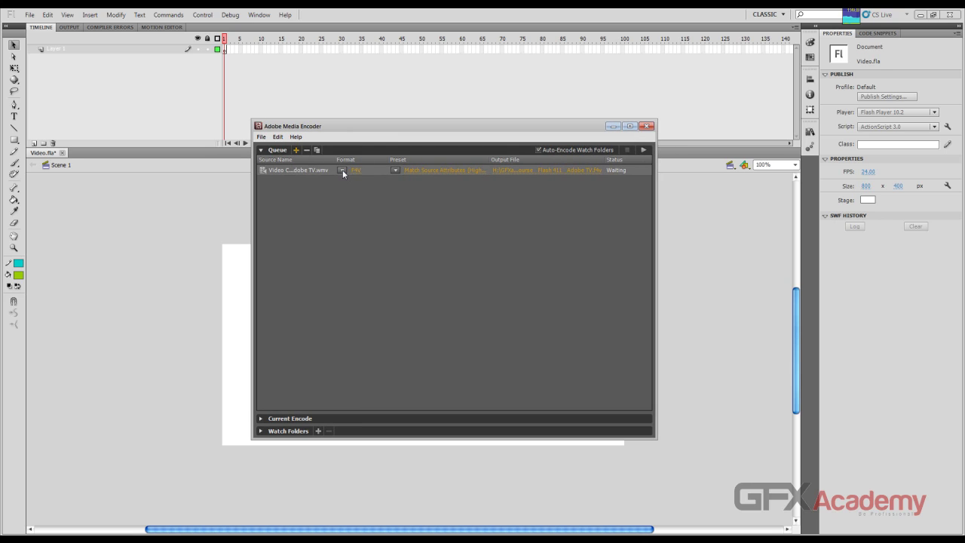
click(342, 169)
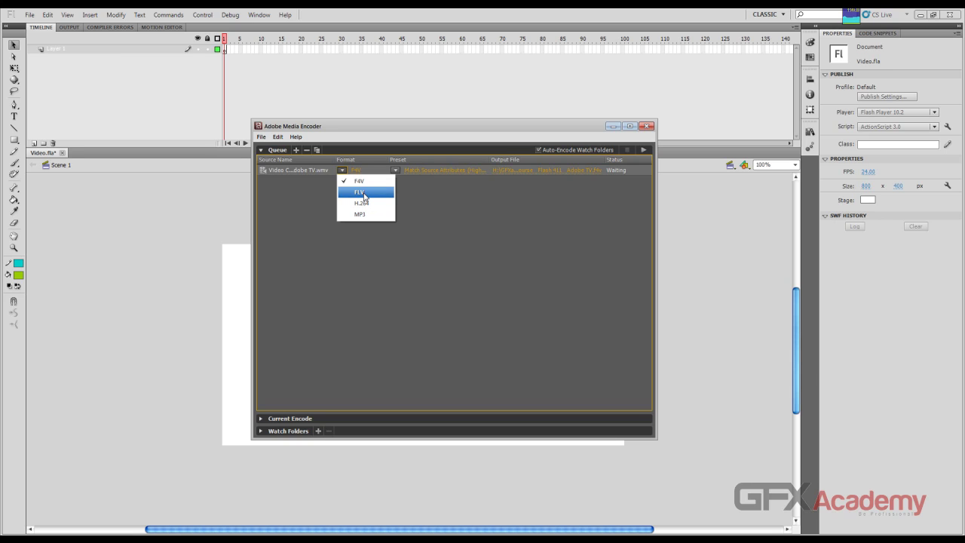
click(364, 193)
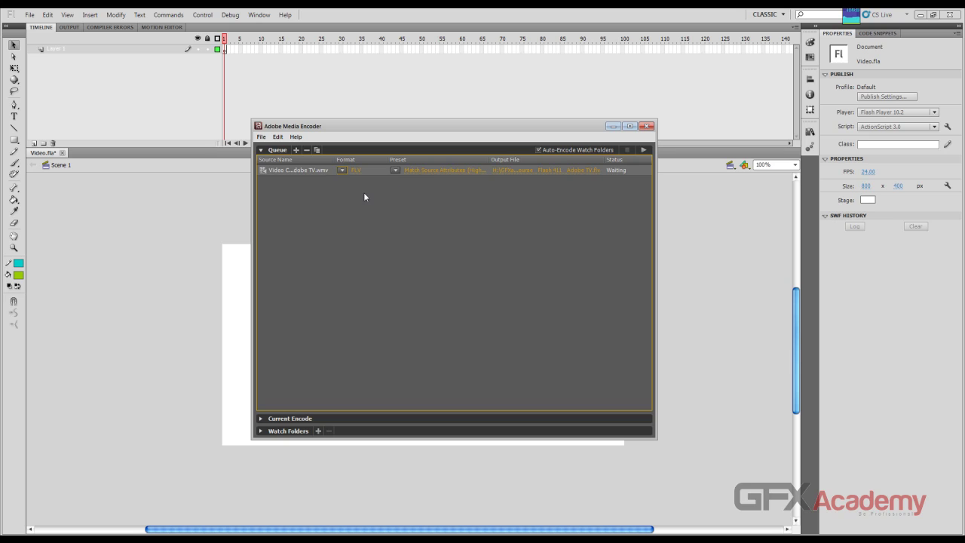
click(395, 170)
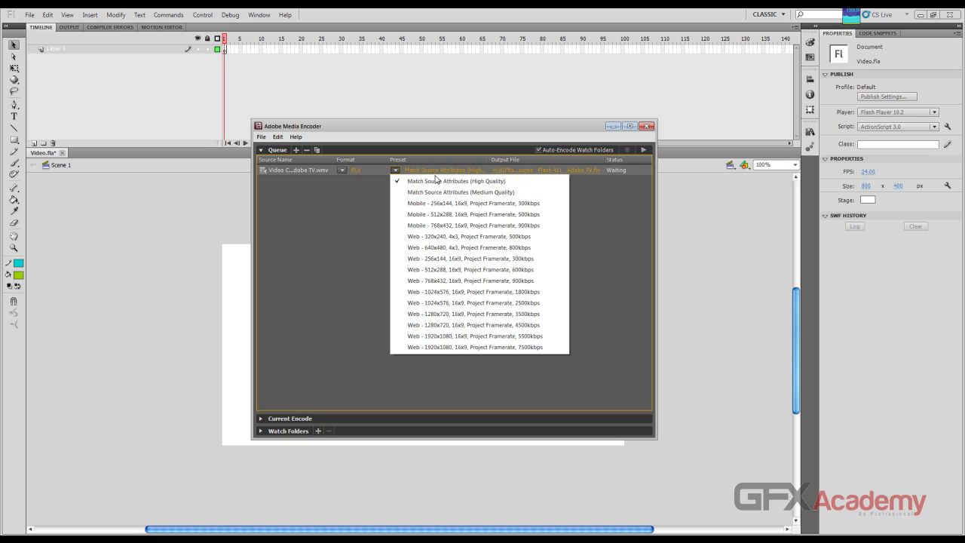
click(420, 138)
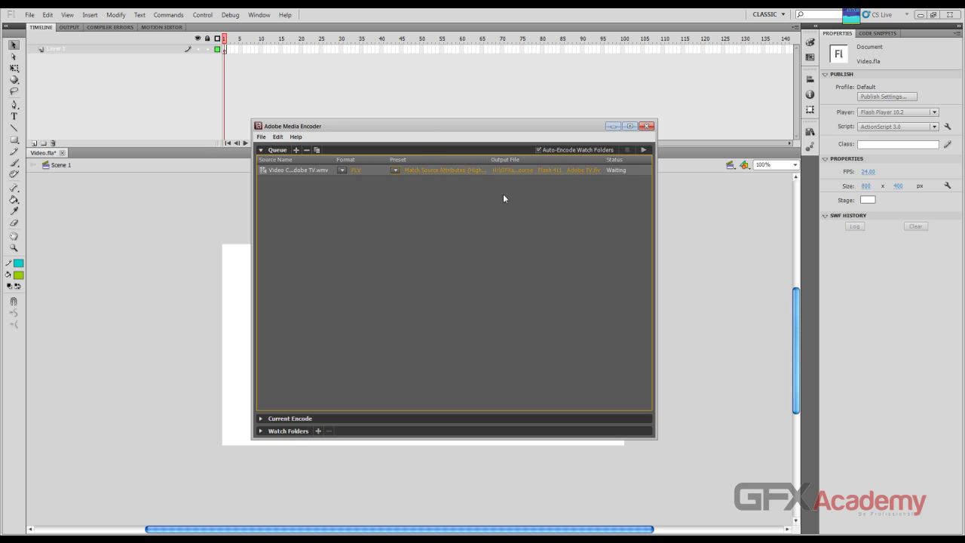
Step: Set the queued video's output file to Sample, saved as FLV in the Work Files folder
click(559, 170)
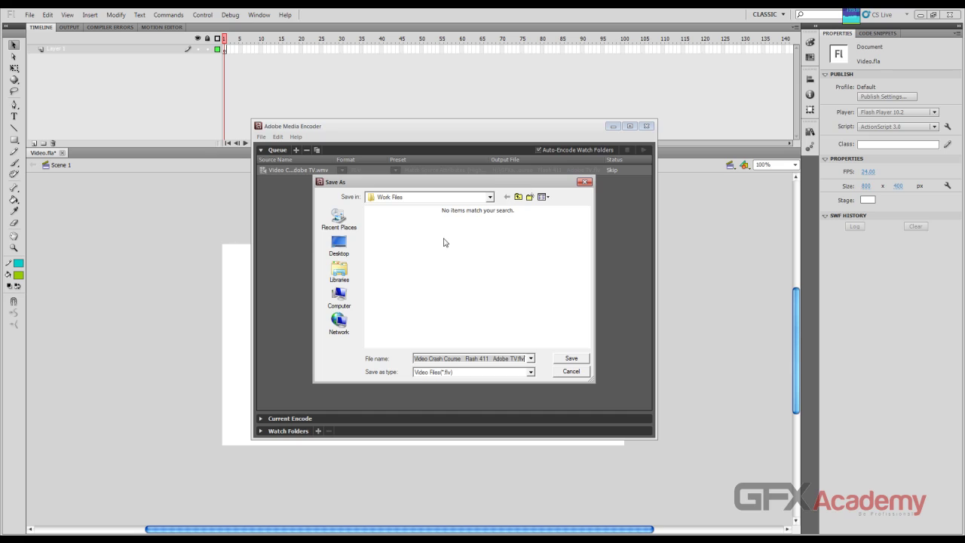
click(518, 197)
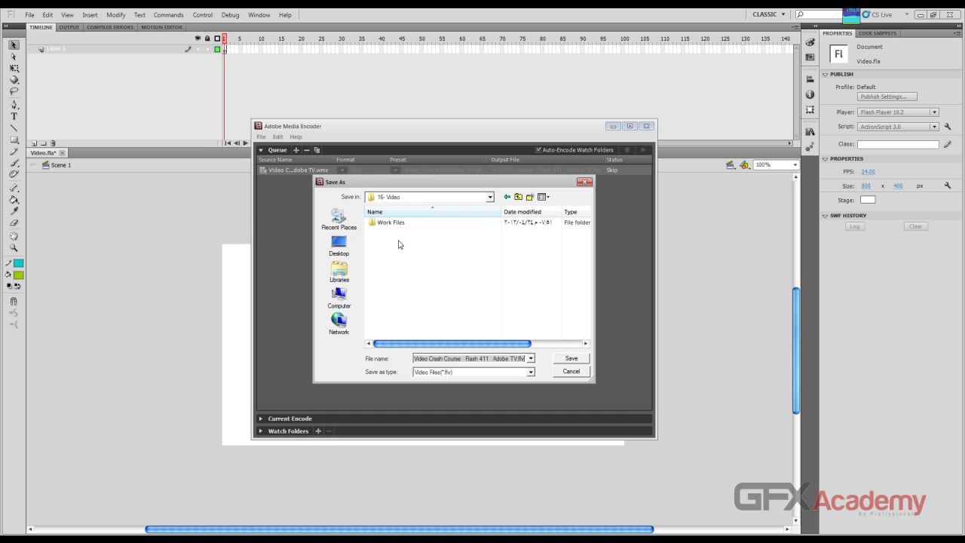
double_click(378, 225)
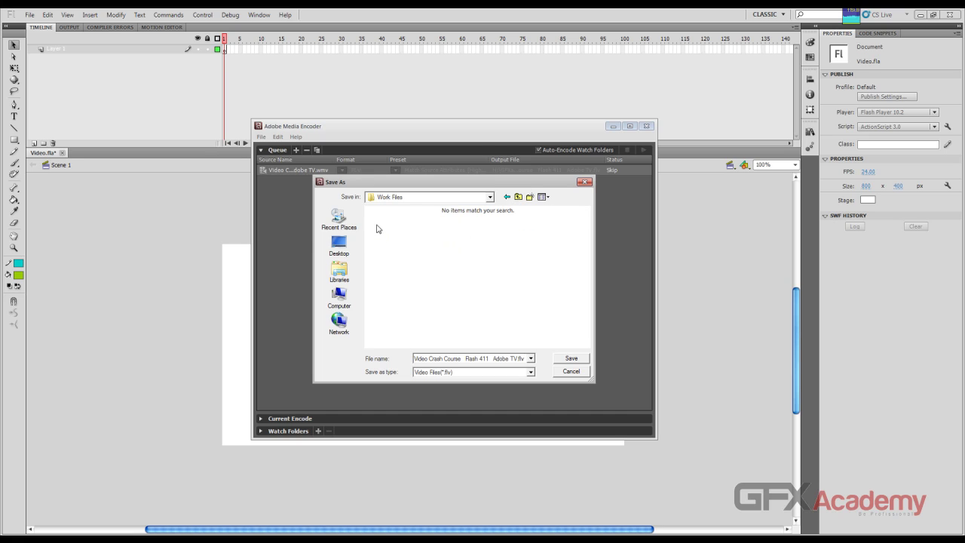
click(494, 359)
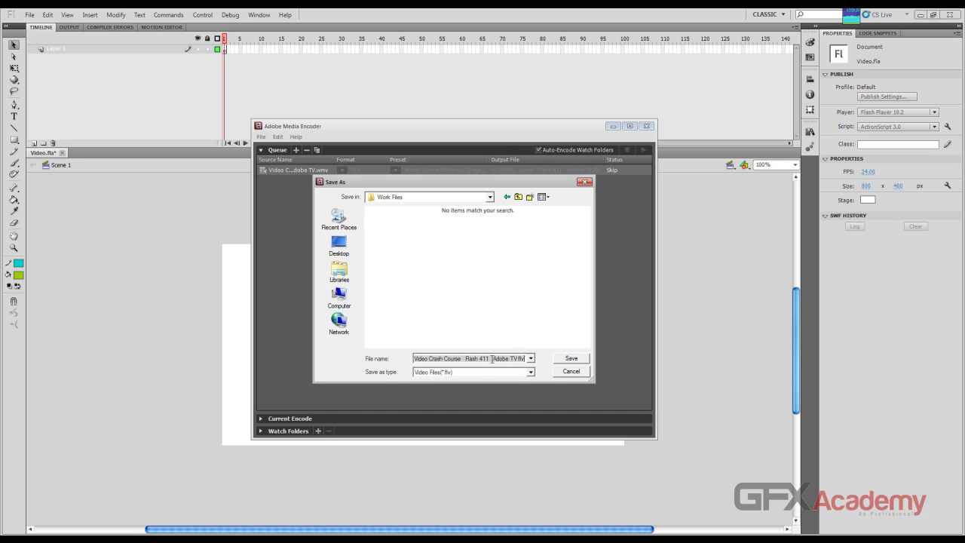
text(Sample)
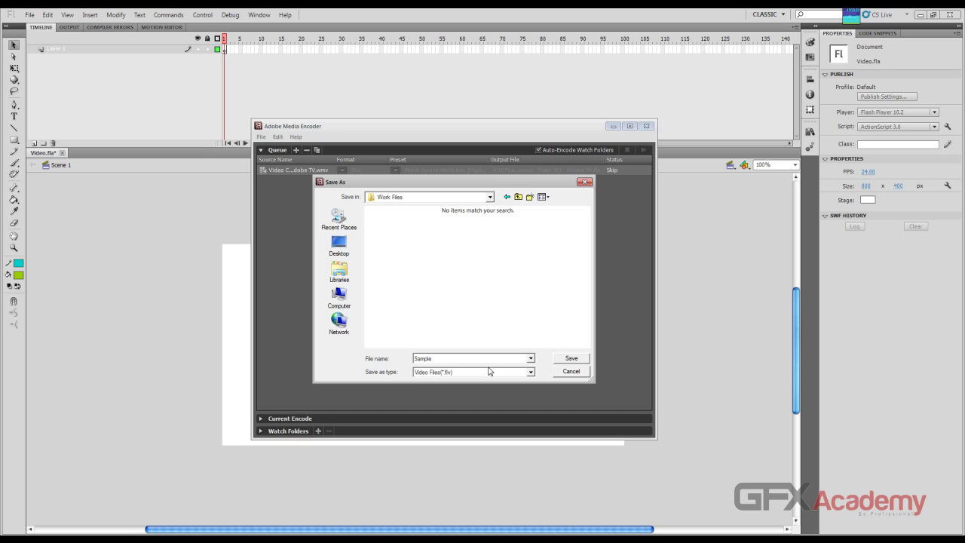
click(570, 360)
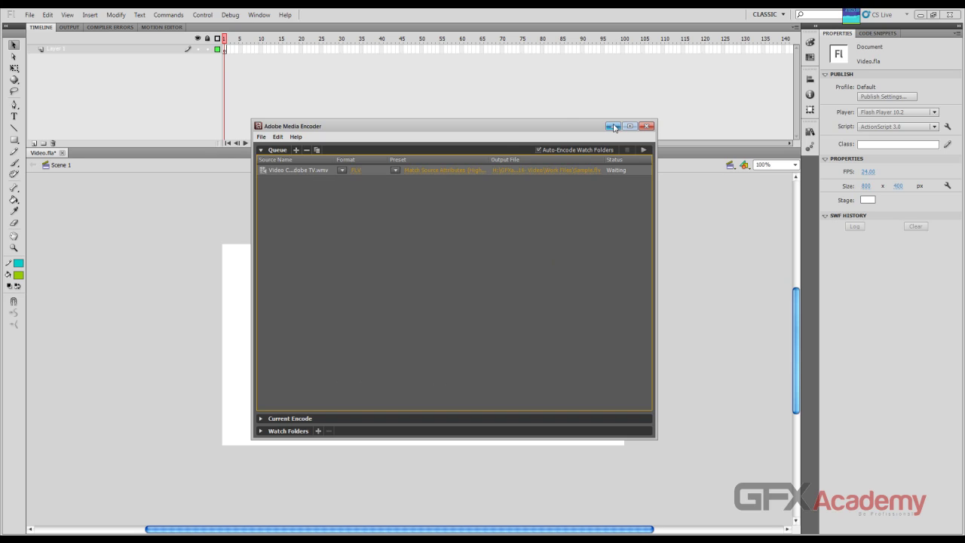
Step: Encode the queued video with the current encode and watch folder details expanded, and minimize Adobe Media Encoder
click(644, 150)
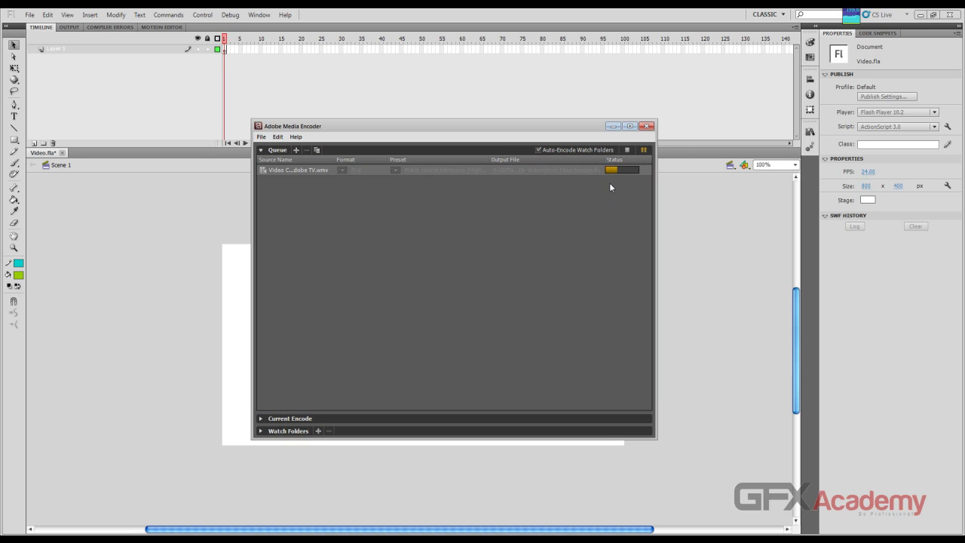
click(260, 418)
click(265, 430)
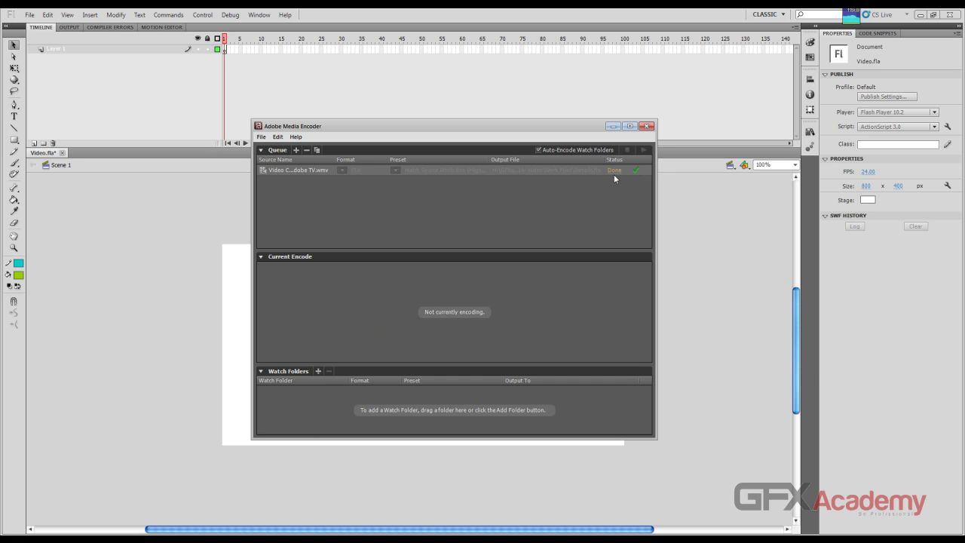
click(613, 126)
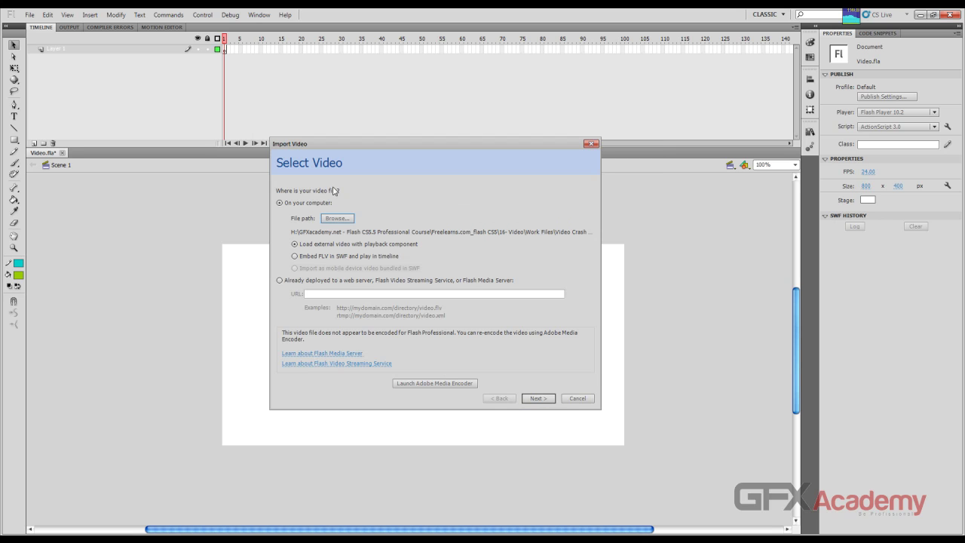
Step: Choose Sample.flv from the Work Files folder as the video to import, loading it externally with a playback component, and continue to skinning
drag(353, 150, 343, 147)
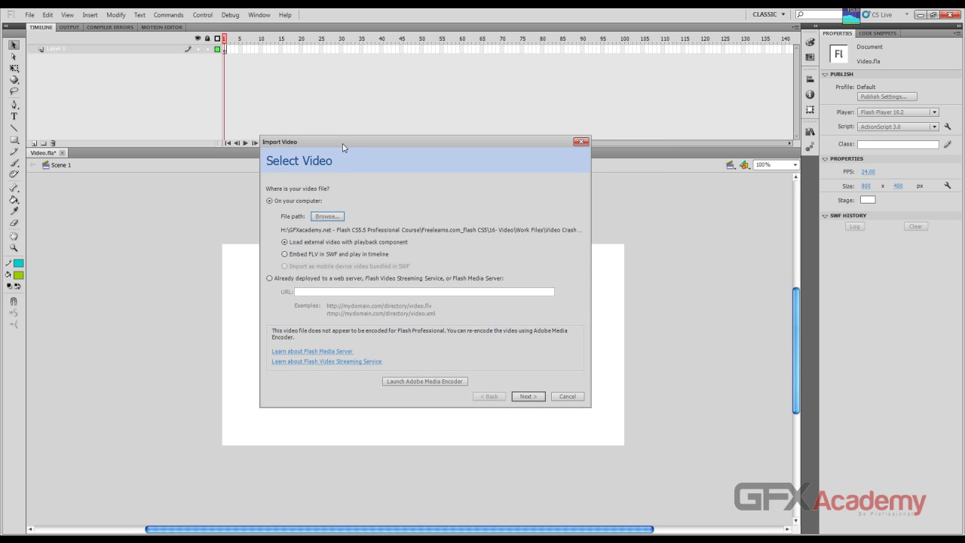
click(326, 216)
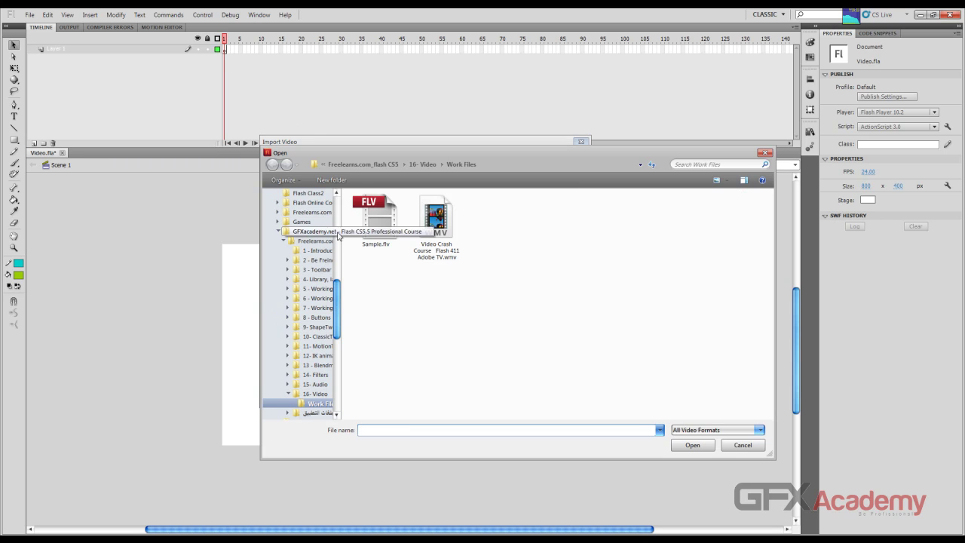
click(375, 229)
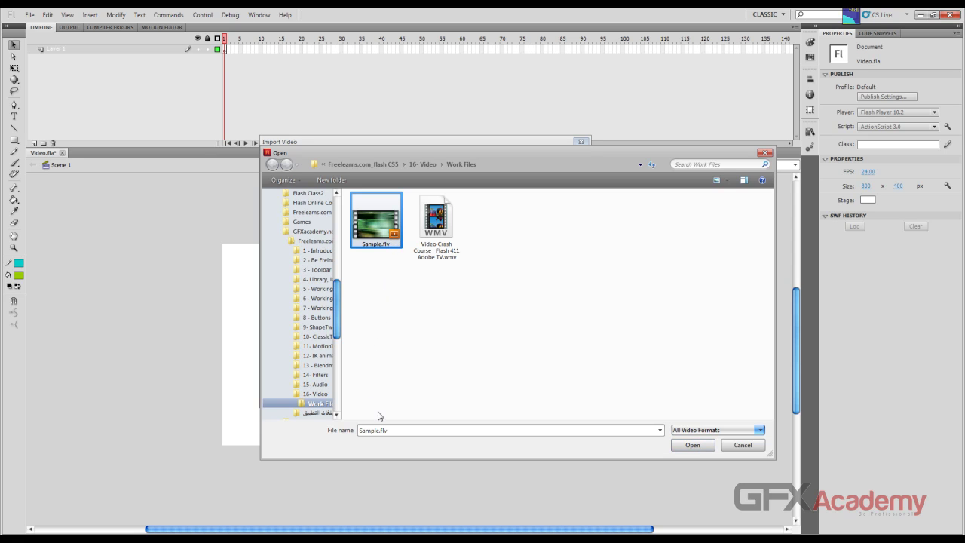
click(687, 446)
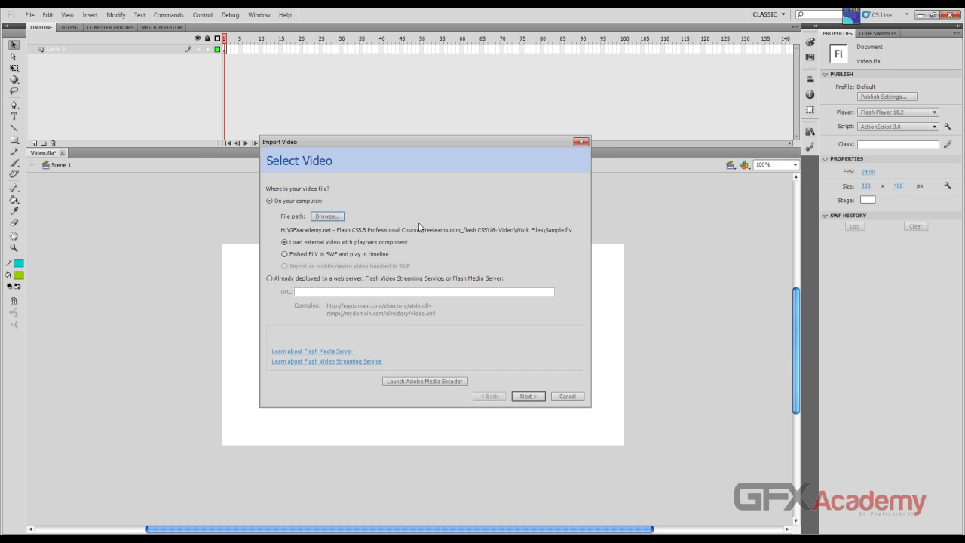
click(540, 396)
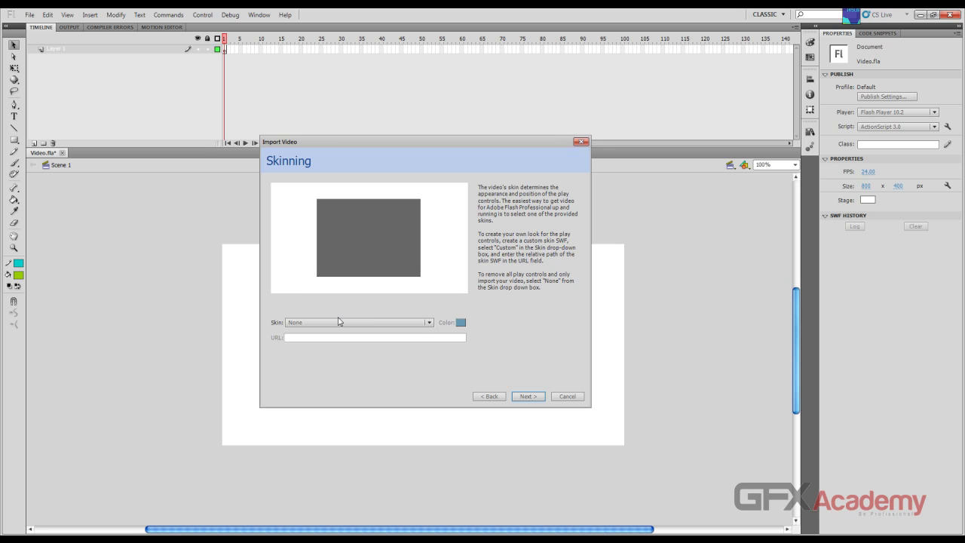
Step: Preview the SkinOverPlaySeekMute, MinimaSilverAll, SkinOverPlayMute and SkinOverAll skins for the video's play controls
click(413, 324)
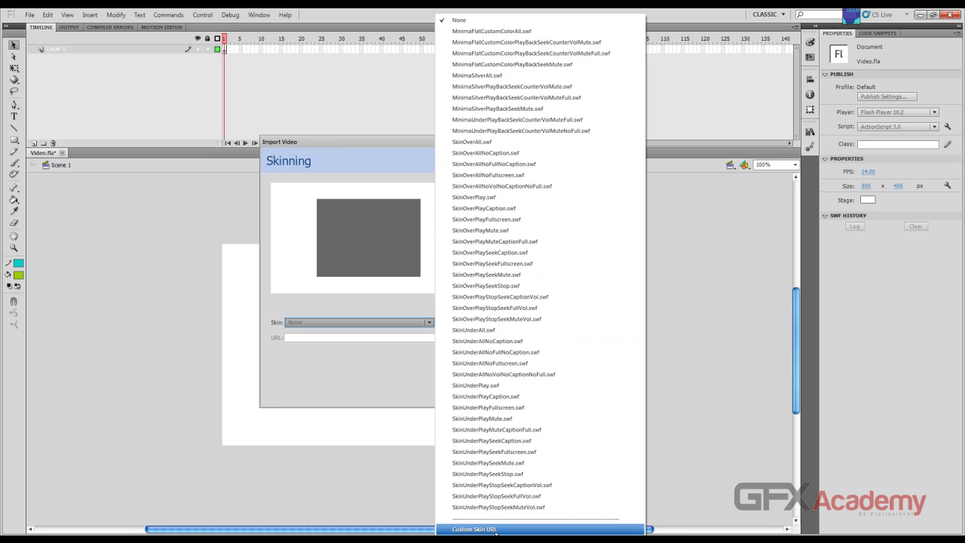
click(482, 275)
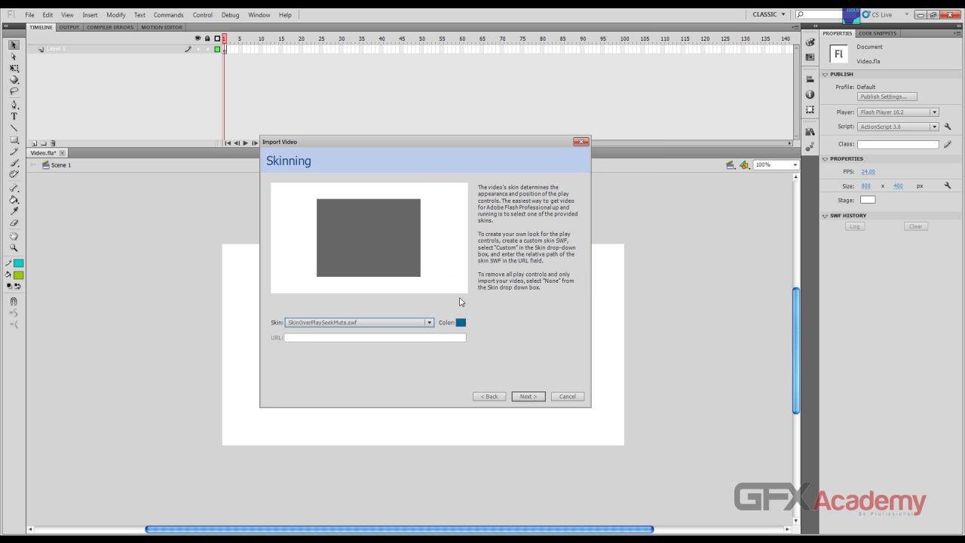
click(420, 322)
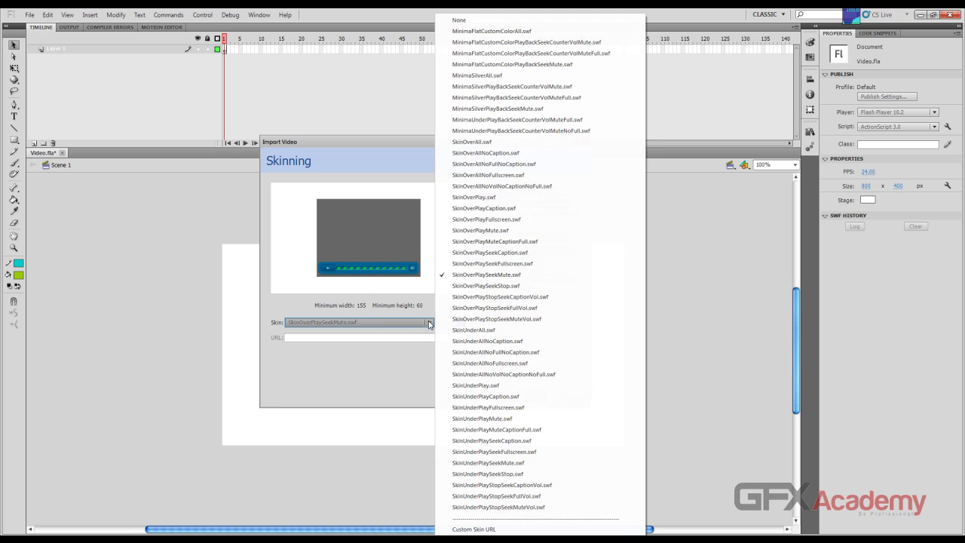
click(512, 76)
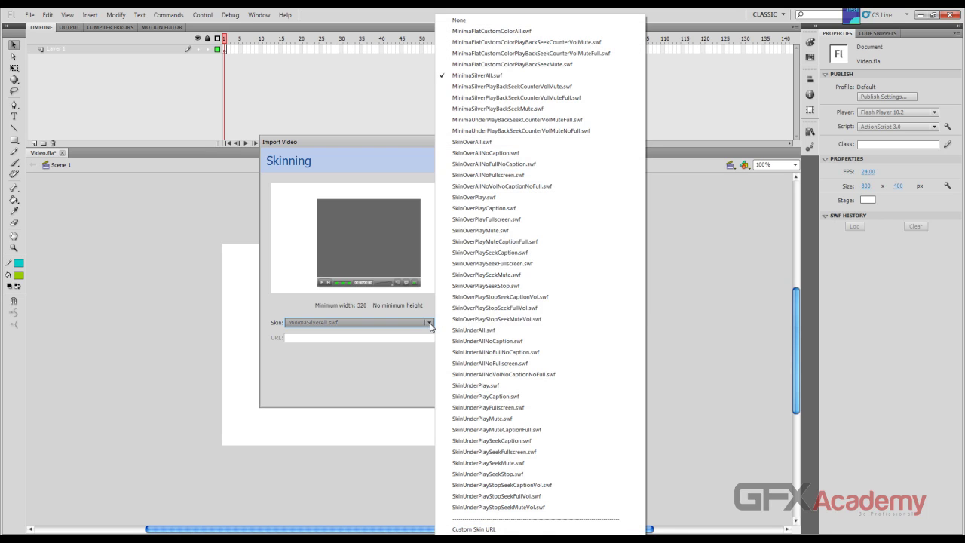
click(432, 323)
click(470, 230)
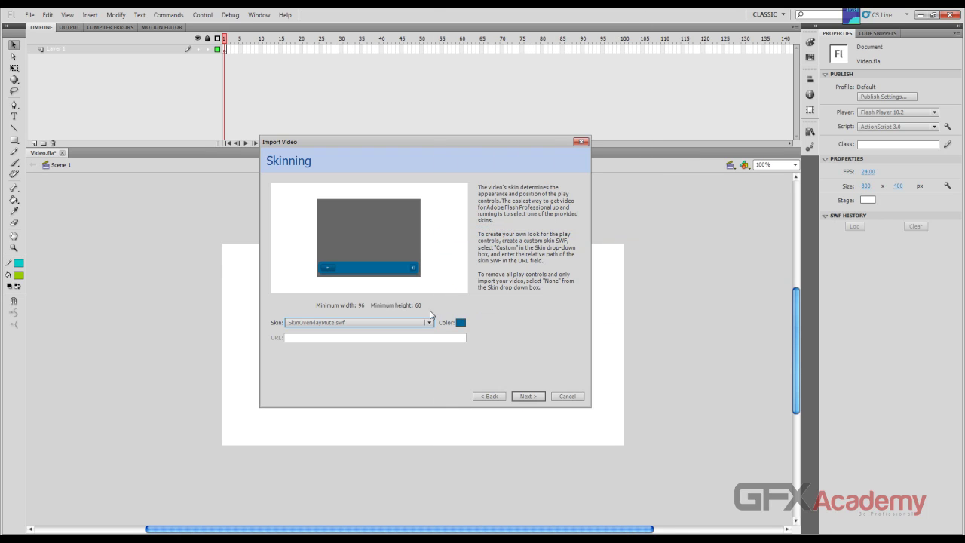
click(428, 324)
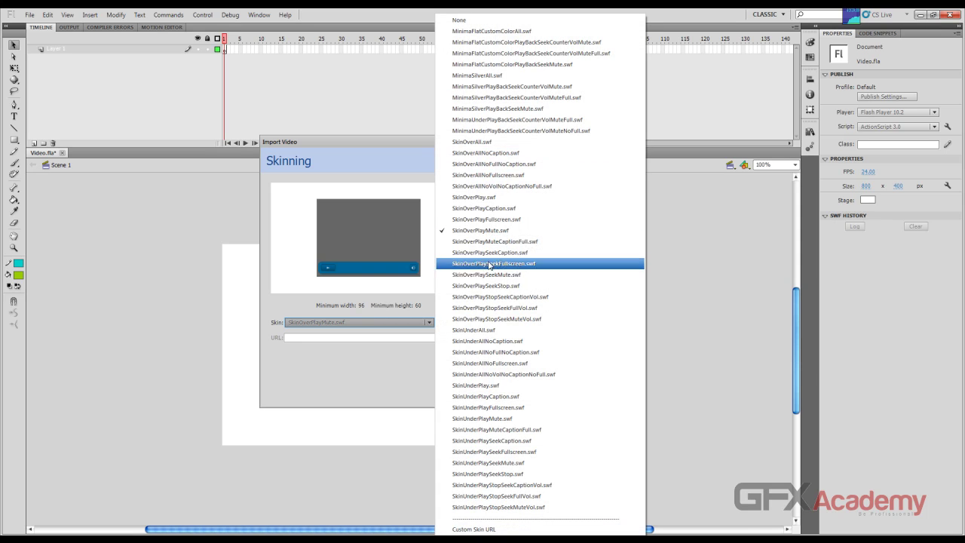
click(504, 141)
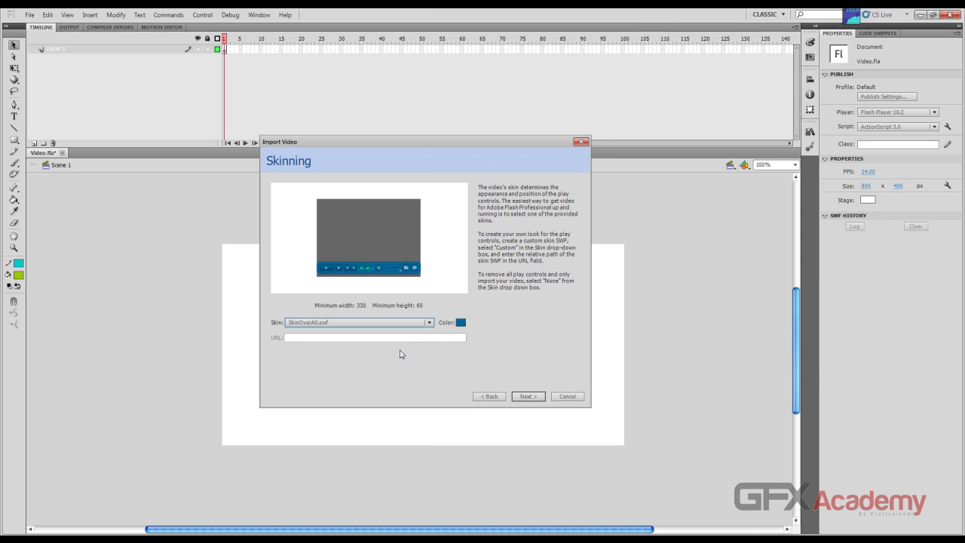
Step: Apply the MinimaSilverAll.swf skin and finish importing the video onto the stage
click(429, 323)
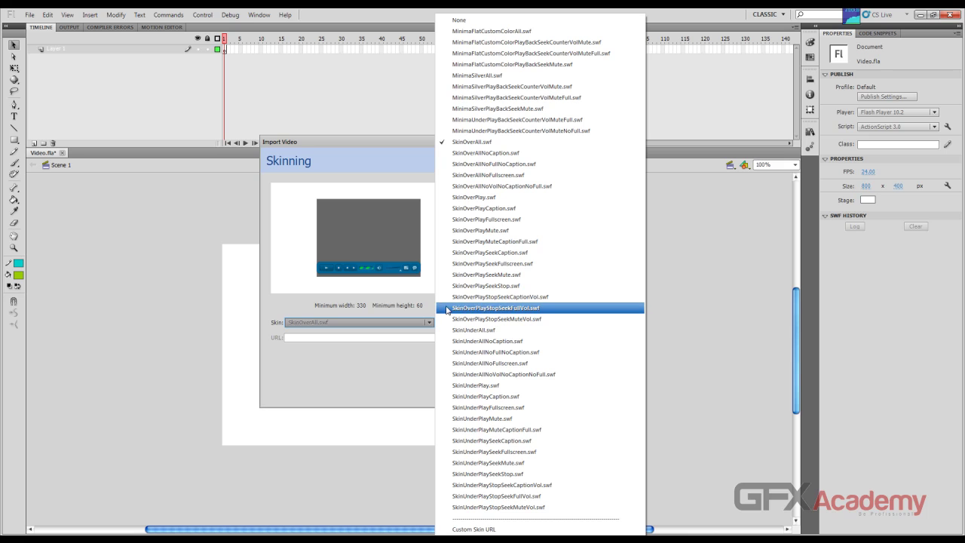
click(490, 76)
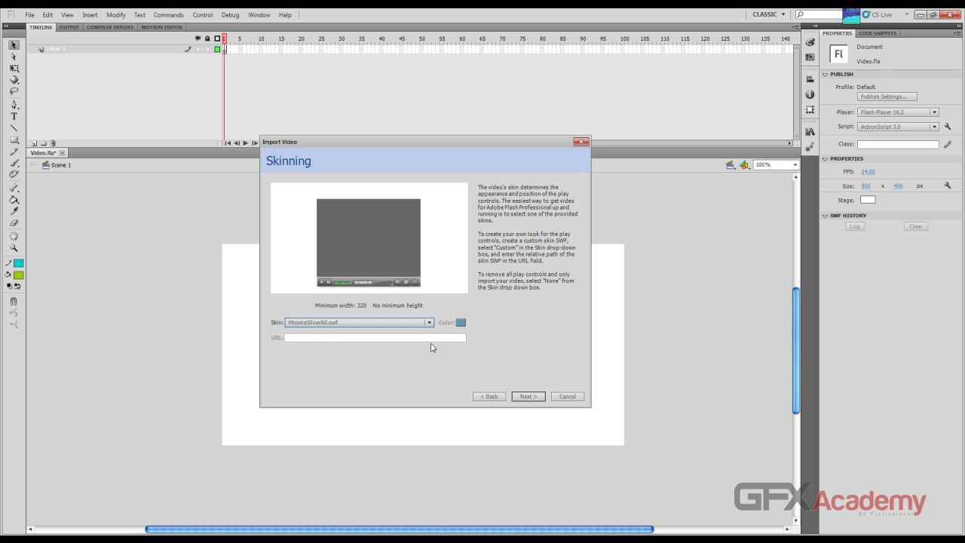
click(527, 397)
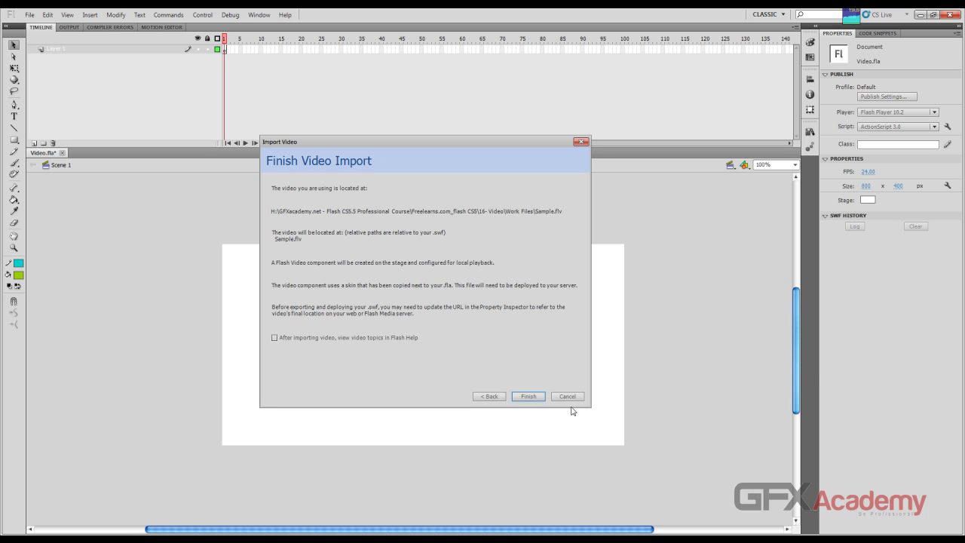
click(528, 396)
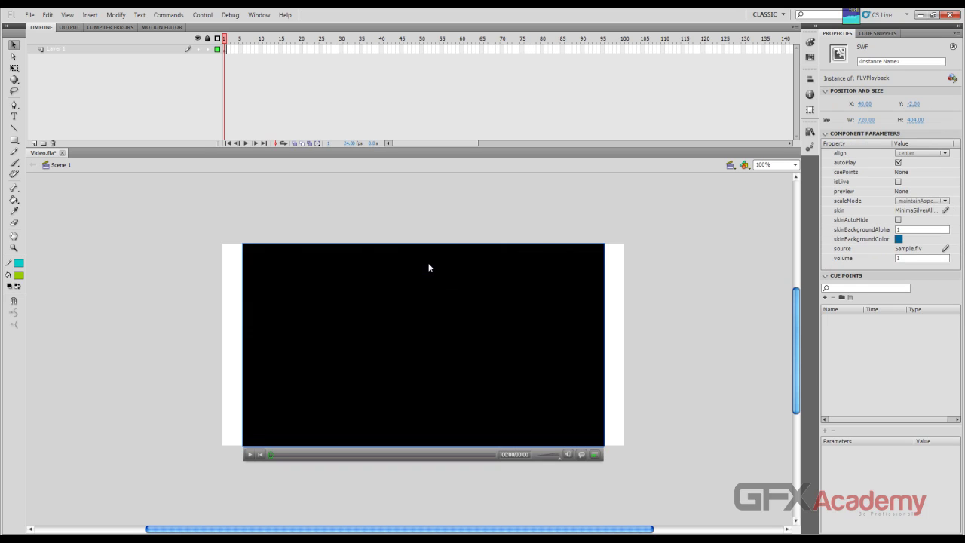
Step: Delete the imported video player from the stage
click(704, 261)
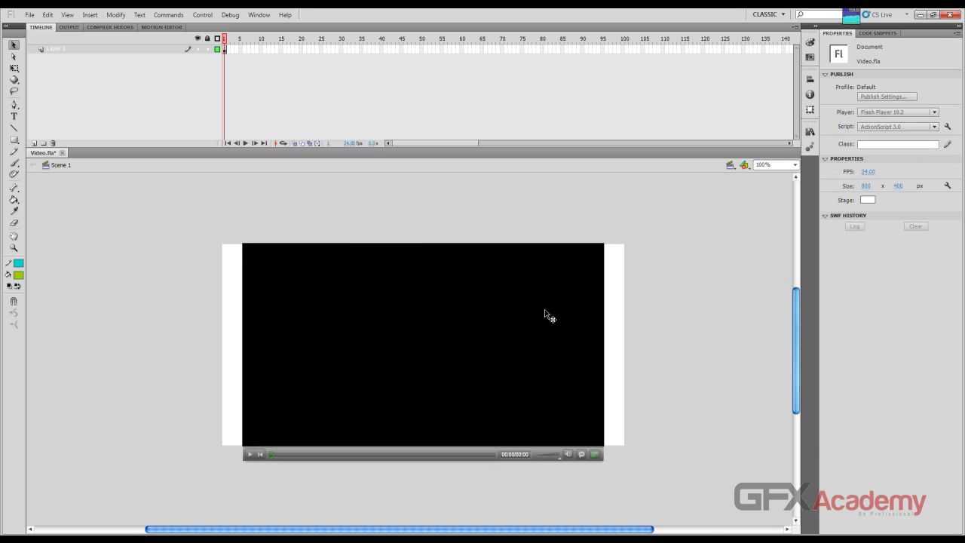
click(545, 313)
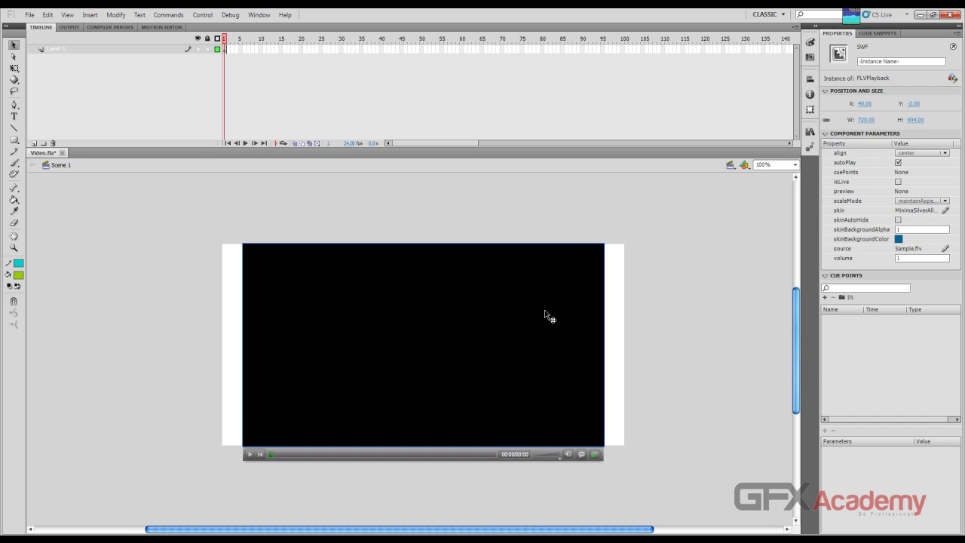
click(624, 279)
click(585, 288)
key(Delete)
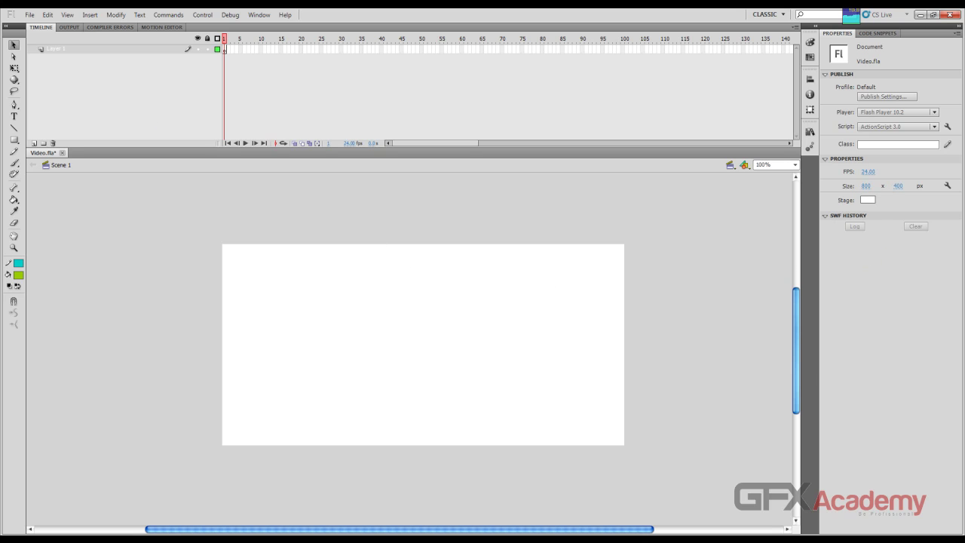
Step: Switch to Adobe Media Encoder and add Video Crash Course Flash 411 Adobe TV.wmv to the queue again
click(26, 18)
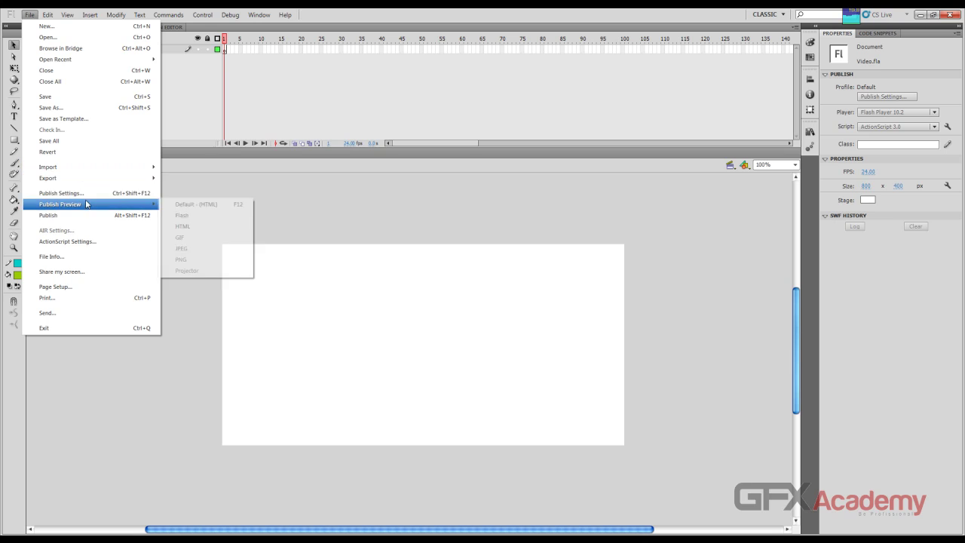
mouse_move(111, 179)
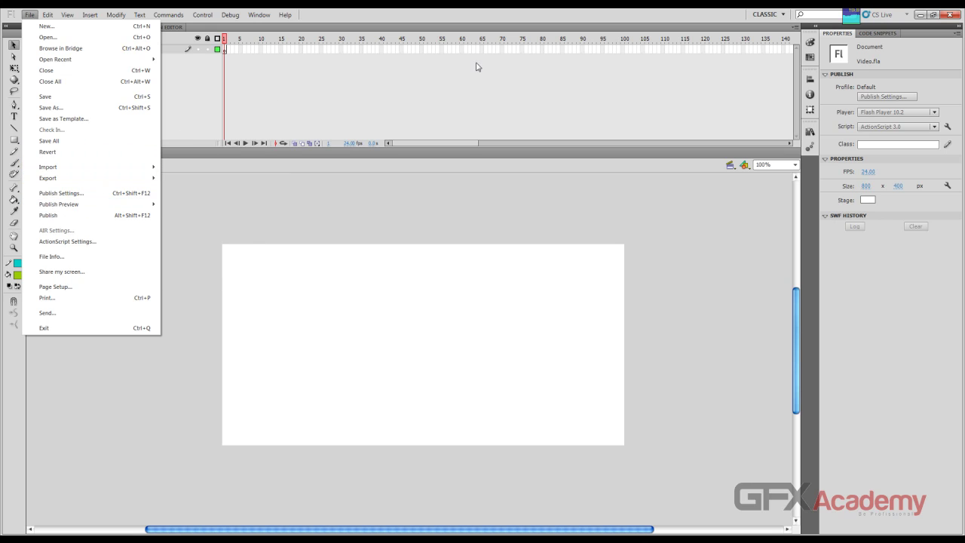
key(alt+Tab)
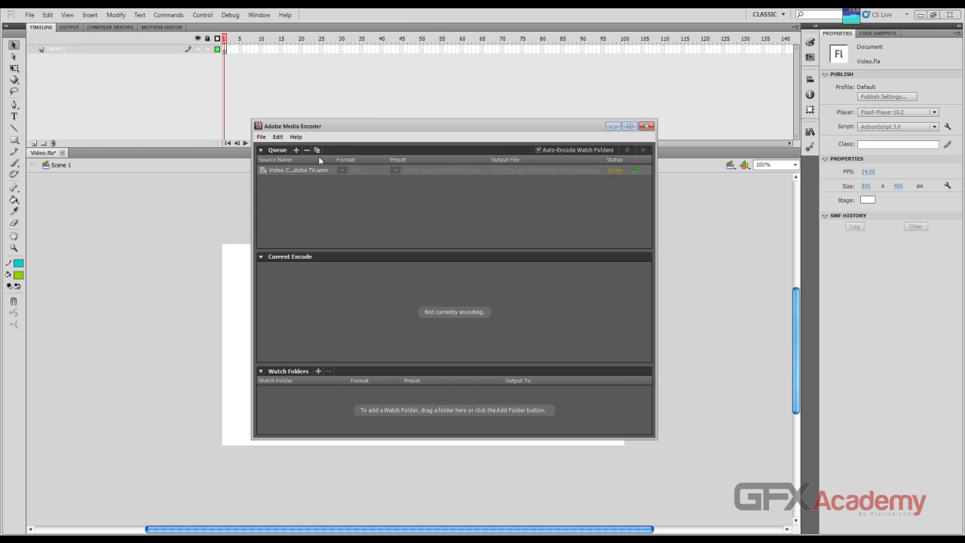
click(296, 150)
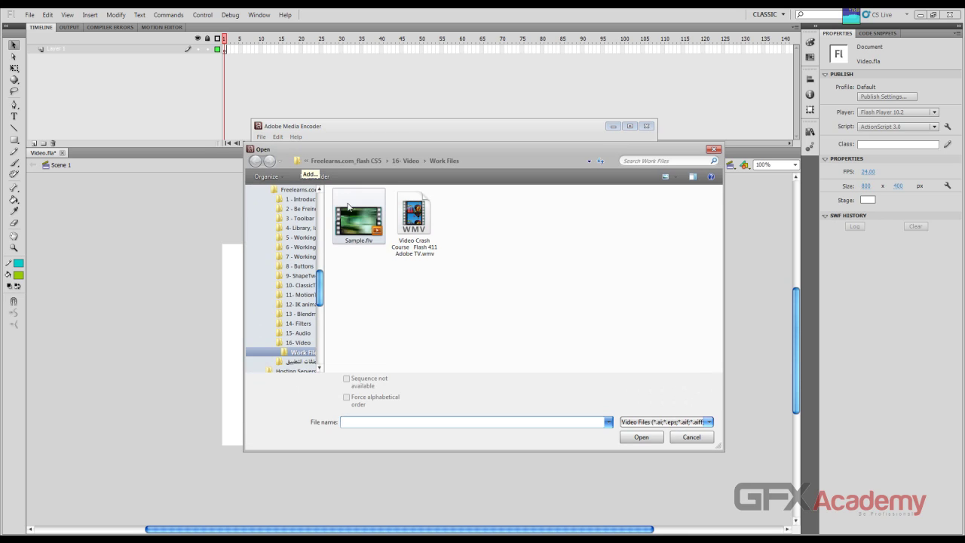
double_click(408, 222)
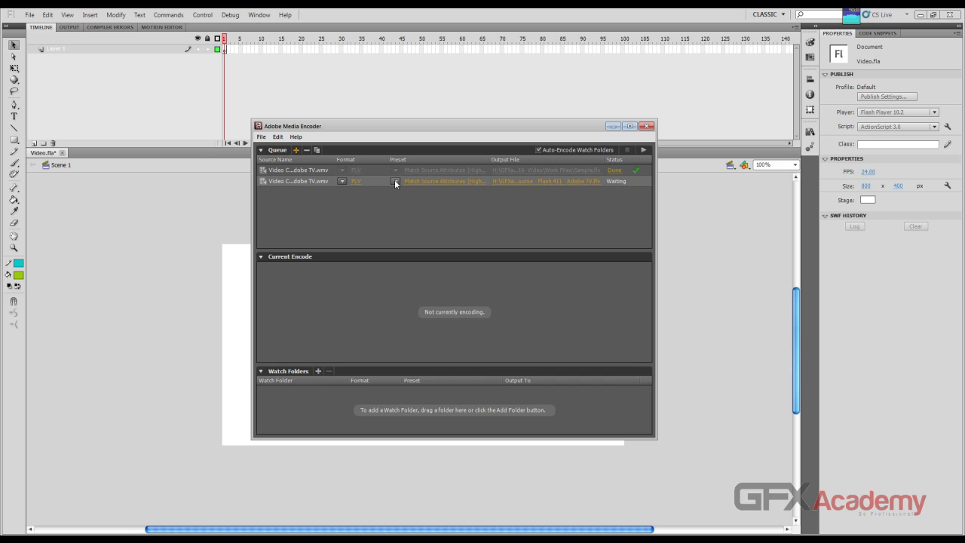
Step: Open the new queue item's export settings and review its format and filter options
click(445, 181)
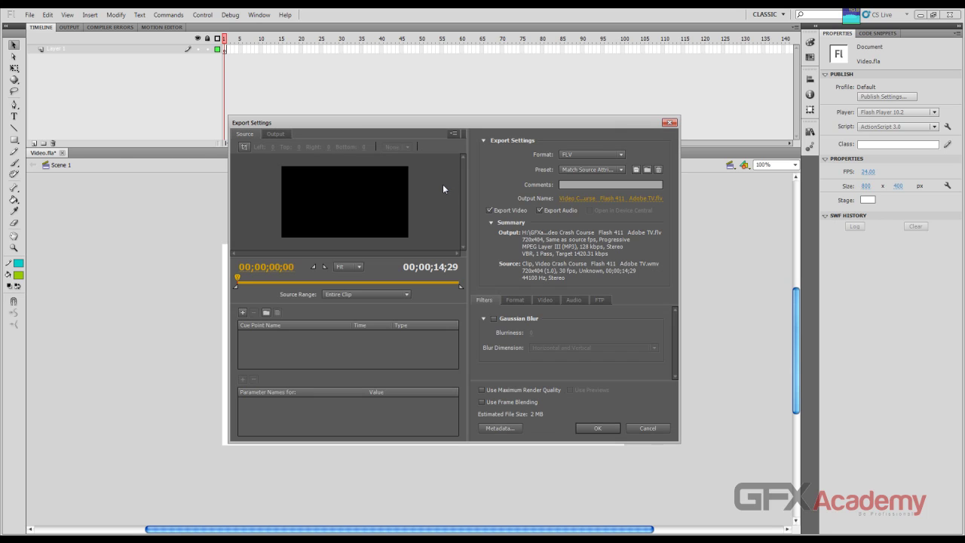
drag(354, 125, 360, 162)
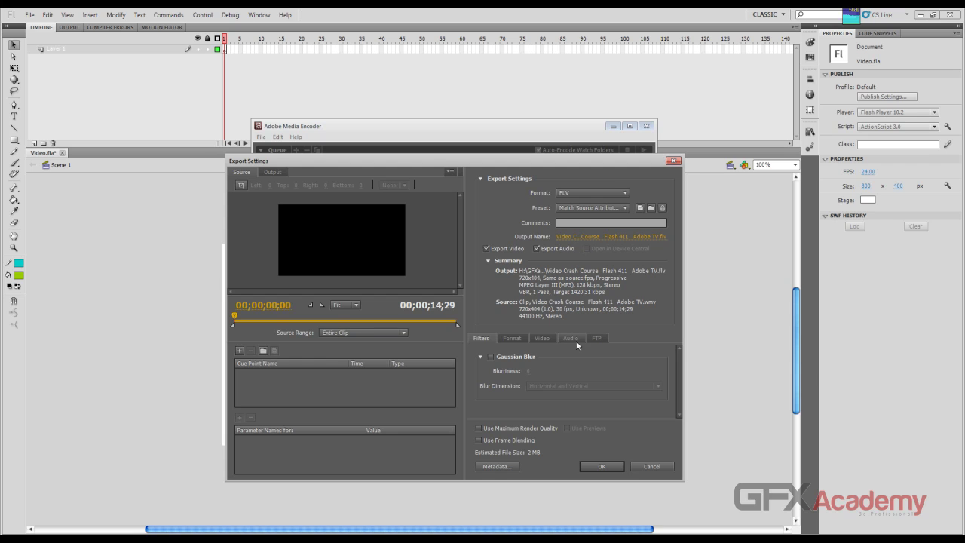
click(514, 337)
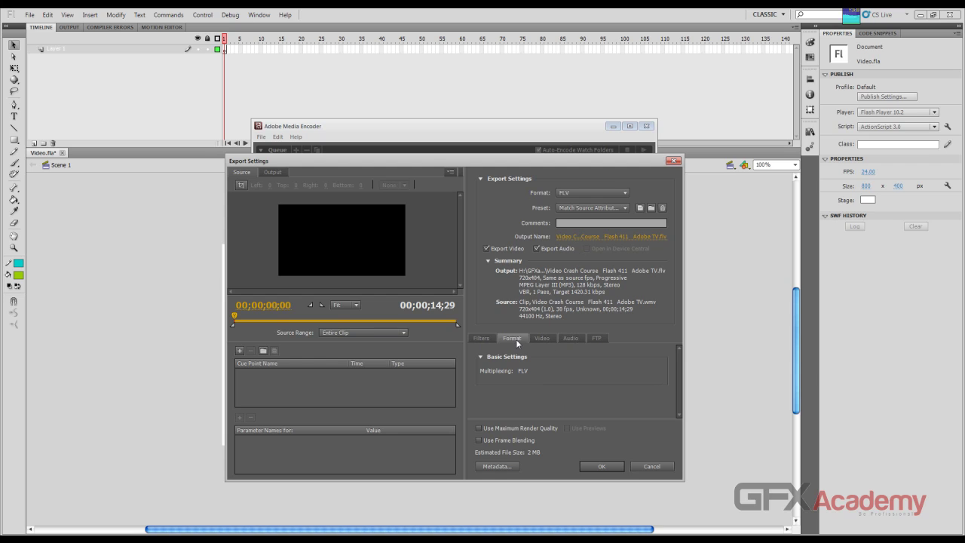
click(483, 338)
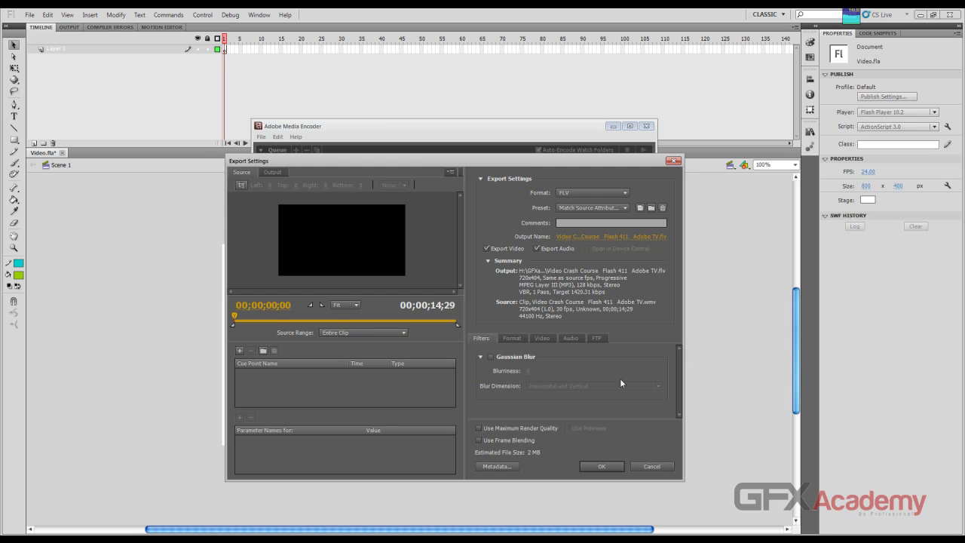
Step: Enable Resize Video in the video settings and set the frame to 800 × 400 pixels with the aspect ratio unconstrained
click(542, 339)
drag(683, 368, 683, 371)
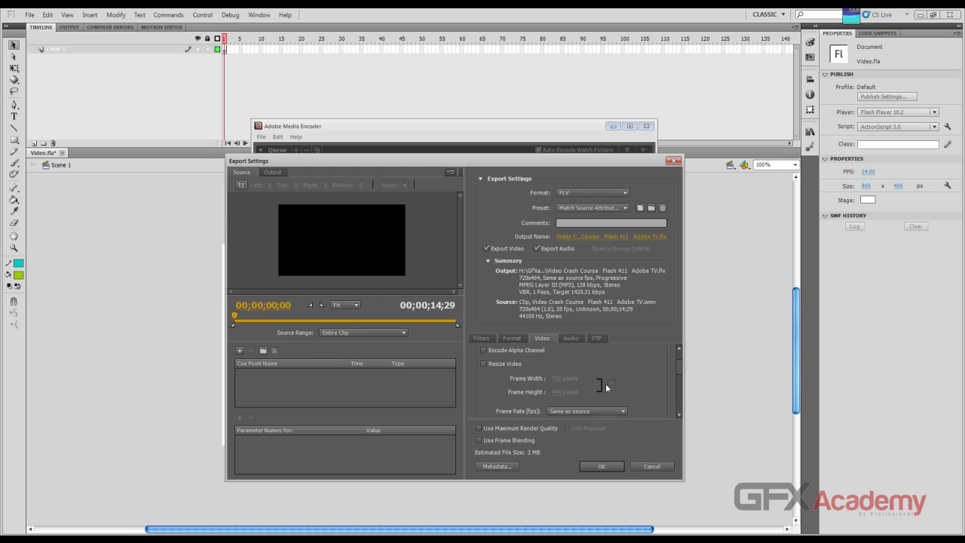
click(483, 365)
click(559, 379)
key(Return)
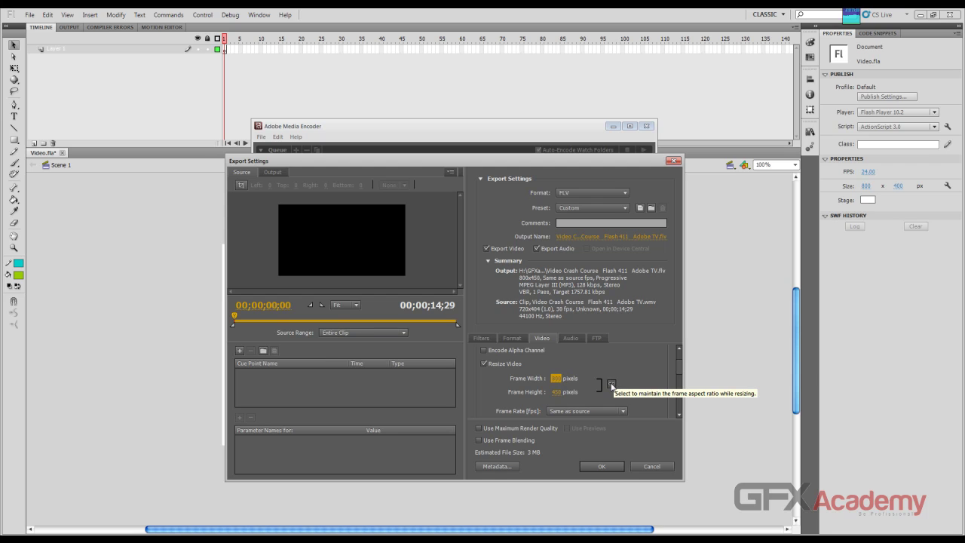
click(559, 392)
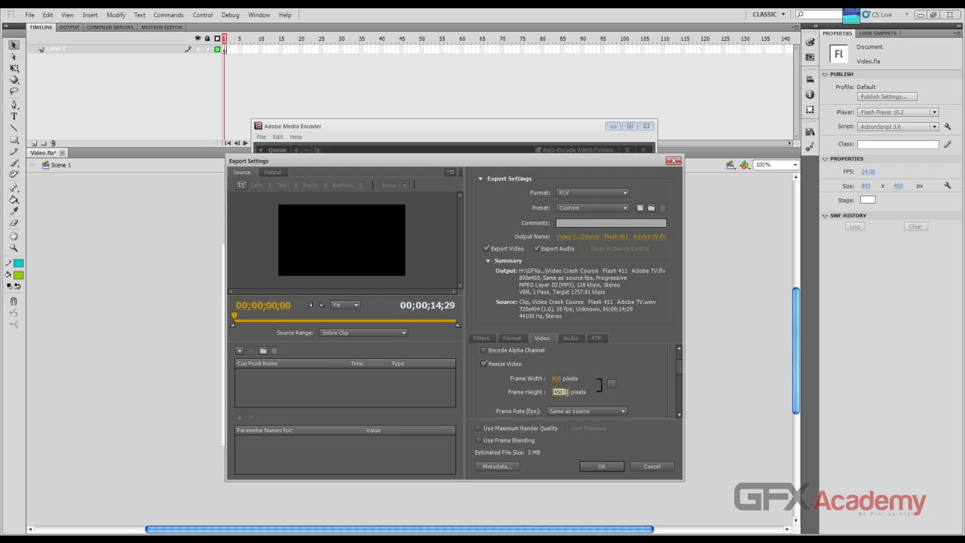
text(400)
key(Return)
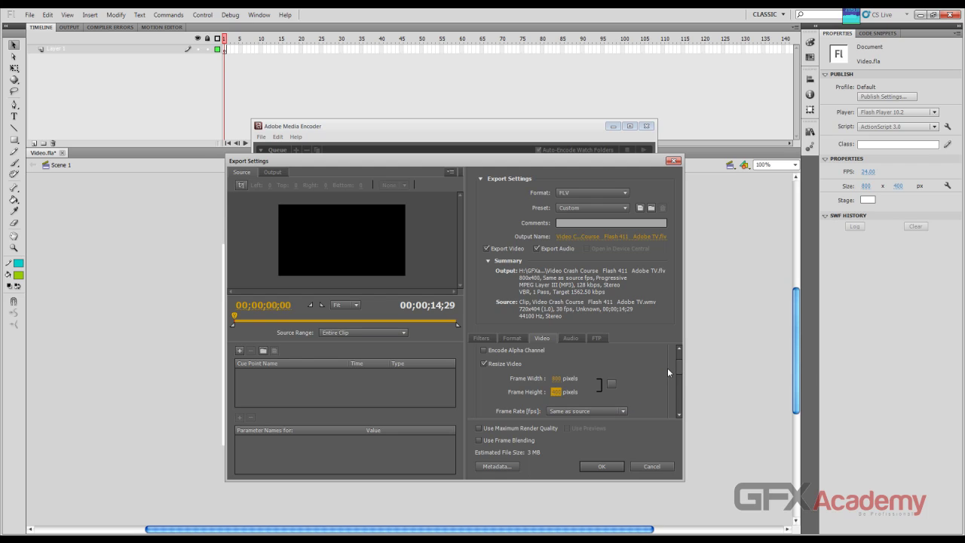
Step: Accept the 800 × 400 FLV export settings, encode the queued video, and return to the Flash document
mouse_move(676, 368)
mouse_down()
mouse_move(676, 380)
mouse_move(676, 358)
mouse_up()
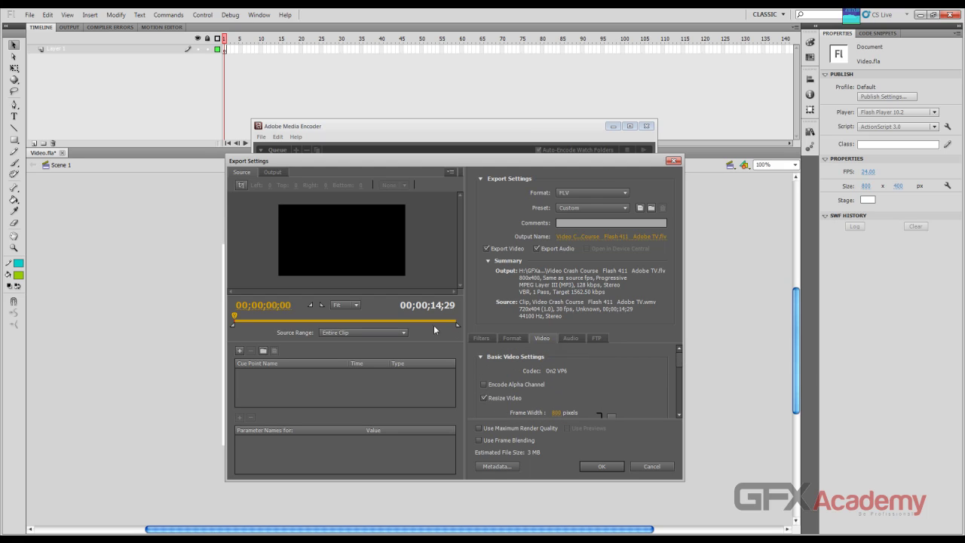
click(480, 337)
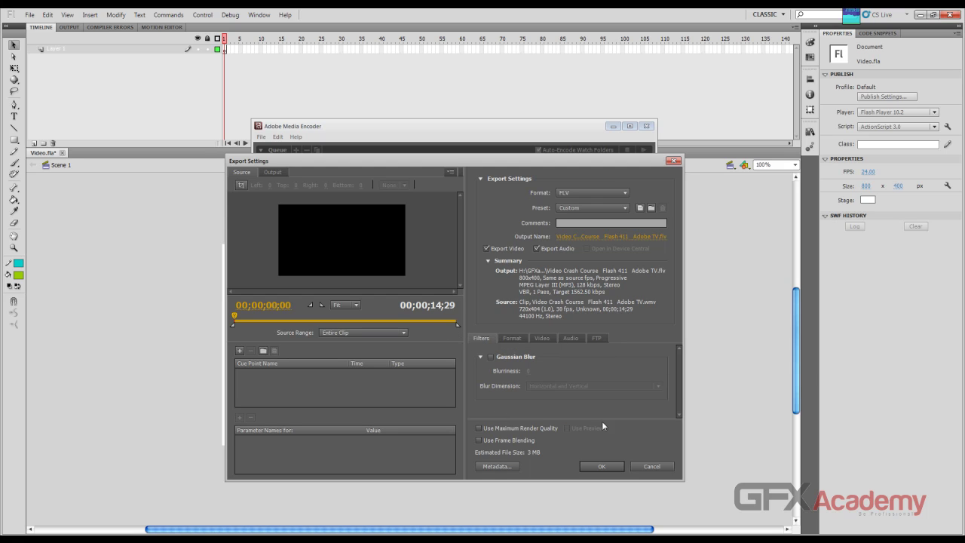
click(601, 466)
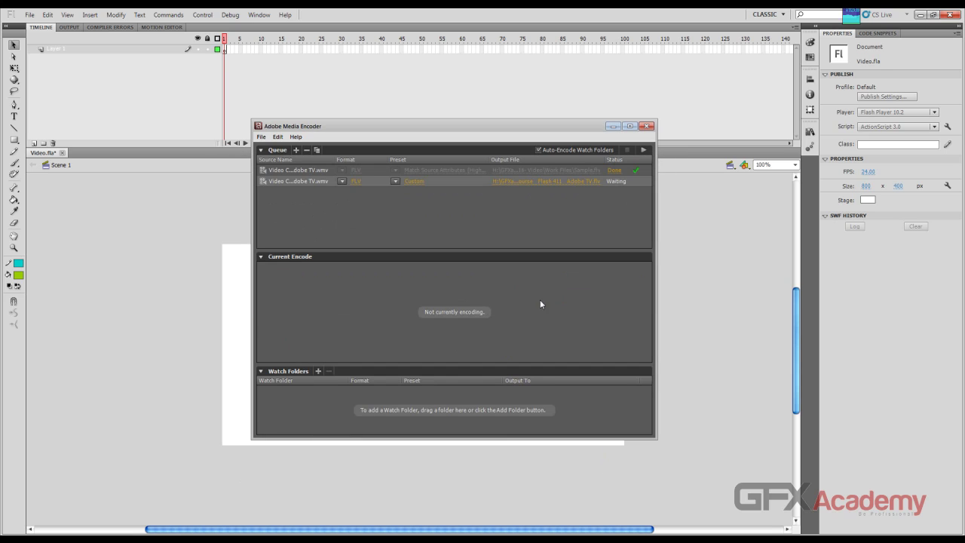
click(643, 151)
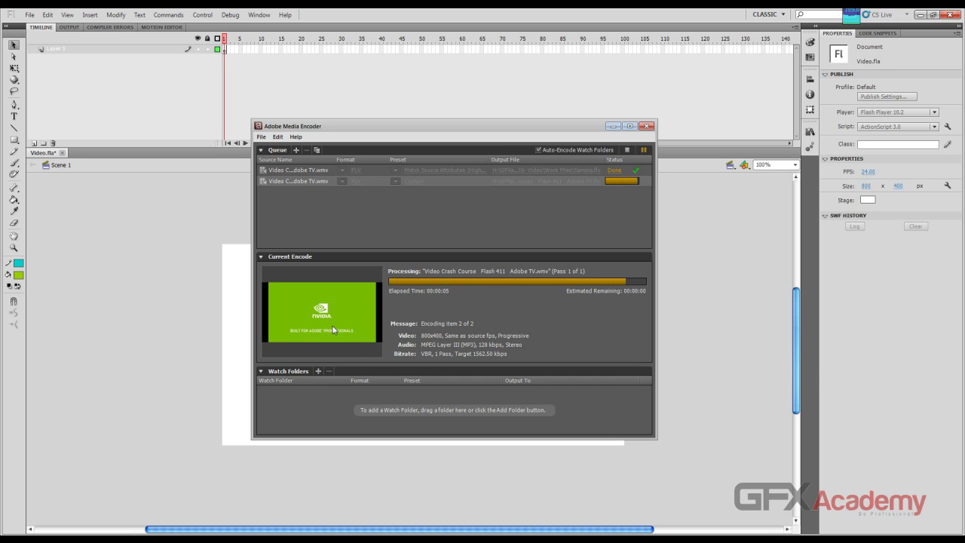
click(612, 127)
click(456, 309)
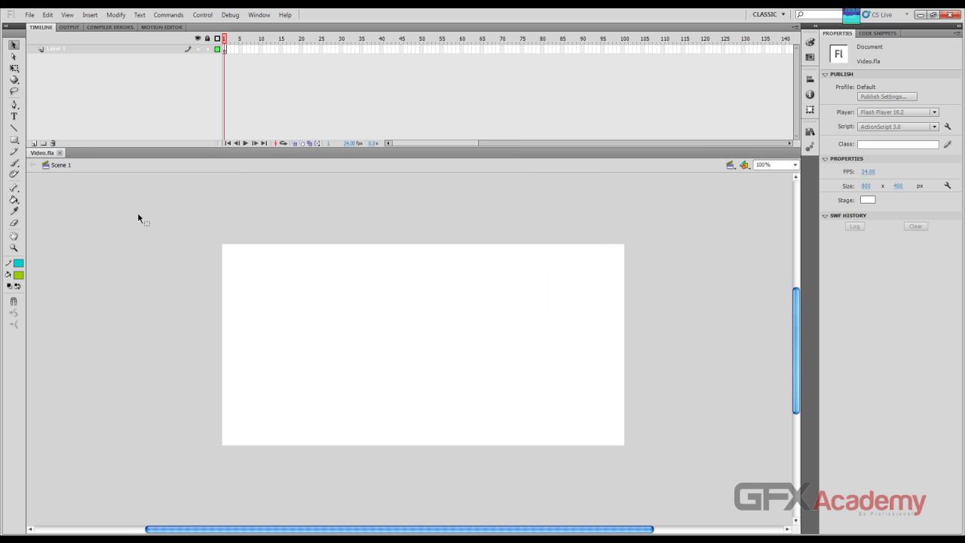
Step: Delete the FLVPlayback component from the document's library
click(30, 15)
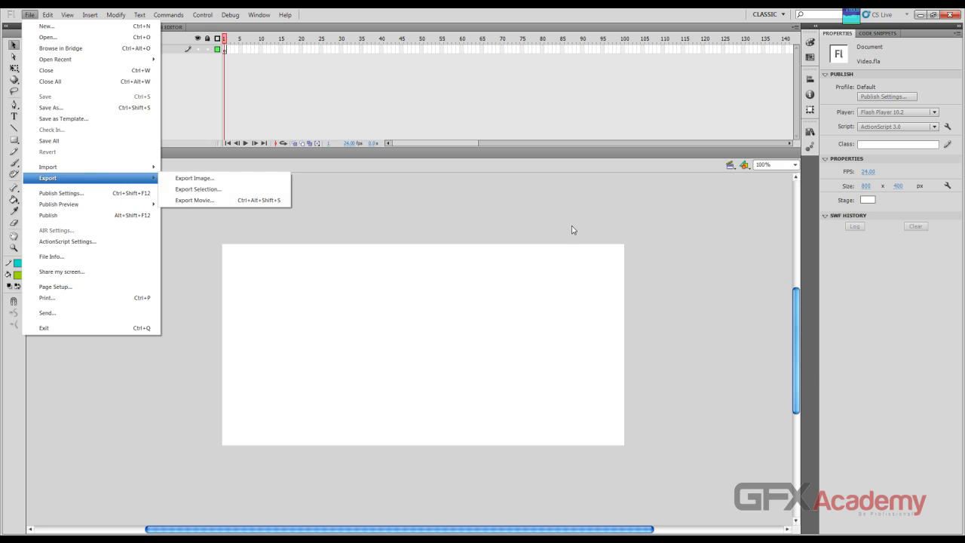
click(573, 230)
click(810, 132)
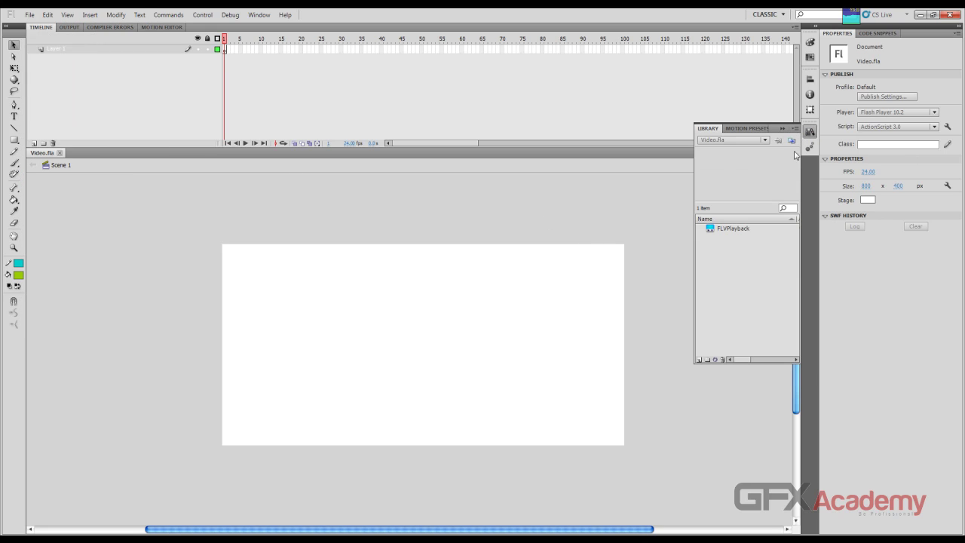
click(756, 229)
drag(756, 222, 177, 162)
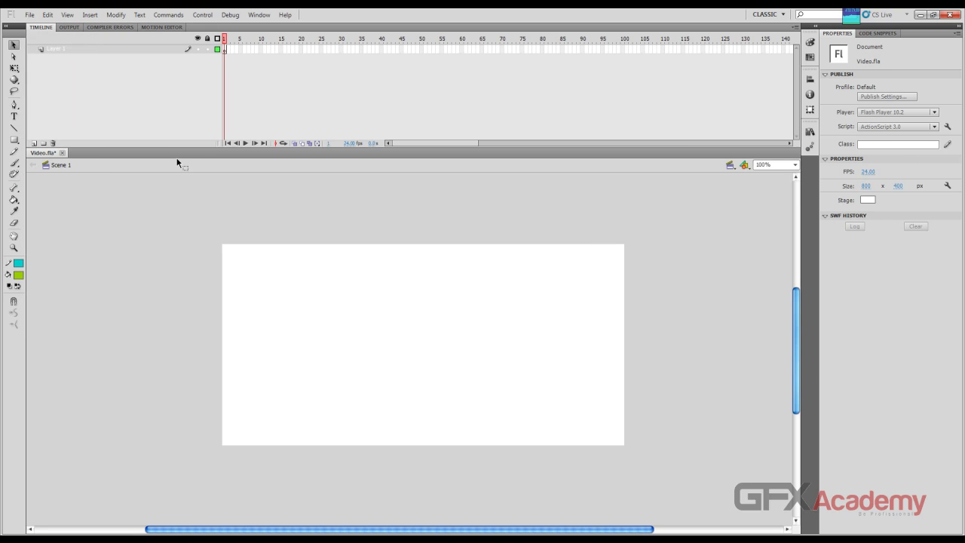
Step: Import Video Crash Course Flash 411 Adobe TV.flv as external video with the playback component and the MinimaSilverAll.swf skin
click(29, 15)
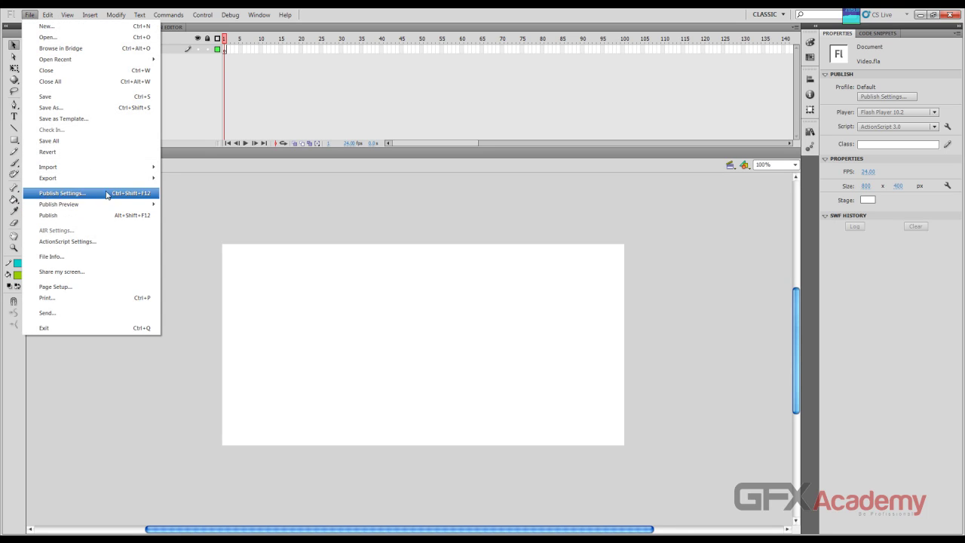
mouse_move(116, 167)
click(187, 201)
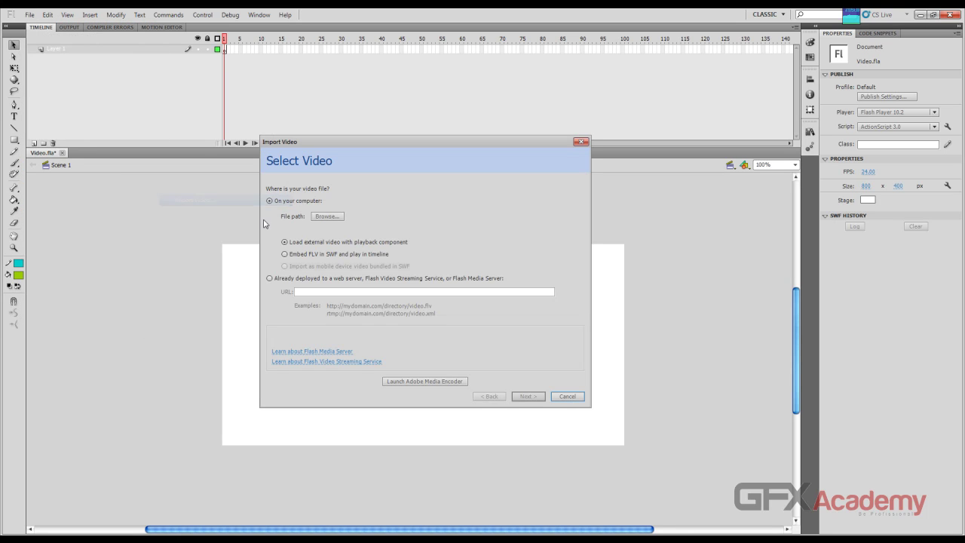
click(326, 216)
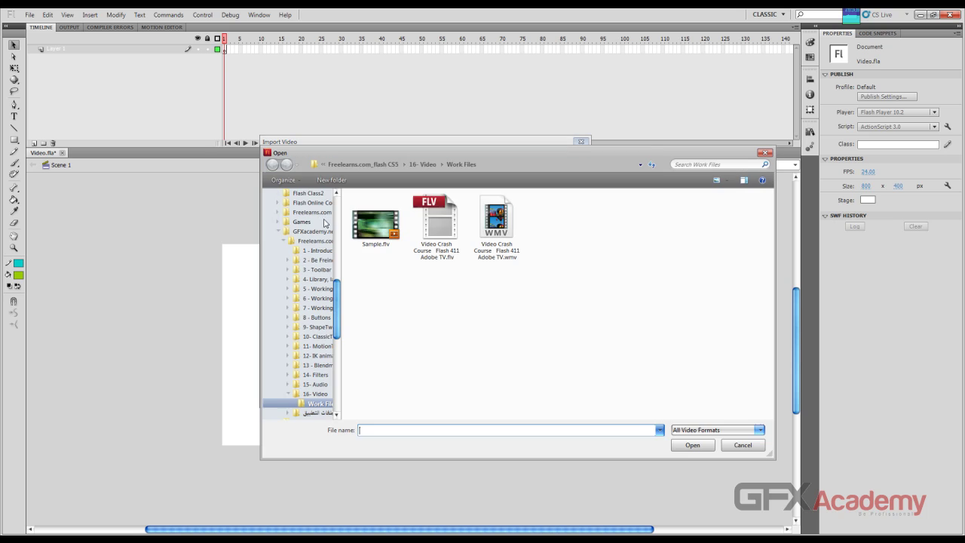
double_click(435, 247)
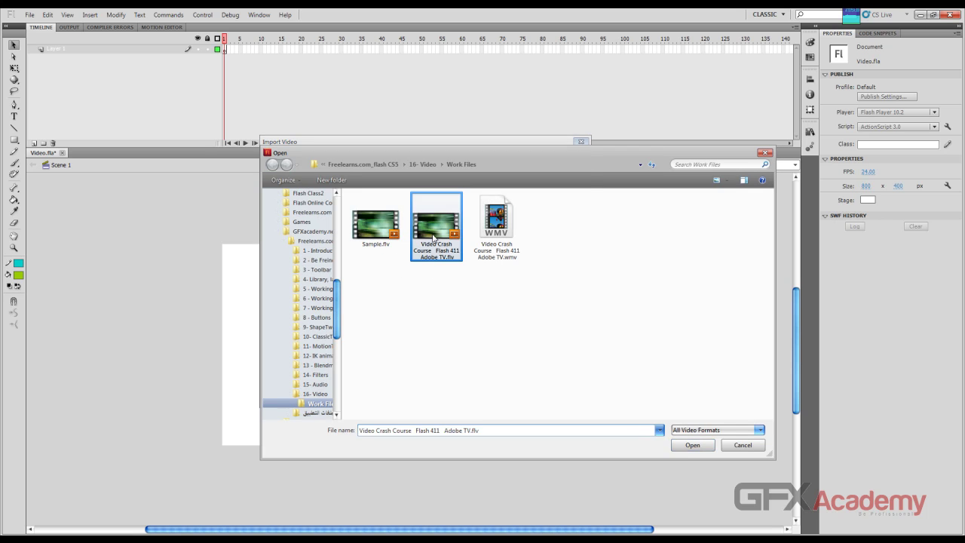
click(522, 397)
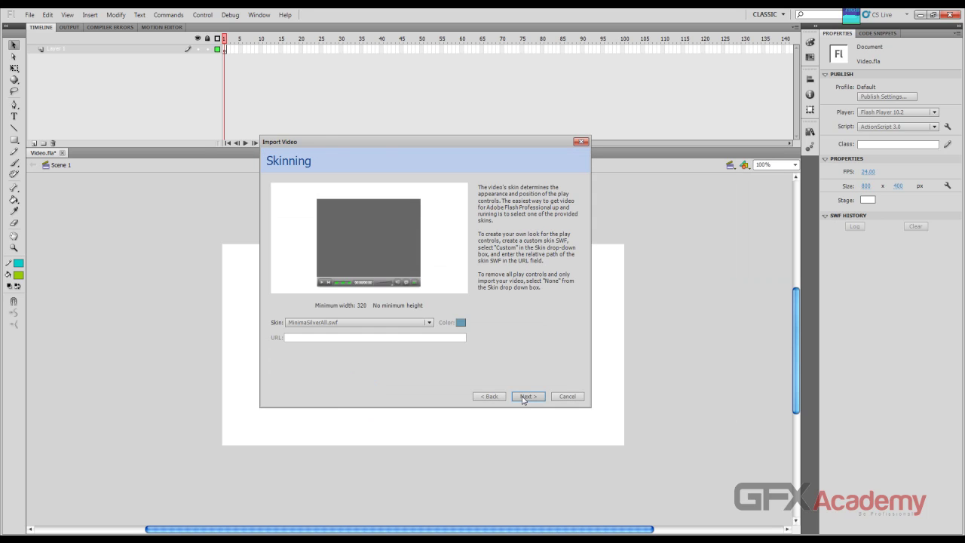
click(527, 397)
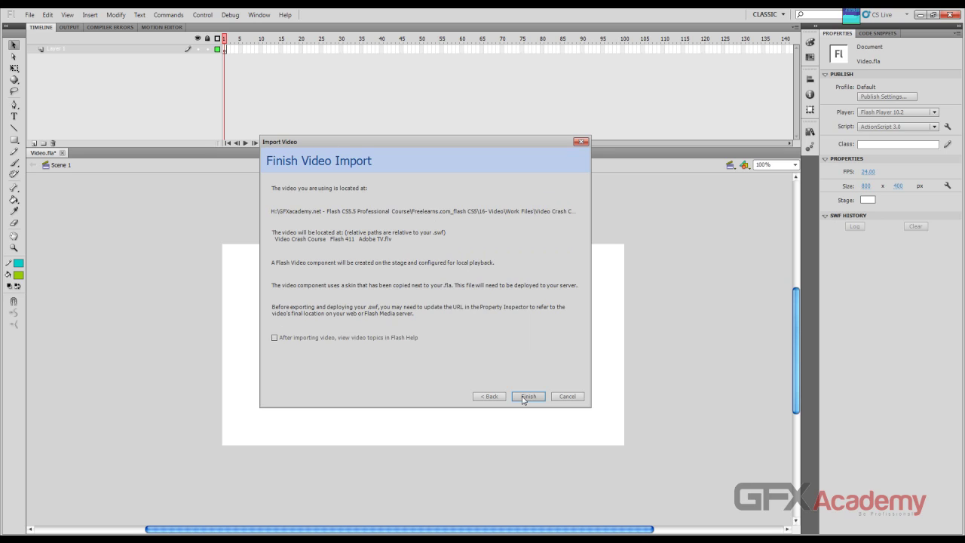
click(522, 397)
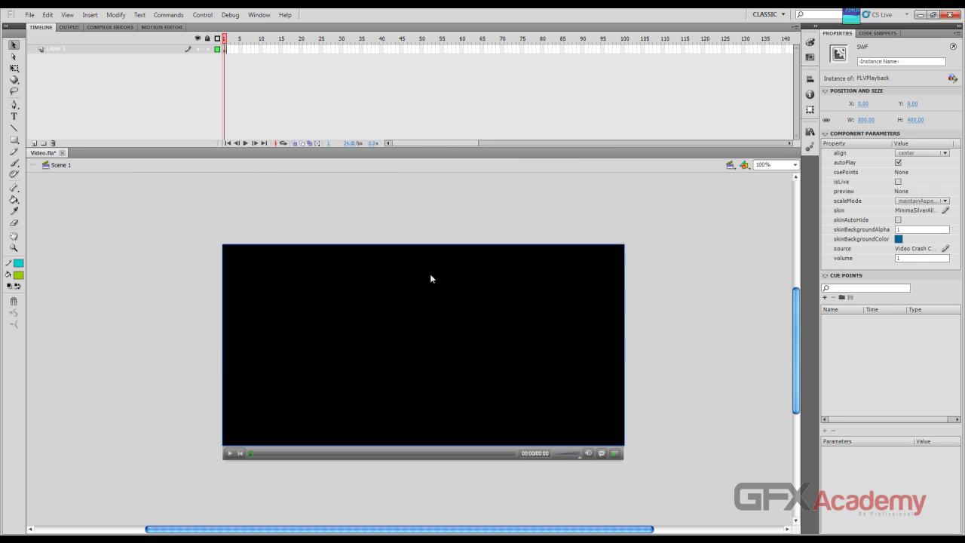
Step: Shift the video player on the stage to X 34 and return its X position to 0
click(678, 290)
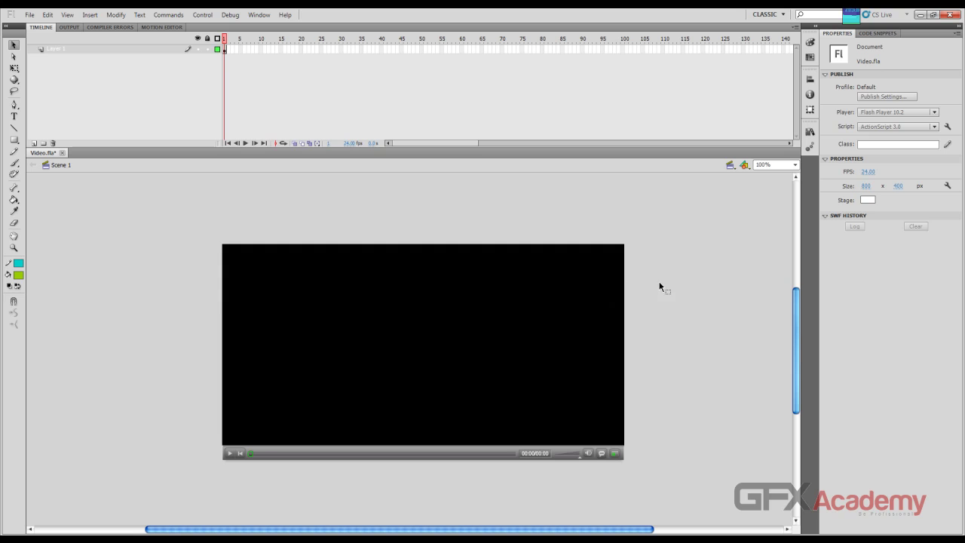
click(572, 294)
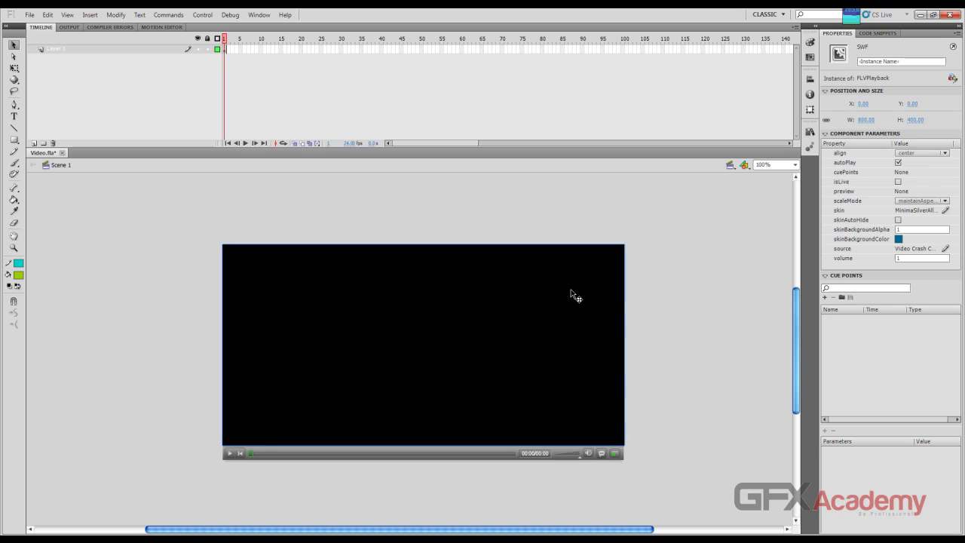
click(655, 289)
click(619, 287)
drag(863, 109, 880, 104)
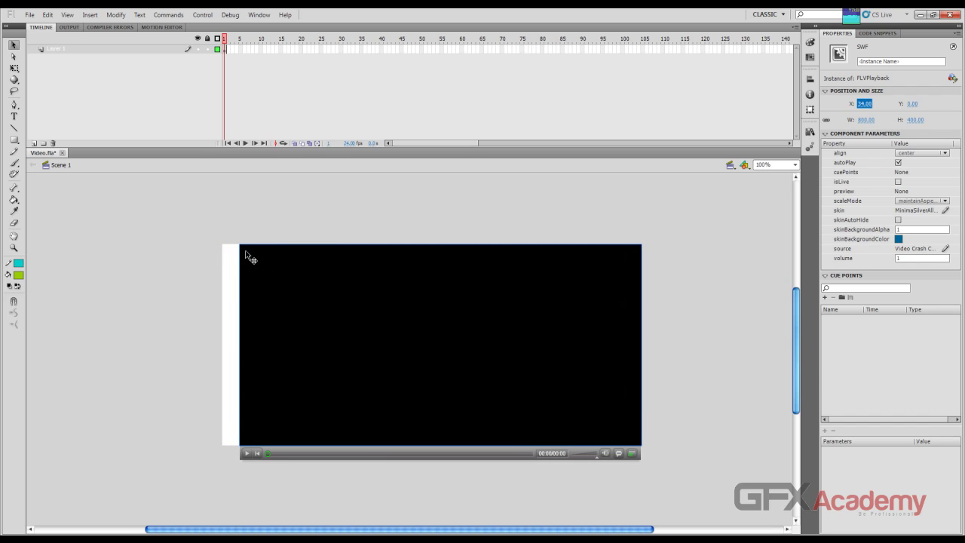
click(863, 105)
text(0)
key(Return)
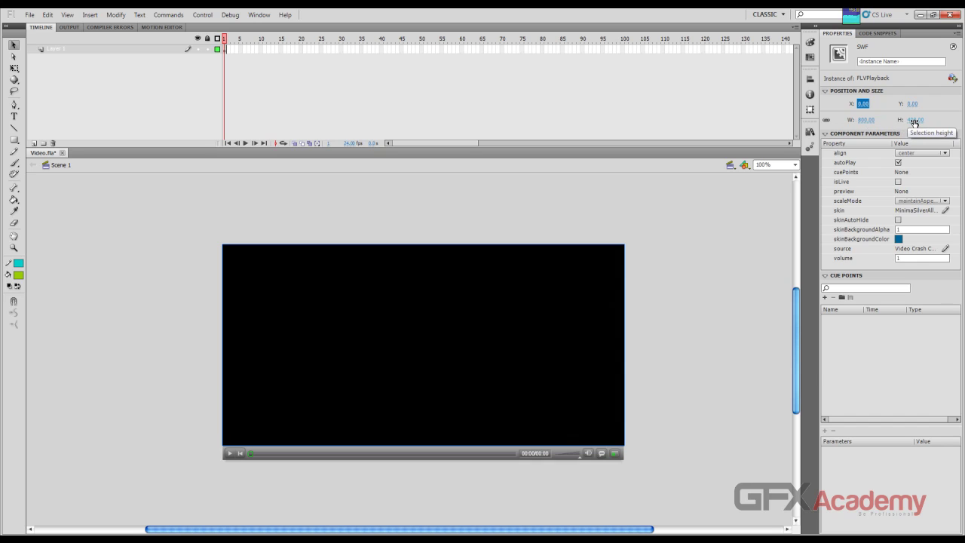
click(639, 253)
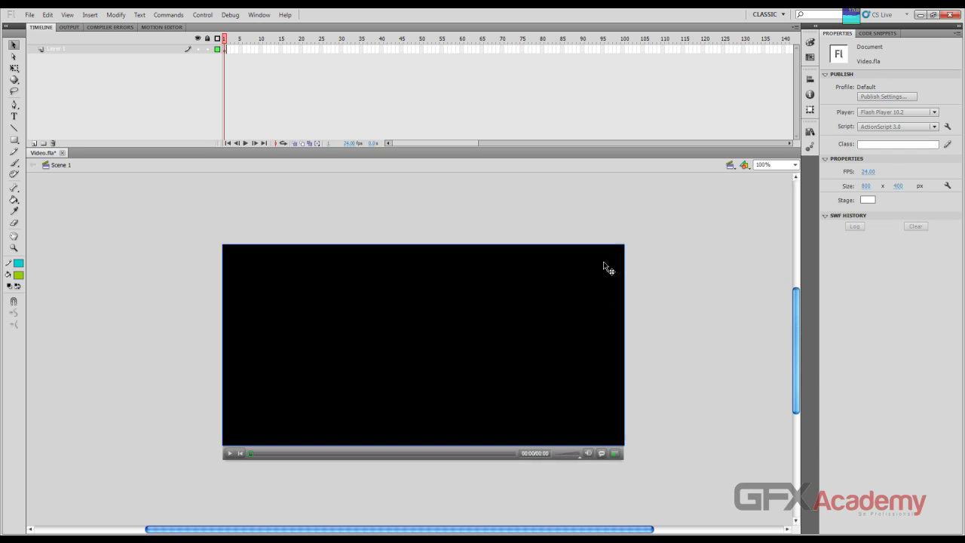
Step: Try the left option for the video player's align parameter and restore it to center
click(603, 263)
click(943, 153)
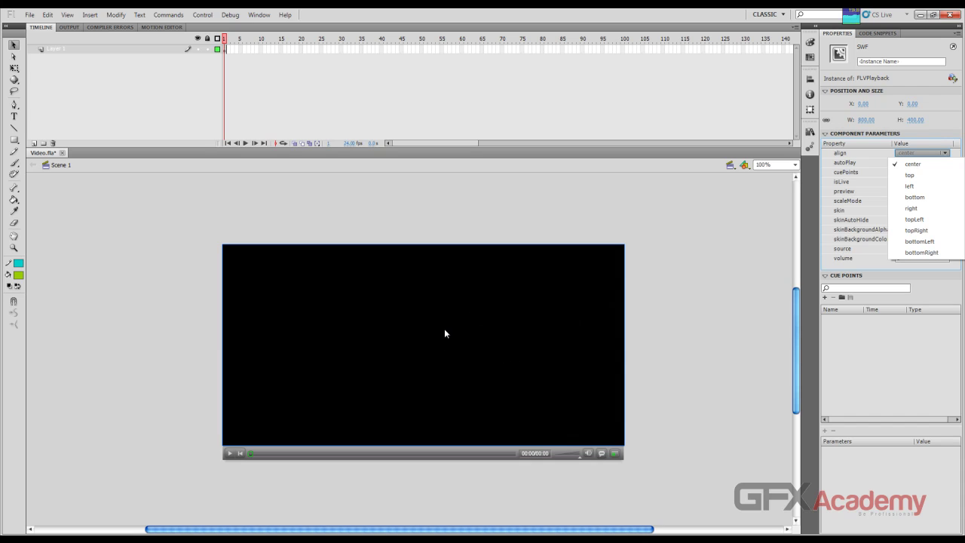
click(926, 189)
click(927, 154)
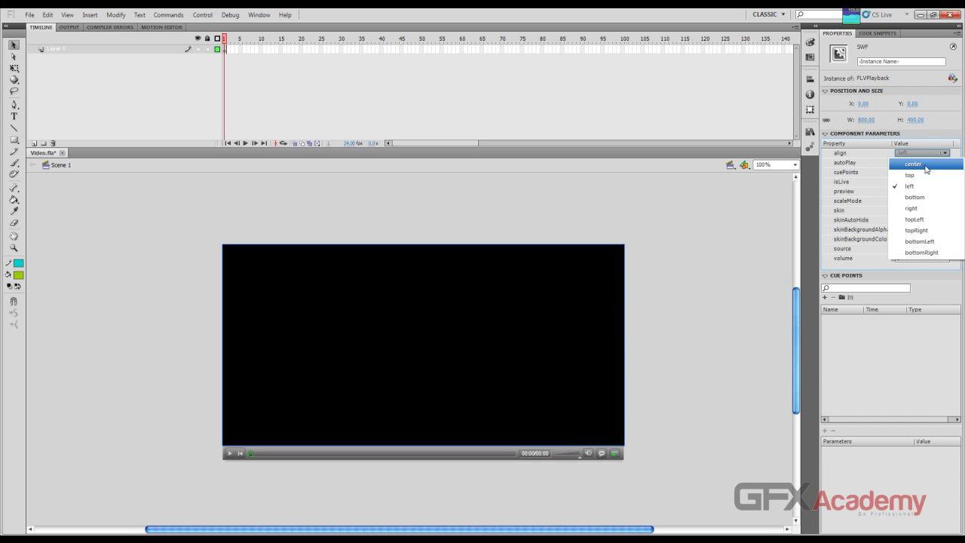
click(925, 165)
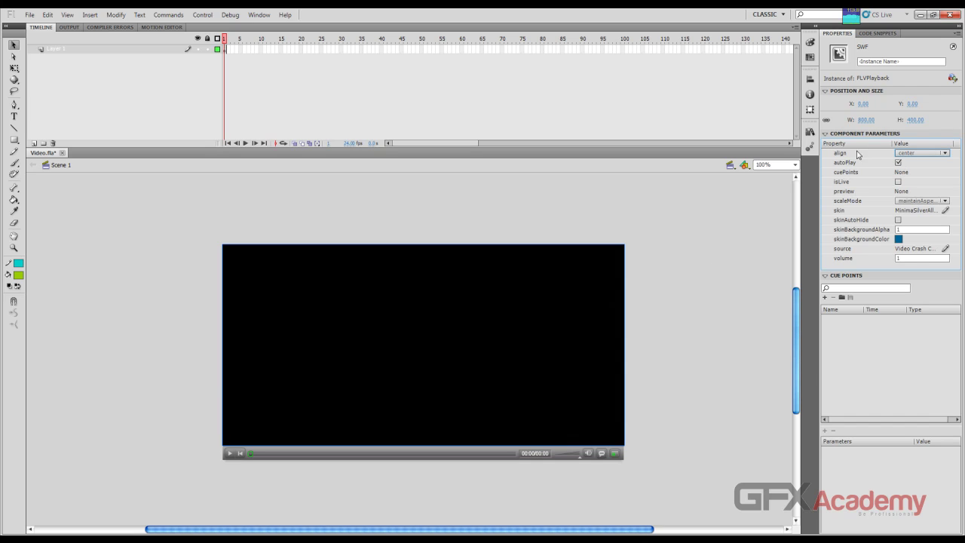
Step: Test the movie, enlarge the preview window downward to show the playback controls, and pause the video before closing it
click(898, 162)
key(ctrl+Return)
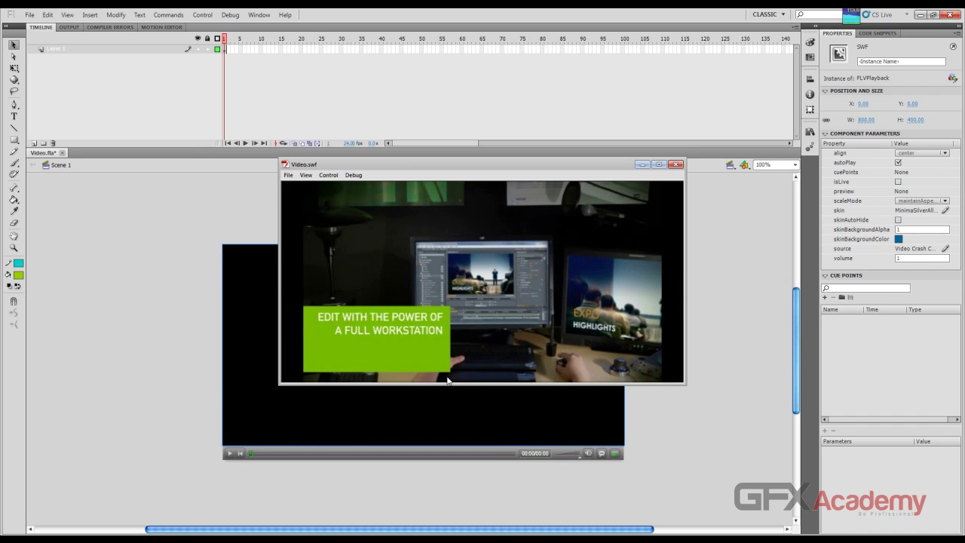
drag(444, 384, 447, 415)
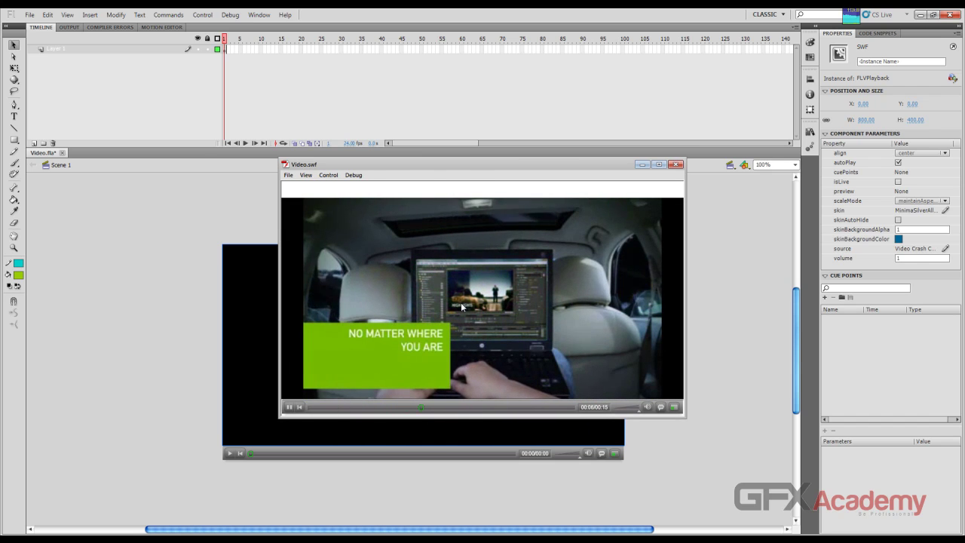
click(289, 408)
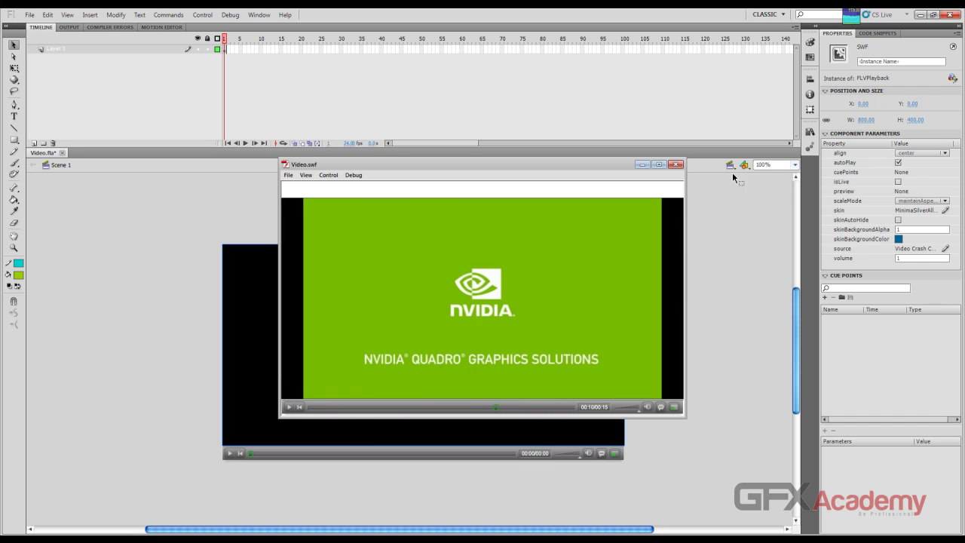
click(676, 163)
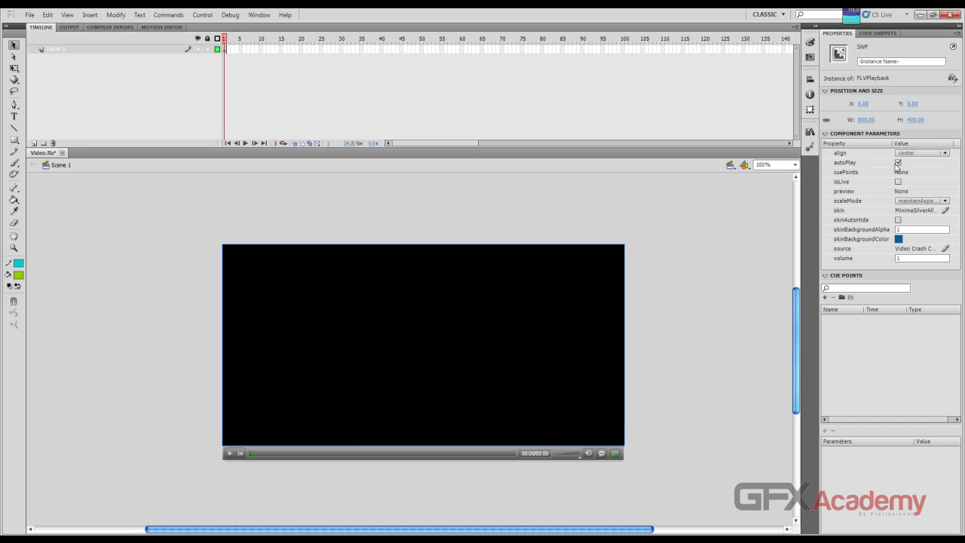
Step: Disable the video player's autoPlay parameter and nudge the player left to X -30
click(898, 163)
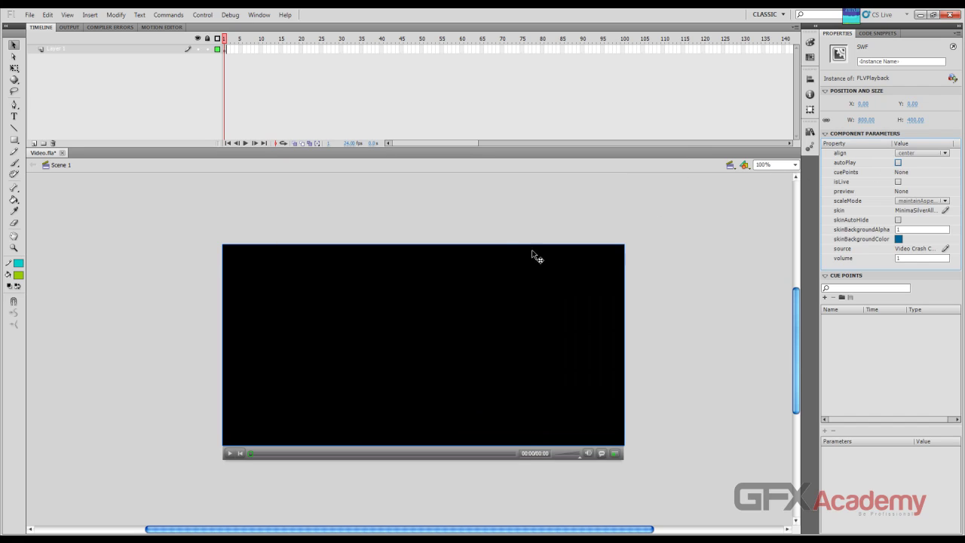
click(650, 276)
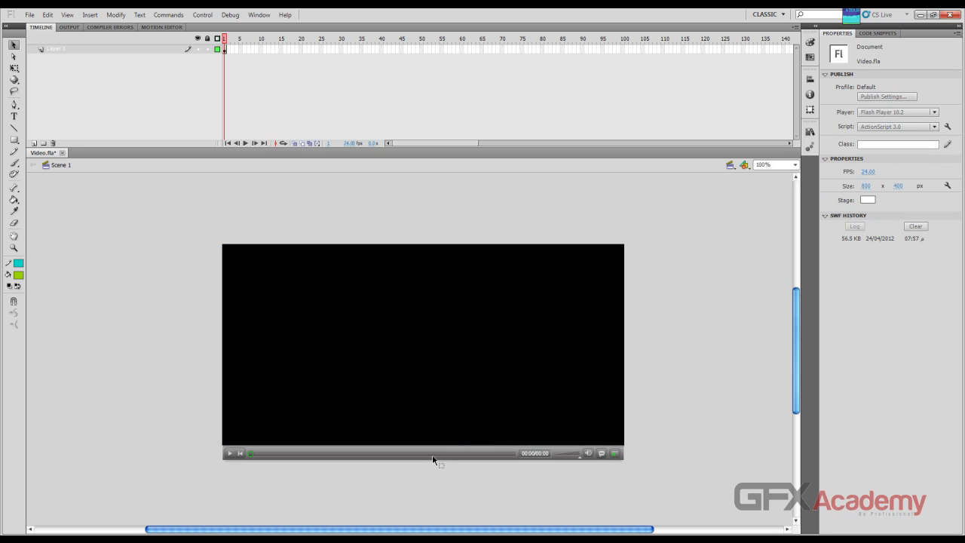
click(449, 415)
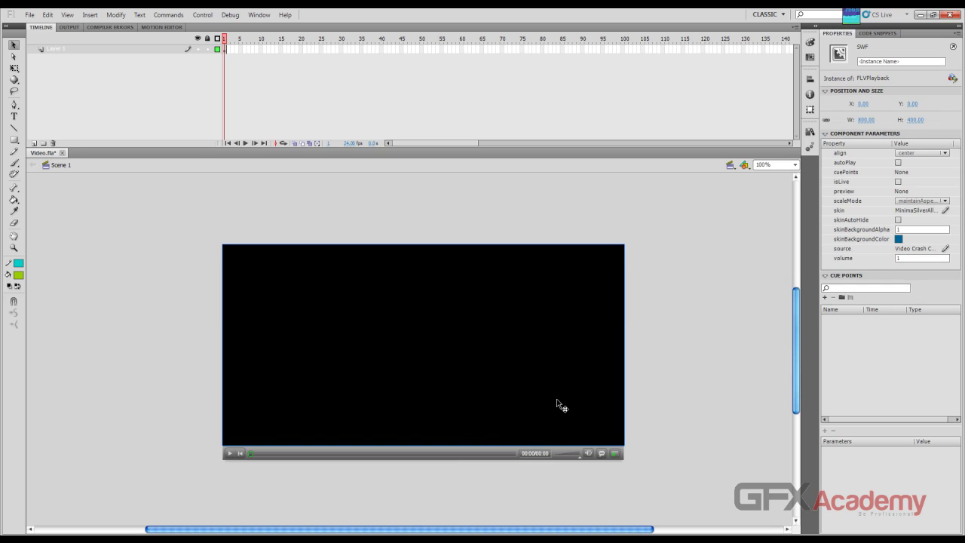
key(shift+Left)
key(shift+Left)
key(shift+Left)
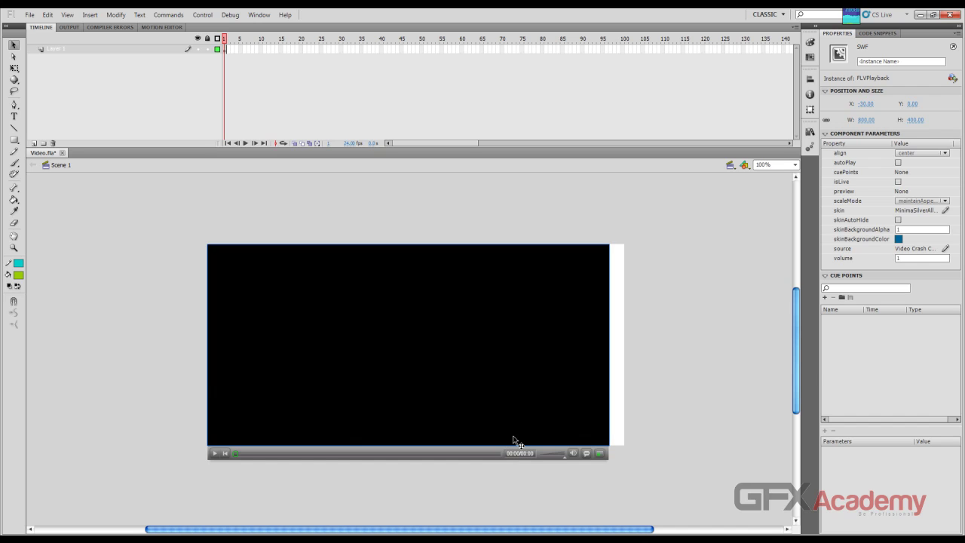
click(656, 427)
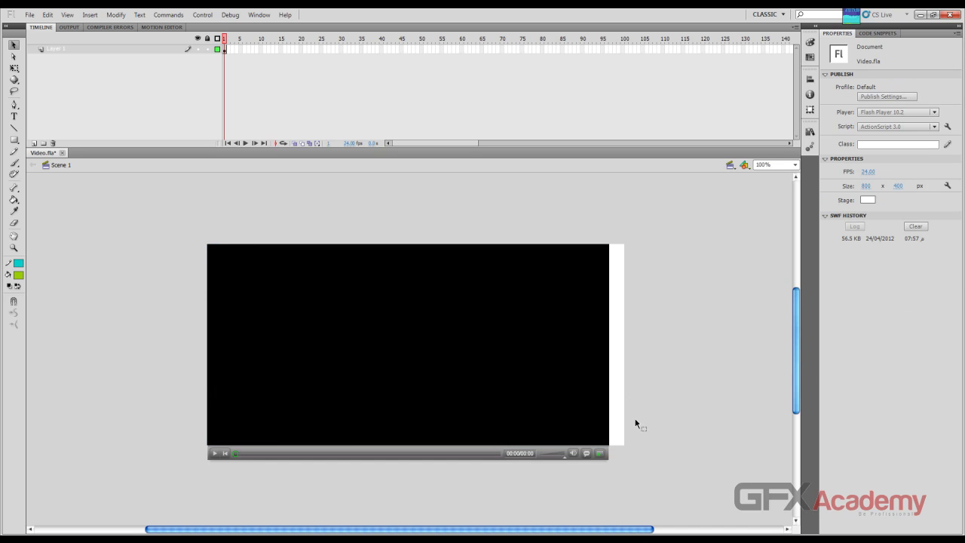
Step: Open the skin selection for the video player and preview the SkinOverAll.swf and SkinOverAllNoCaption.swf skins
click(592, 425)
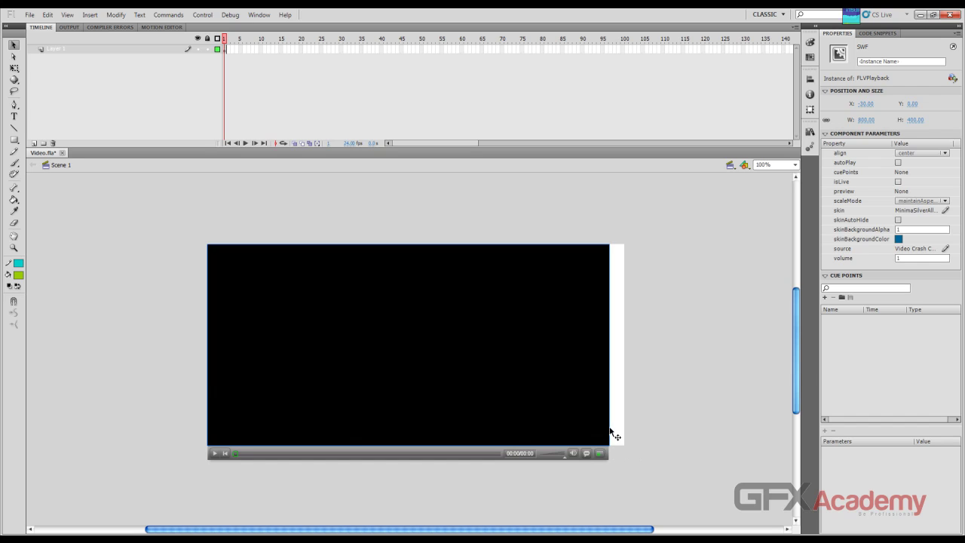
click(945, 211)
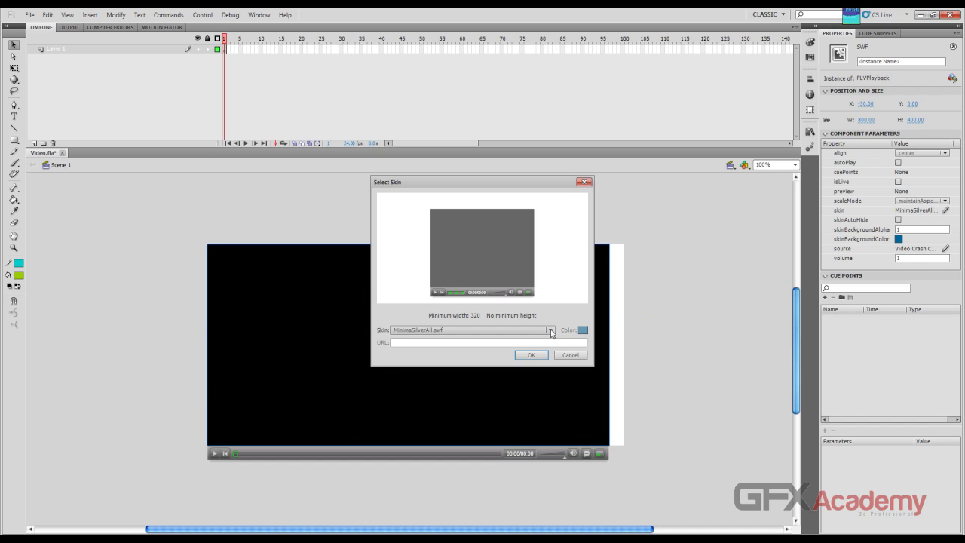
click(551, 330)
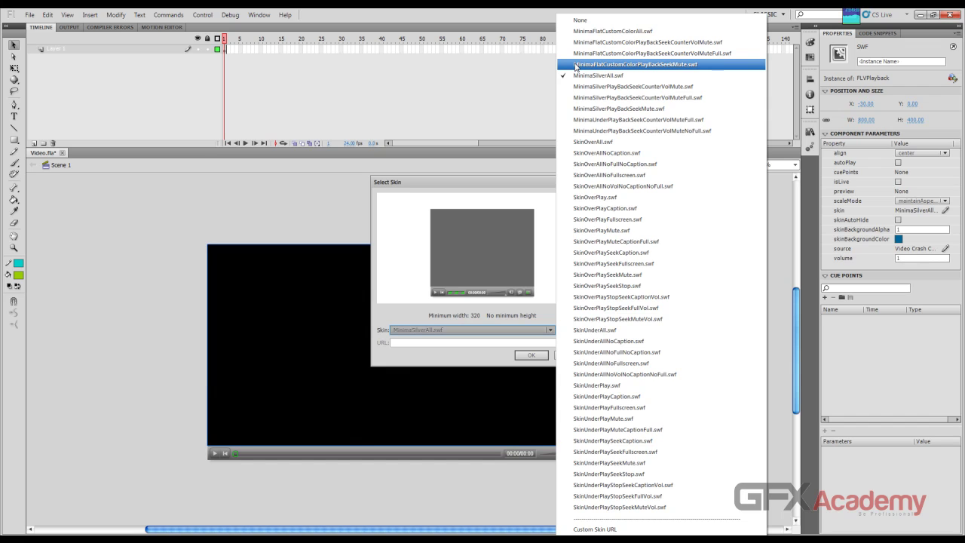
click(601, 143)
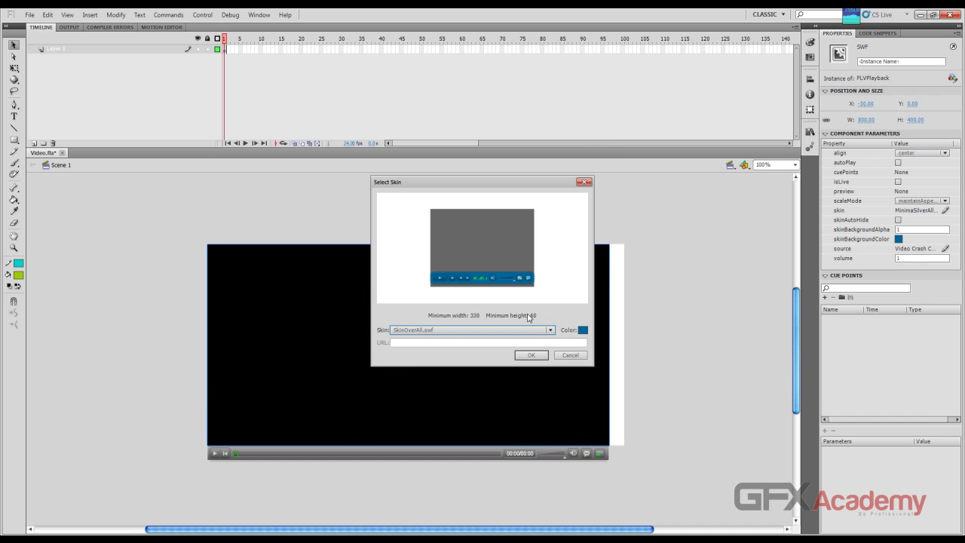
click(551, 330)
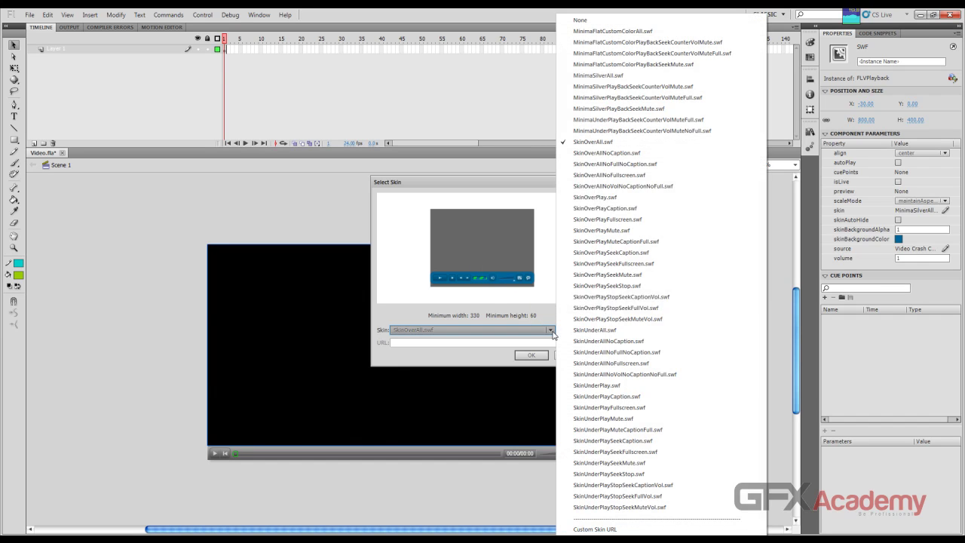
click(645, 153)
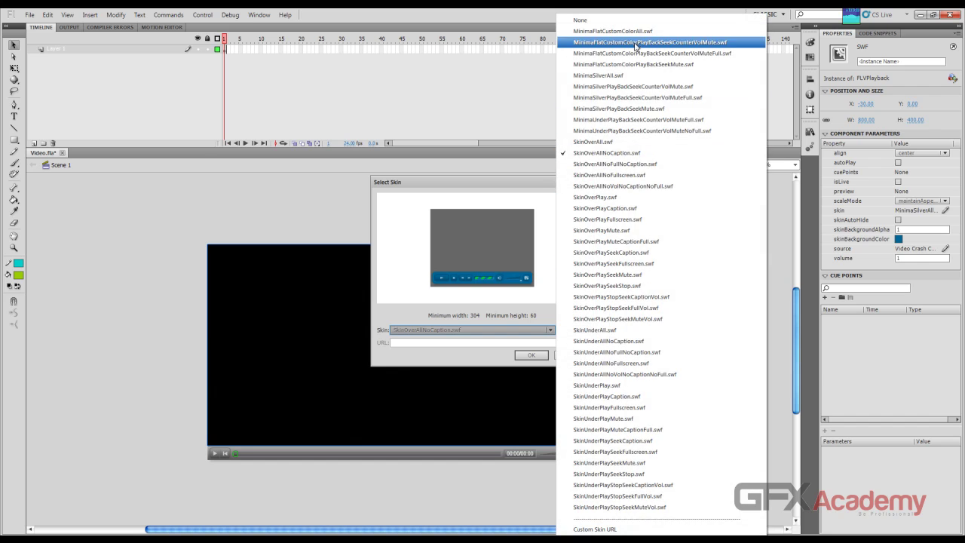
Step: Preview the MinimaFlatCustomColorPlayBackSeekMute.swf, MinimaFlatCustomColorPlayBackSeekCounterVolMuteFull.swf and MinimaSilverPlayBackSeekCounterVolMuteFull.swf skins
click(638, 65)
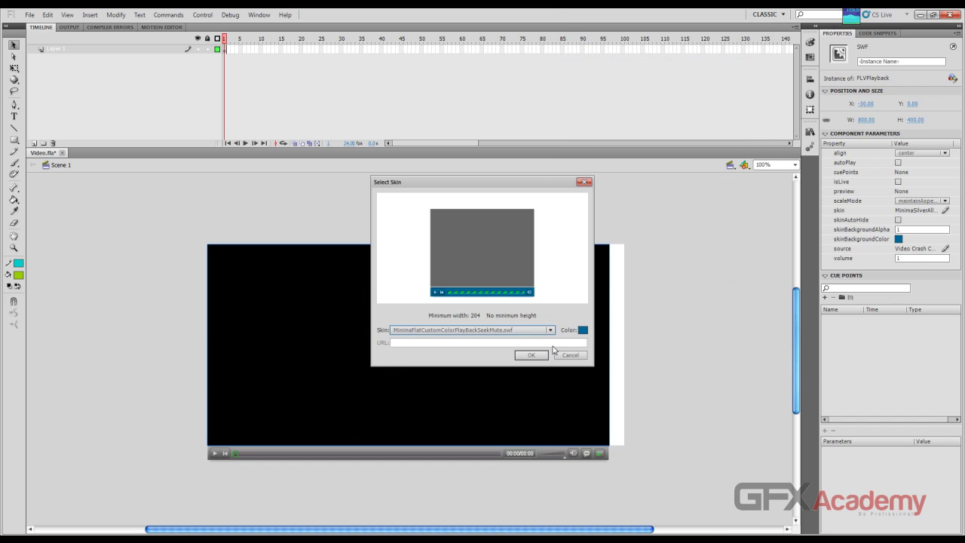
click(550, 330)
click(654, 55)
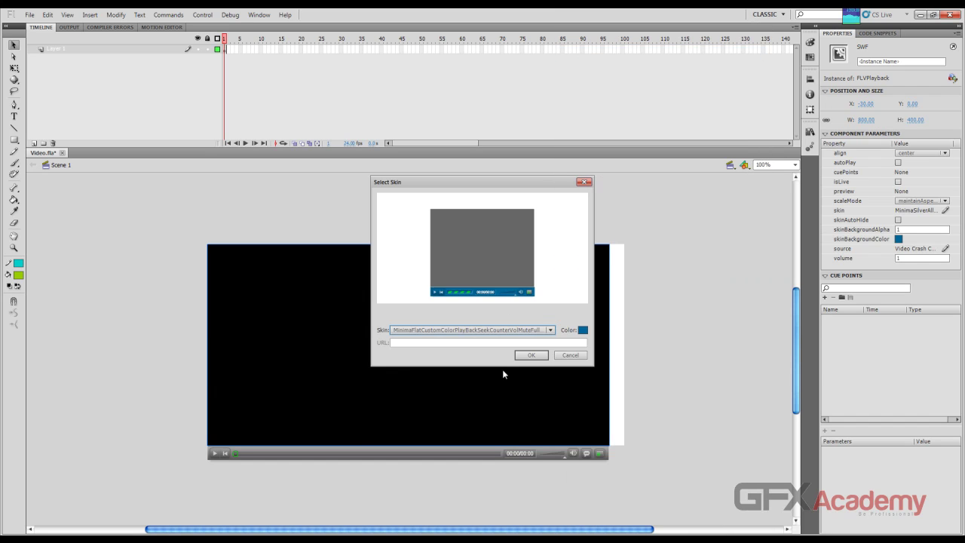
click(549, 331)
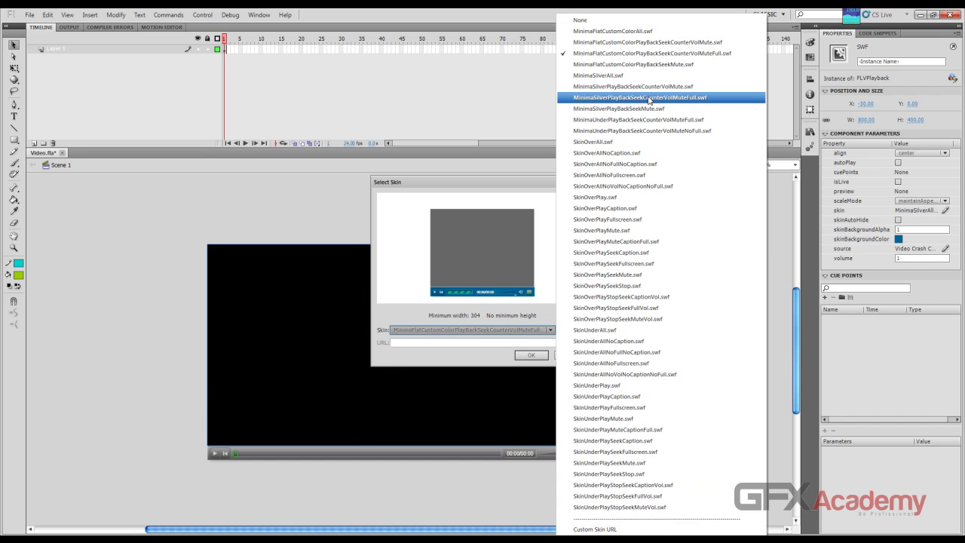
click(674, 99)
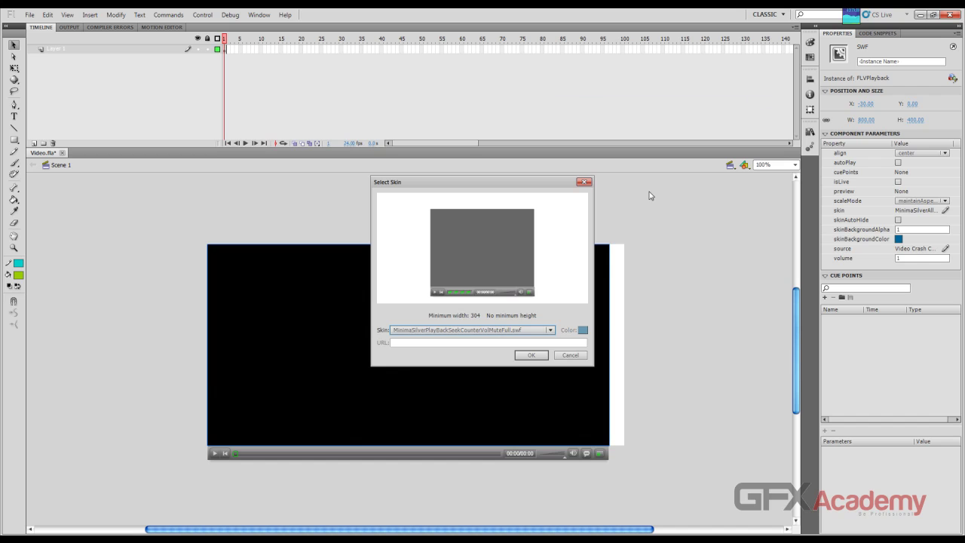
Step: Preview the SkinOverPlayFullscreen.swf and SkinOverPlayStopSeekMuteVol.swf skins
click(551, 330)
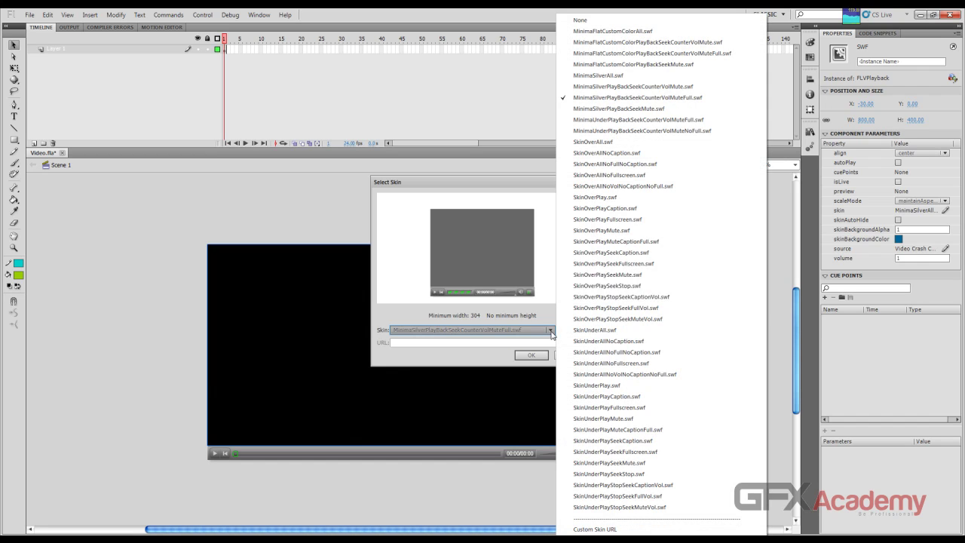
click(598, 220)
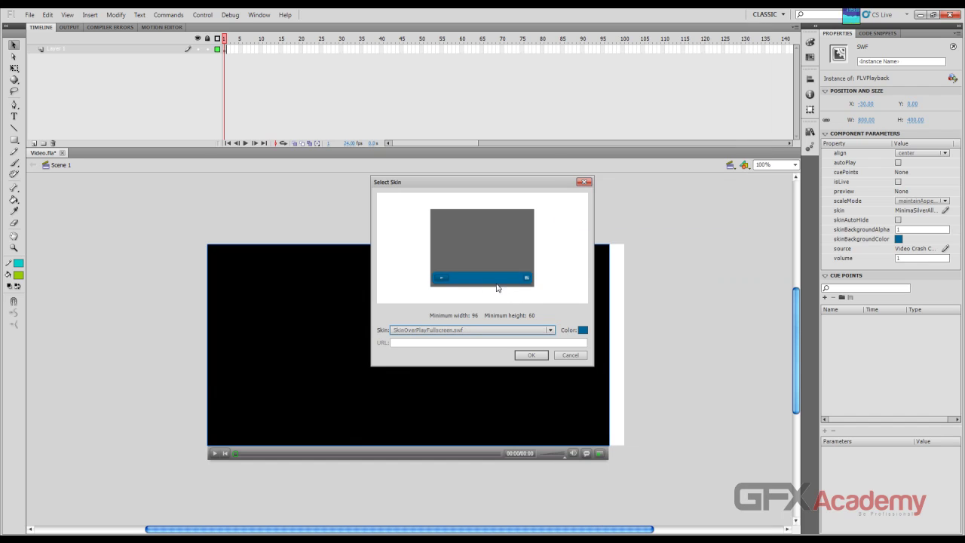
click(549, 330)
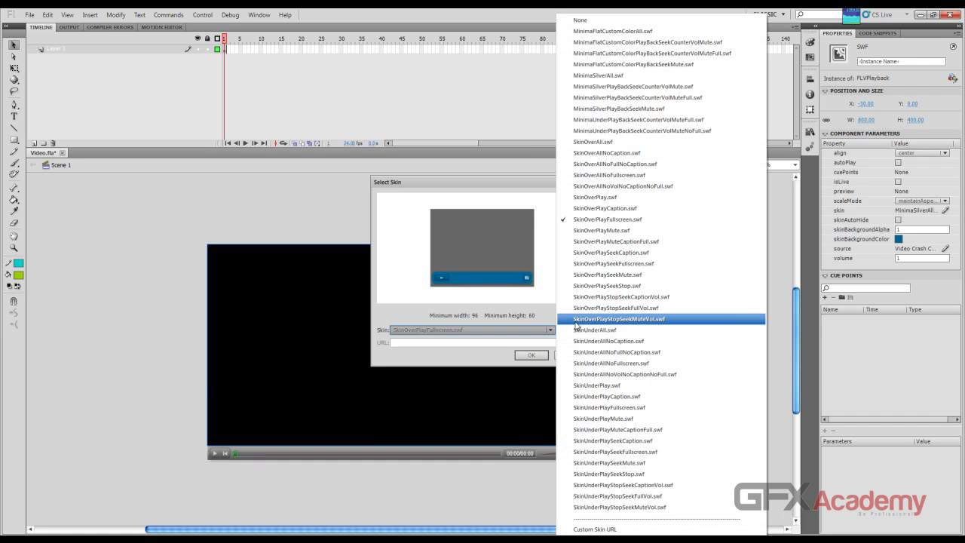
click(576, 320)
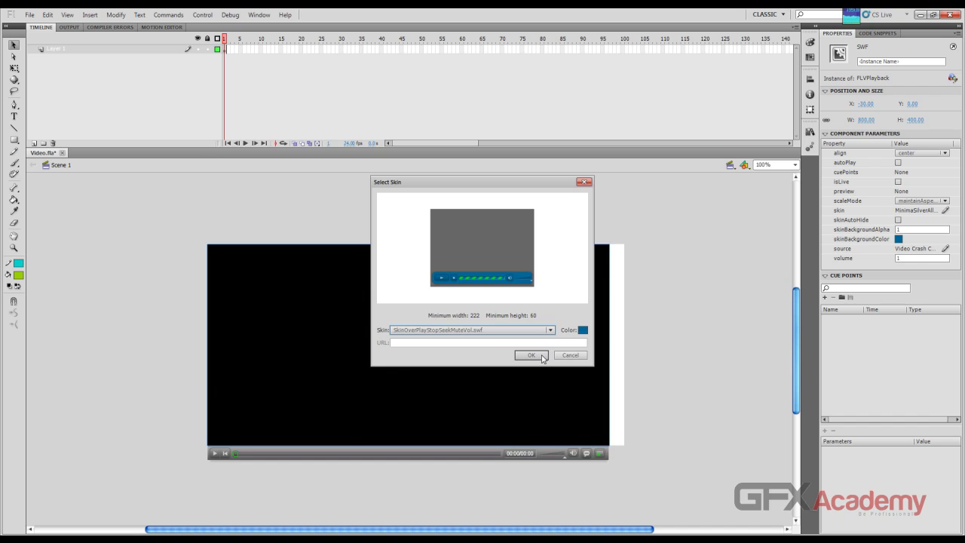
Step: Preview the SkinUnderPlay.swf and SkinUnderPlaySeekMute.swf skins, which place the controls below the video
click(550, 330)
click(551, 332)
click(550, 330)
click(584, 386)
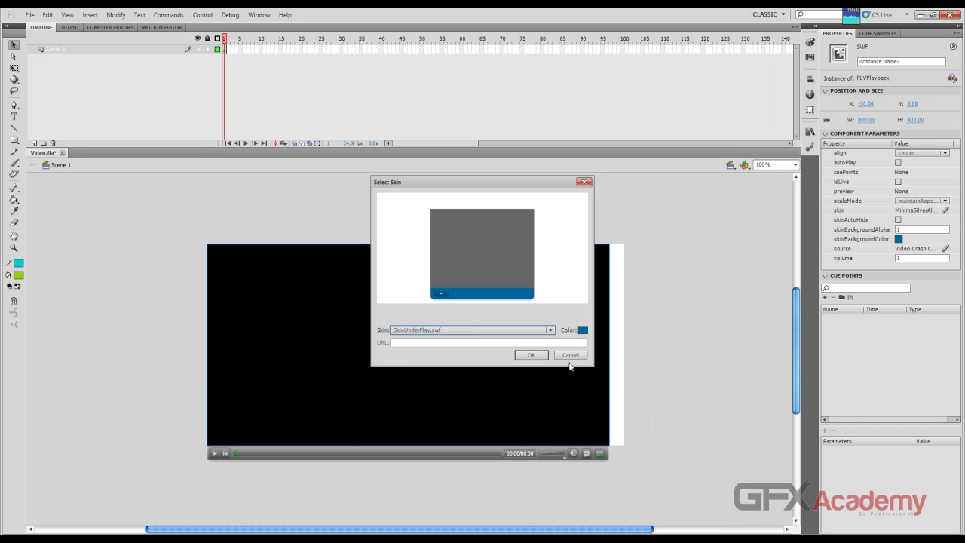
click(551, 330)
click(598, 462)
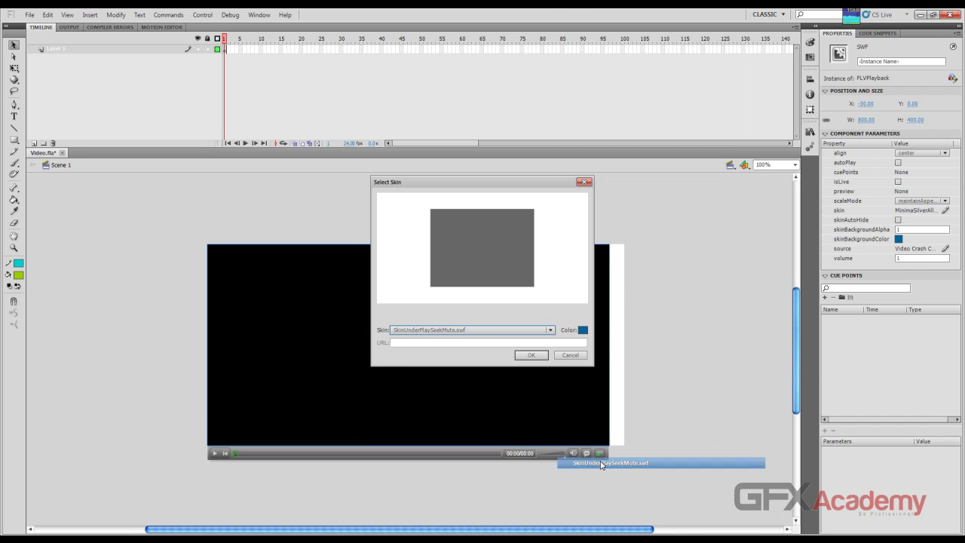
Step: Apply the SkinOverPlayStopSeekFullVol.swf skin and align the video player to the stage's left edge at X 0
click(550, 332)
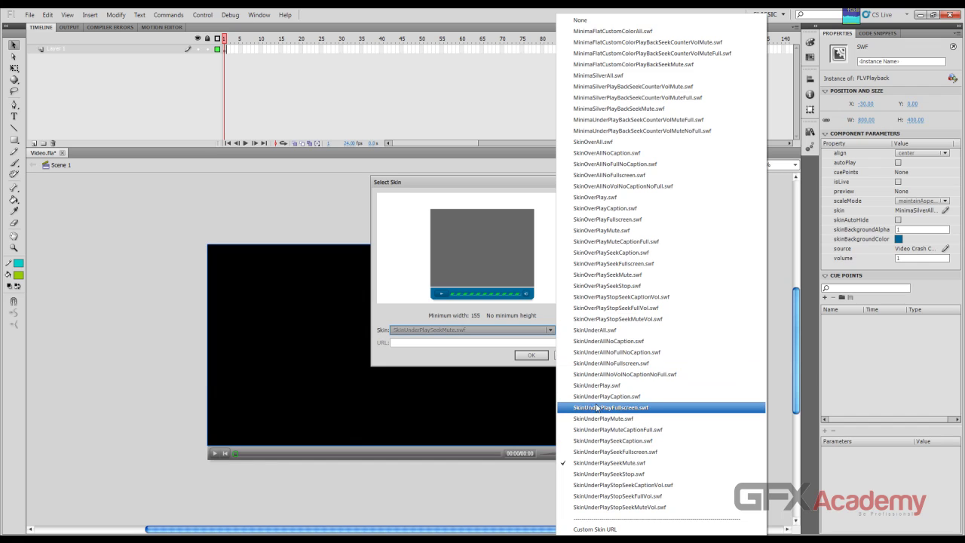
click(609, 308)
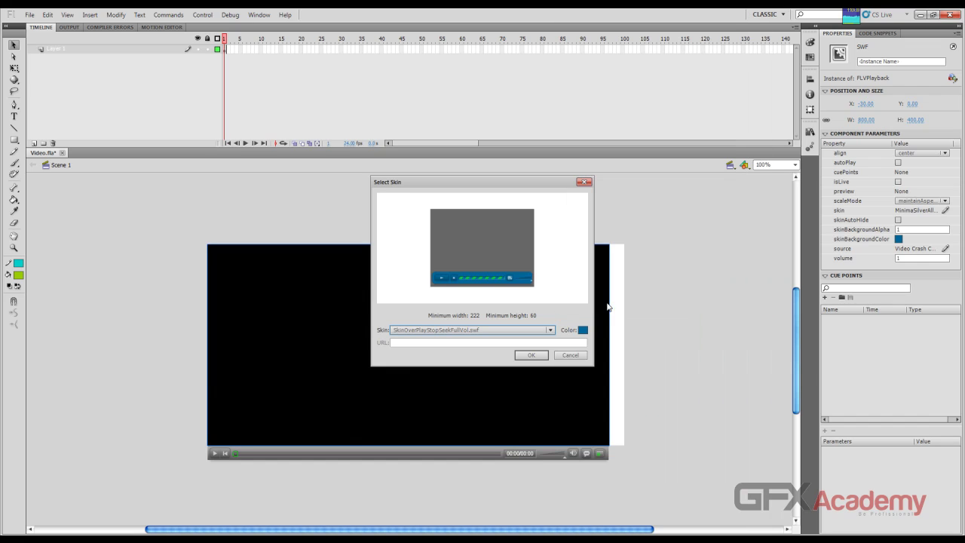
click(531, 355)
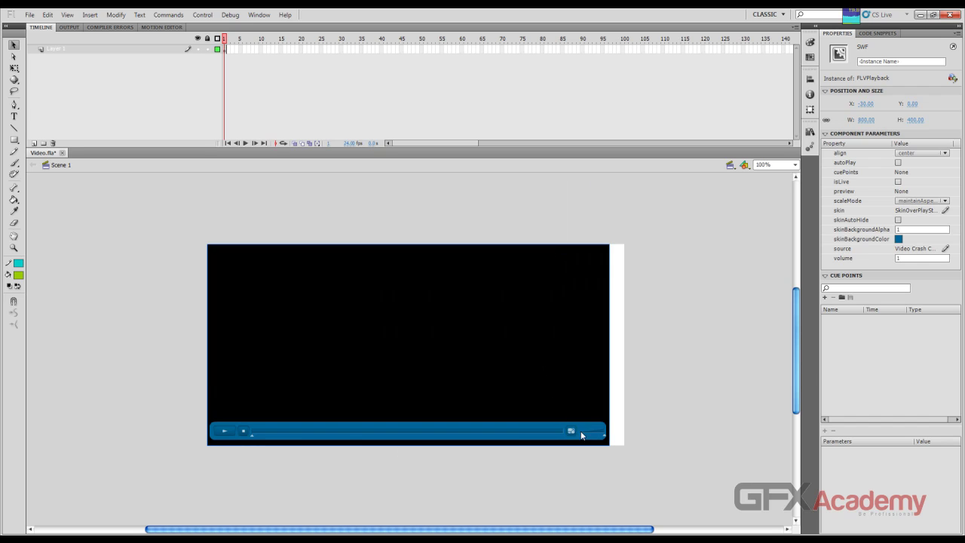
click(809, 79)
click(723, 101)
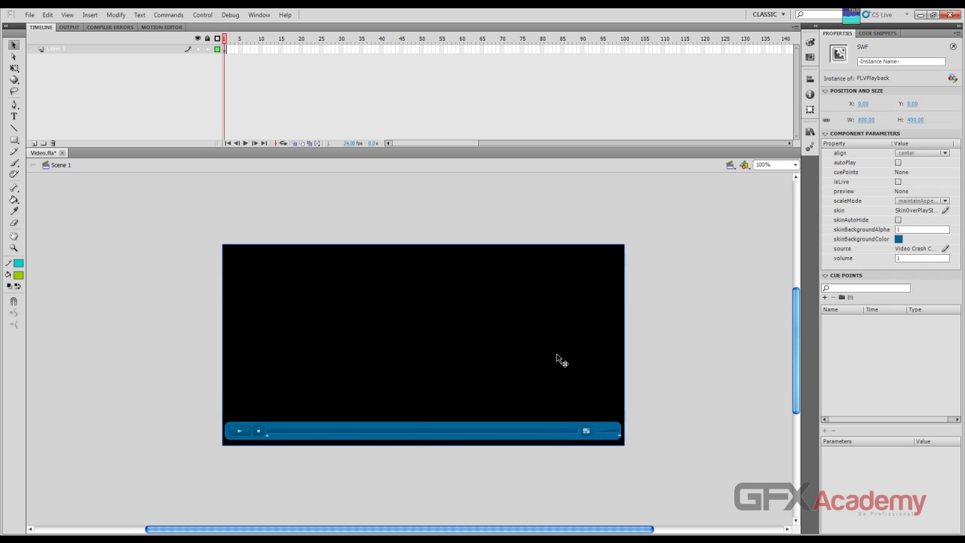
Step: Try the isLive parameter and switch it back off, and play the video on the stage before stopping it
click(897, 182)
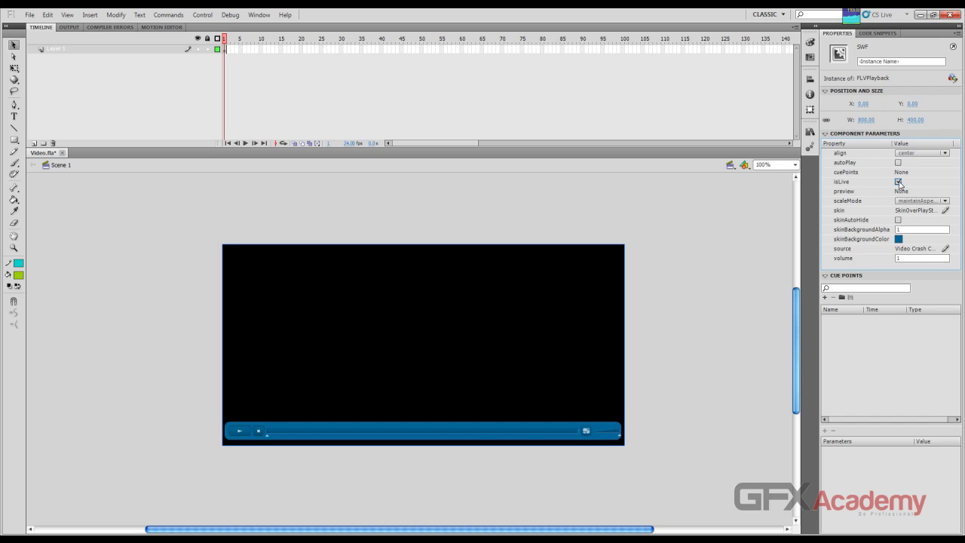
click(898, 183)
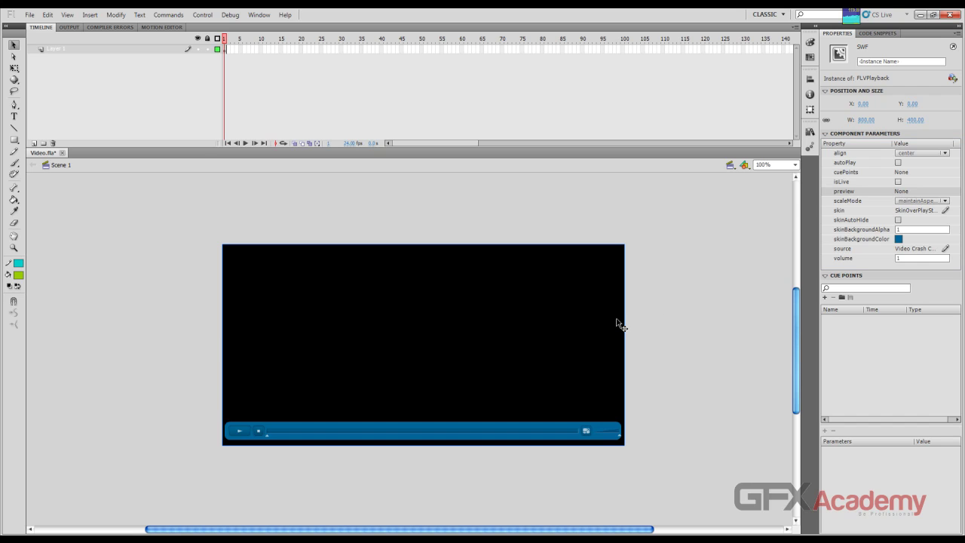
click(239, 432)
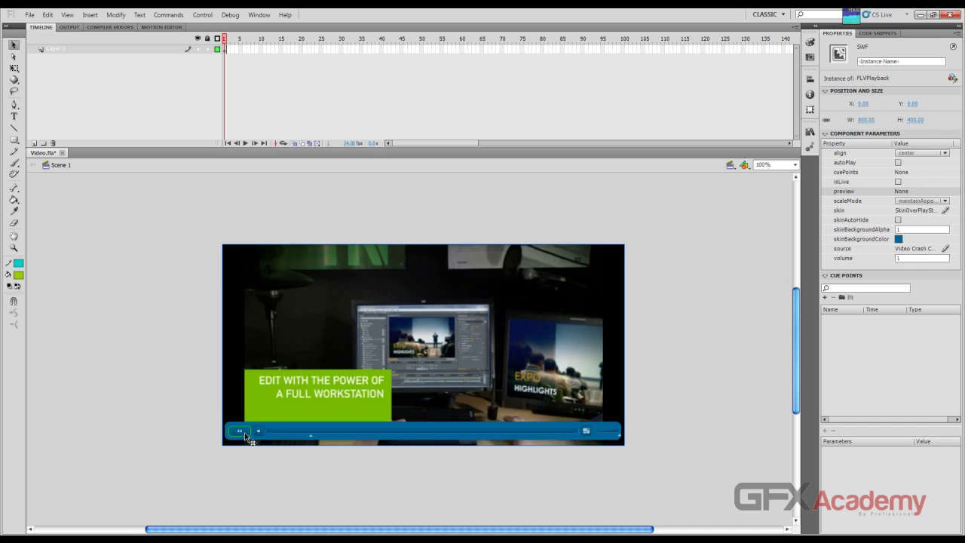
click(257, 433)
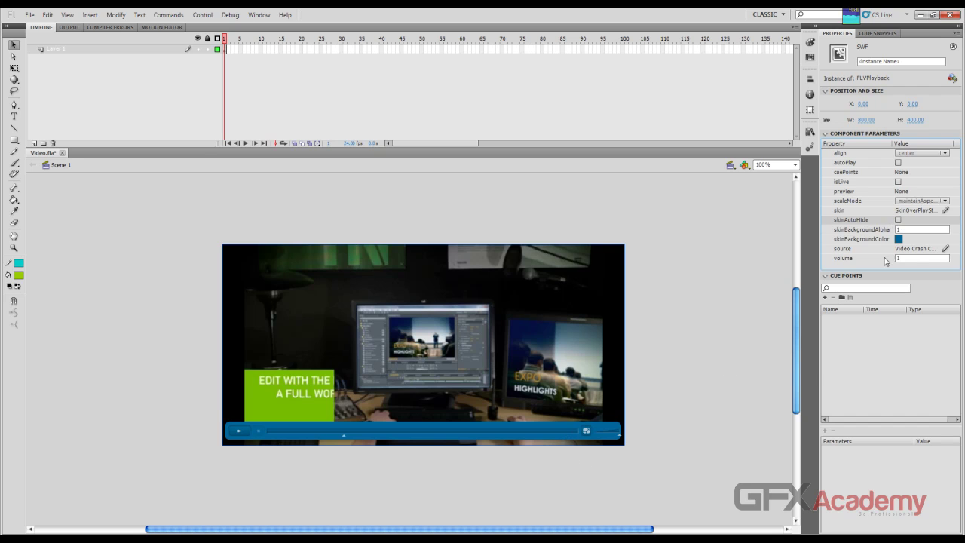
Step: Try the video player's skinAutoHide parameter and turn it back off
click(898, 219)
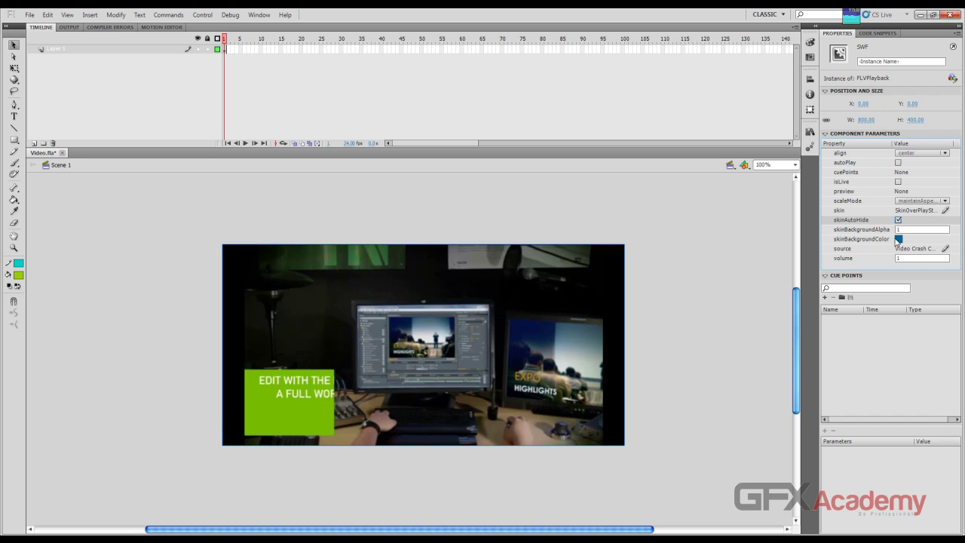
click(898, 220)
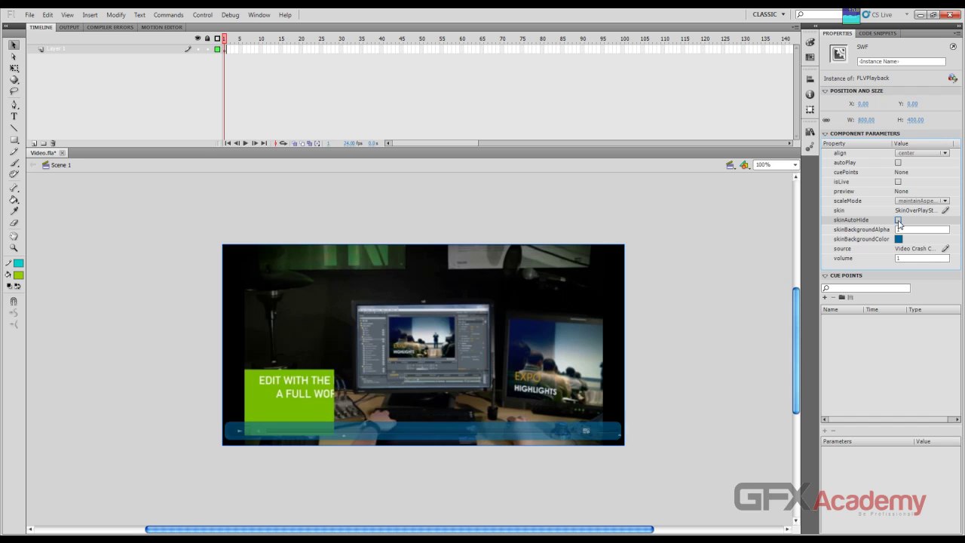
click(898, 220)
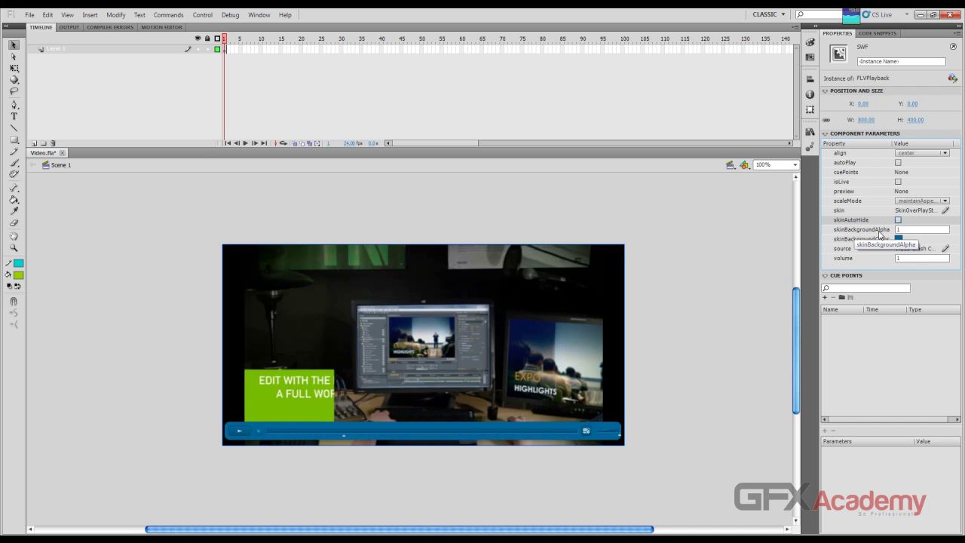
Step: Try a skinBackgroundAlpha of 0.5 for the video player and set it to 0.8
click(903, 229)
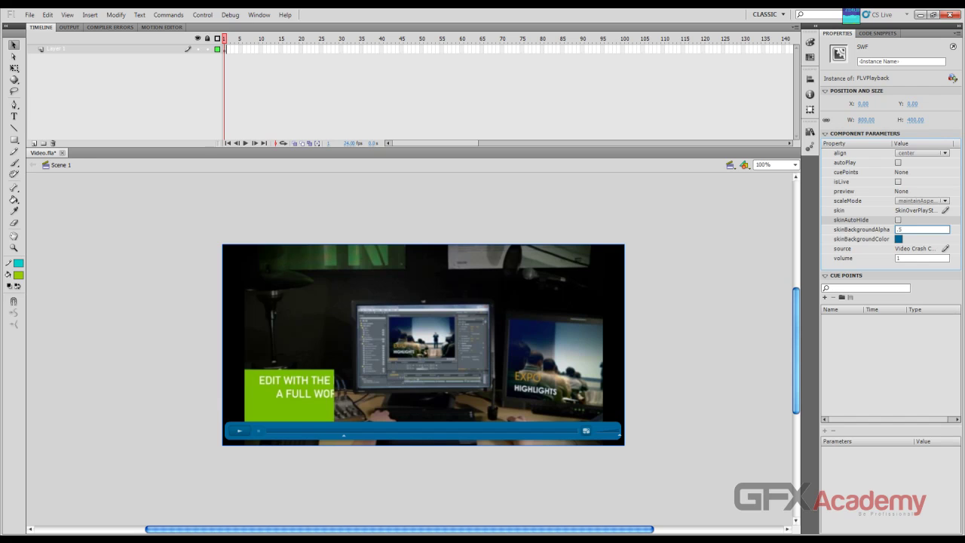
key(Return)
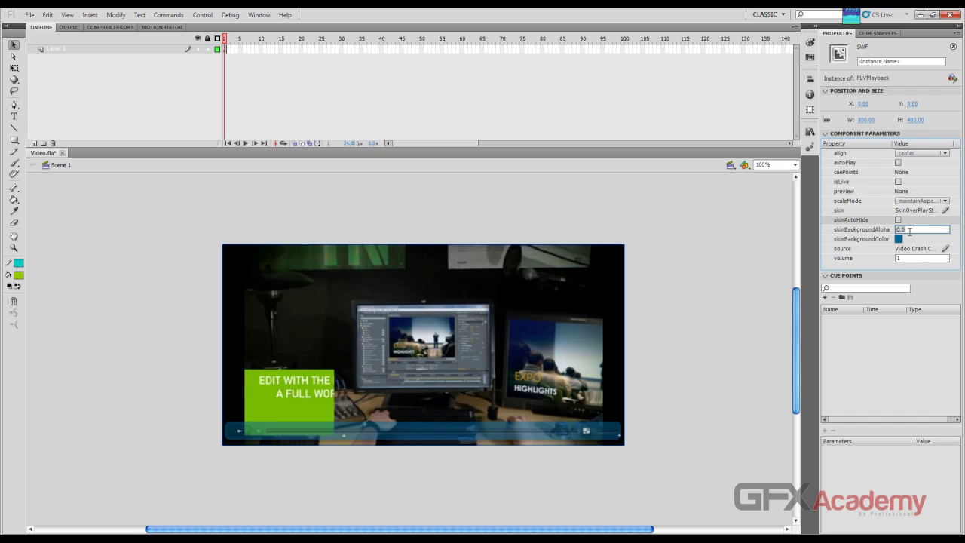
key(BackSpace)
key(BackSpace)
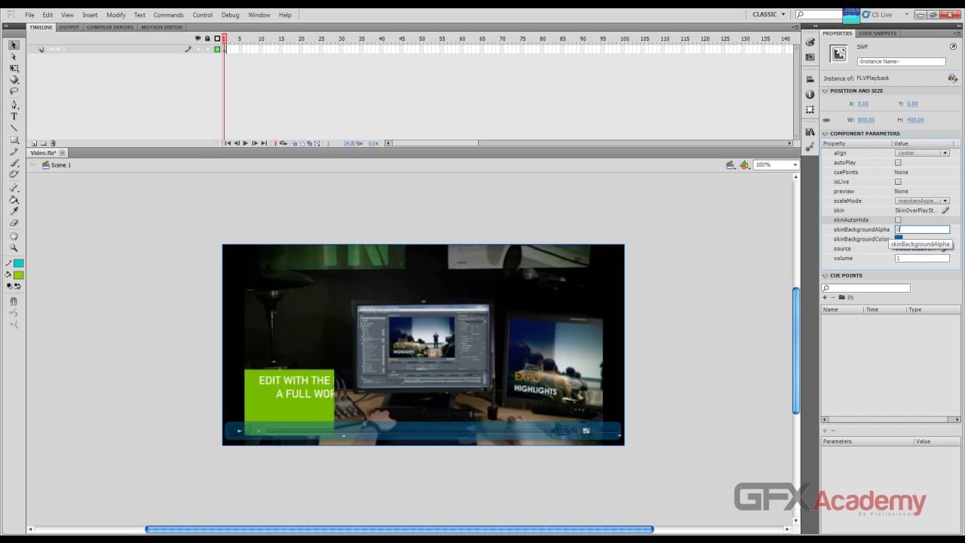
key(Return)
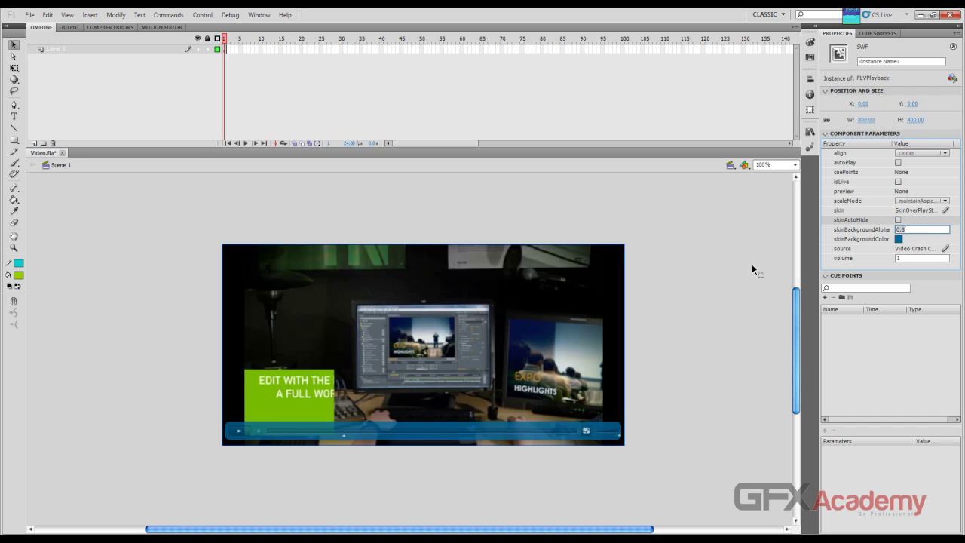
Step: Set the video player's skinBackgroundColor to dark gray and dismiss the elapsed-time reminder
click(898, 239)
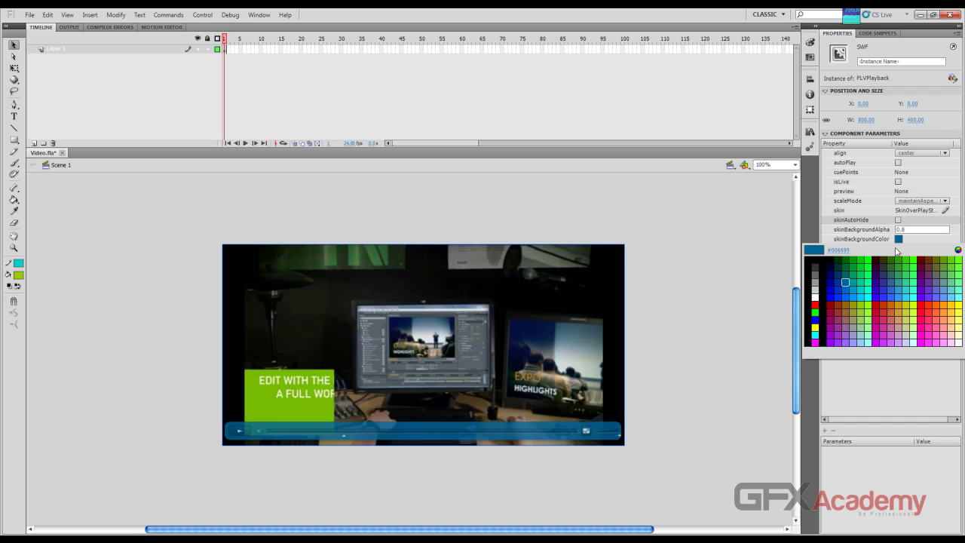
click(815, 268)
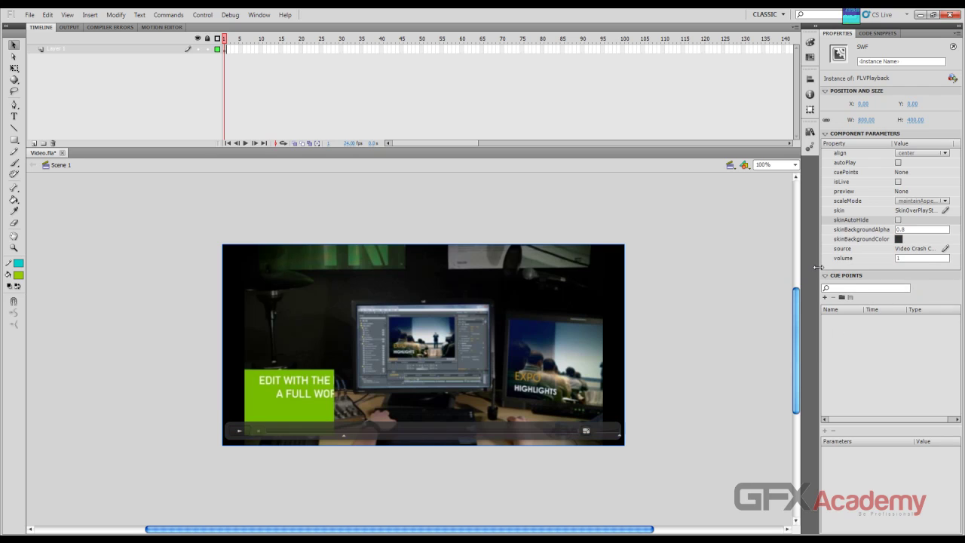
click(898, 238)
click(844, 284)
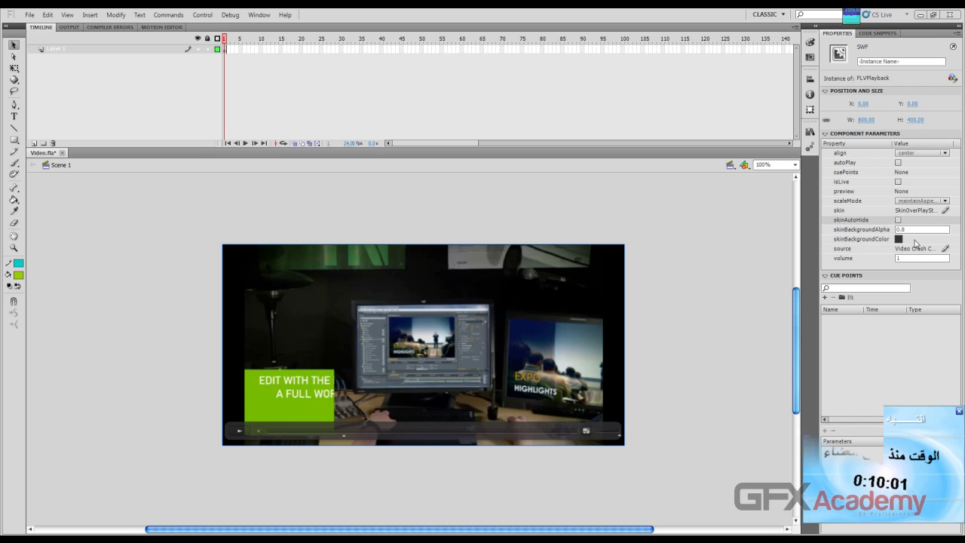
click(957, 410)
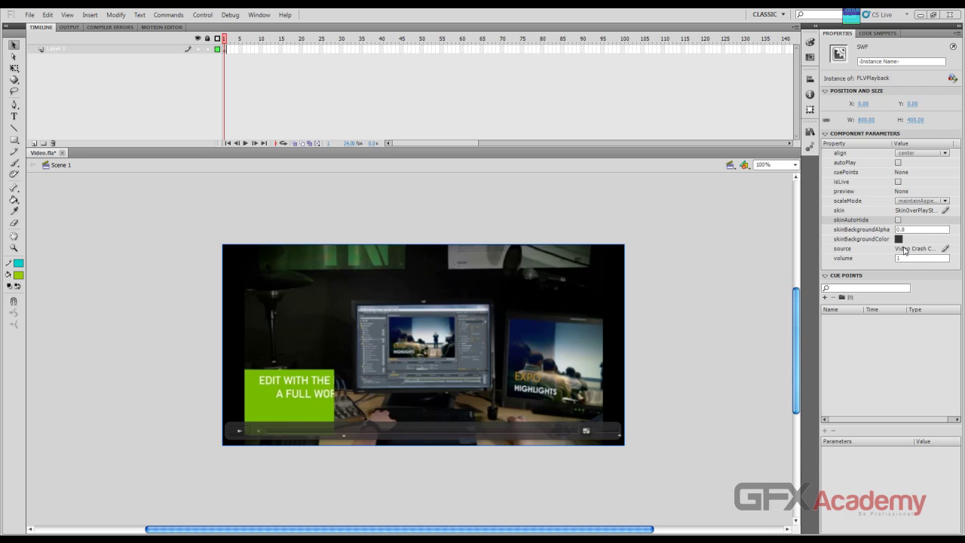
Step: Try #CCCC00 yellow as the video player's skinBackgroundColor, then match it to the green box in the video frame
click(899, 239)
click(909, 309)
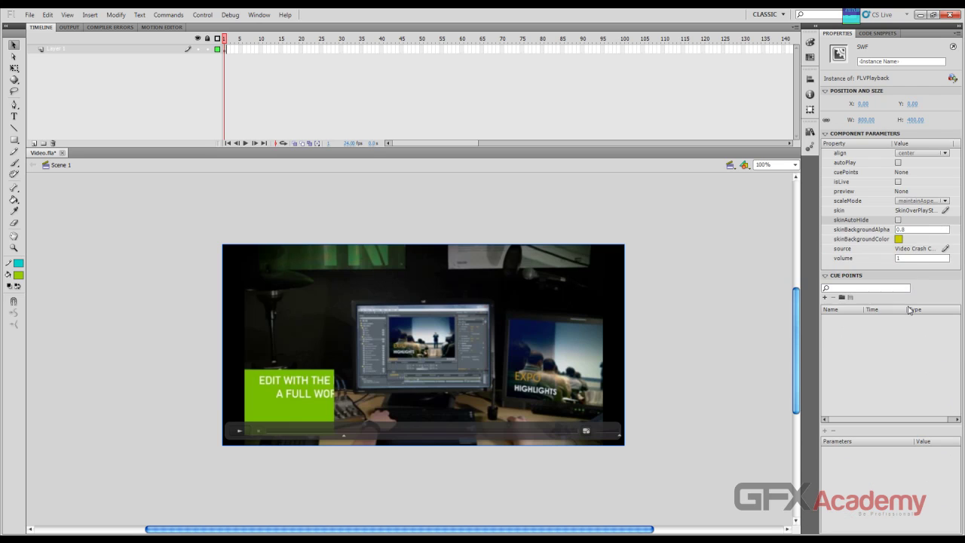
click(899, 238)
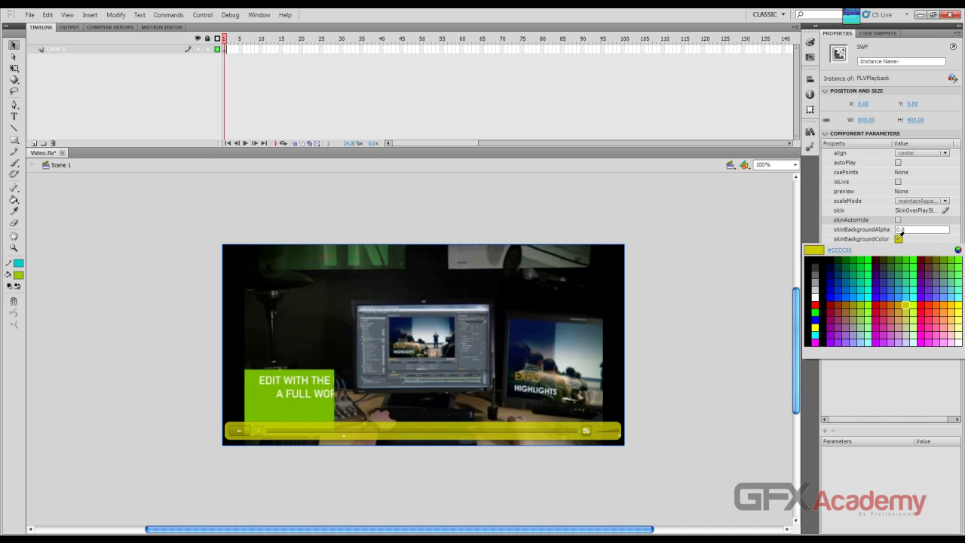
click(268, 392)
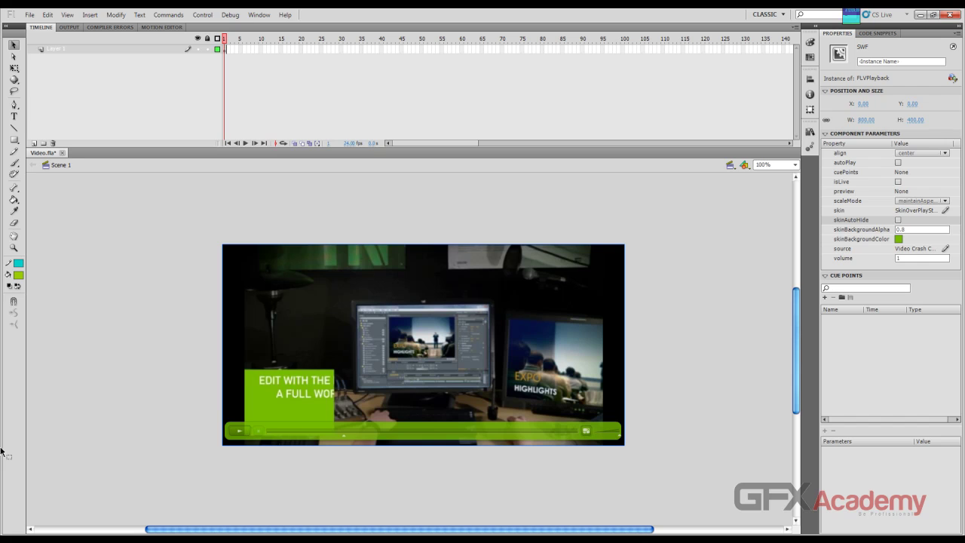
Step: Examine the video player's source path and browse the video files in its folder
click(945, 249)
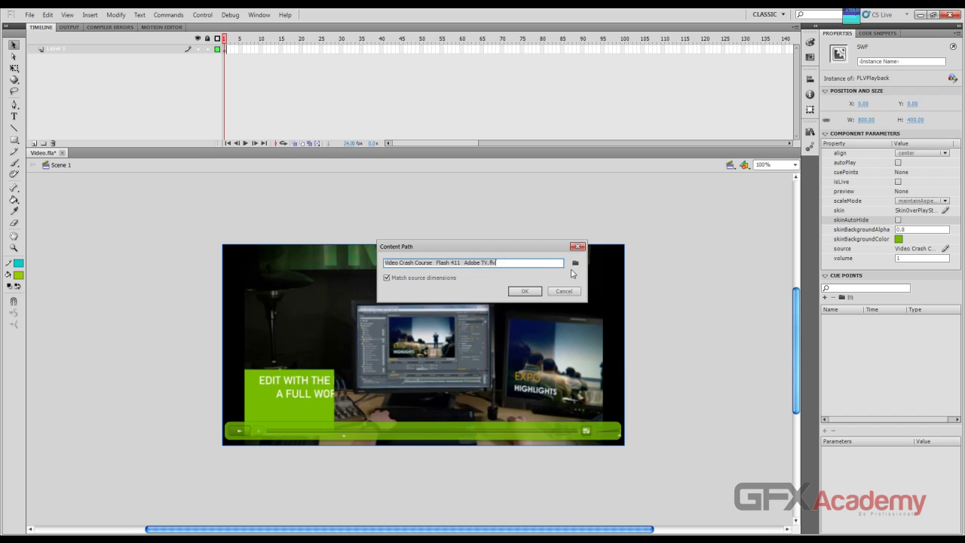
click(575, 263)
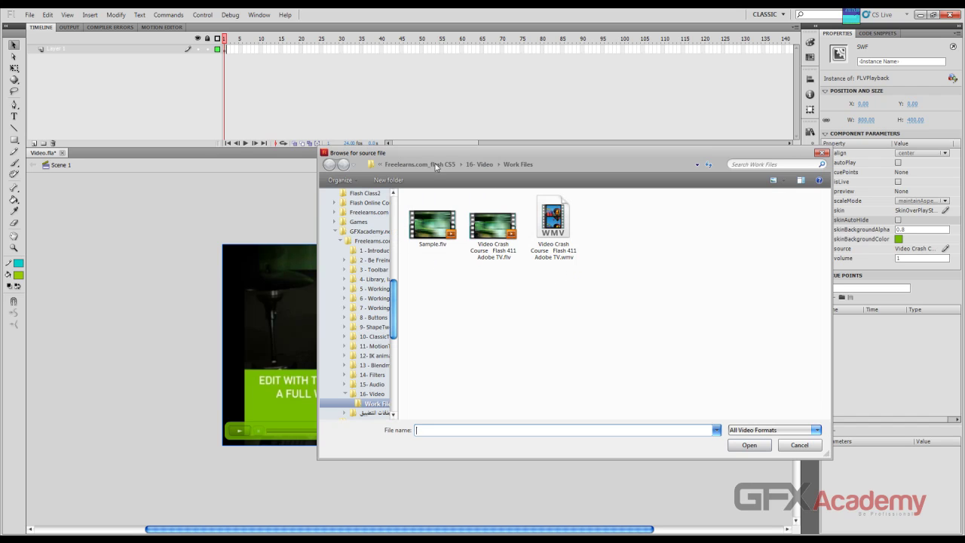
click(799, 444)
click(561, 292)
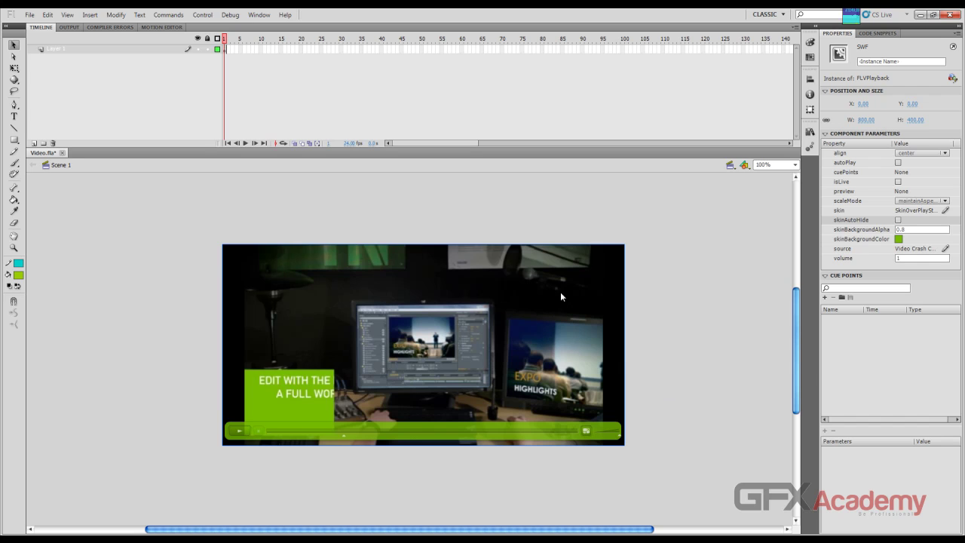
Step: Set the video player's volume parameter to 0.5 and reselect the player on the stage
click(911, 258)
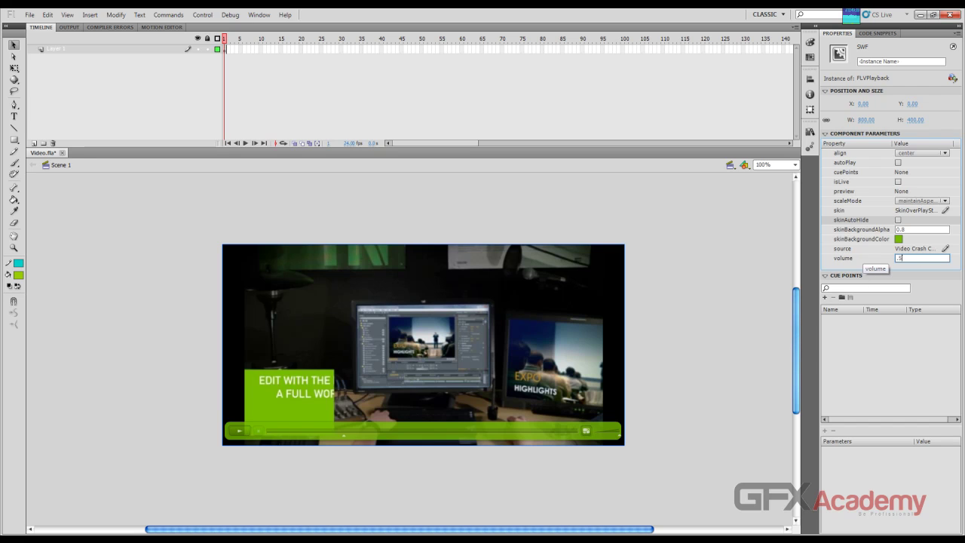
click(646, 355)
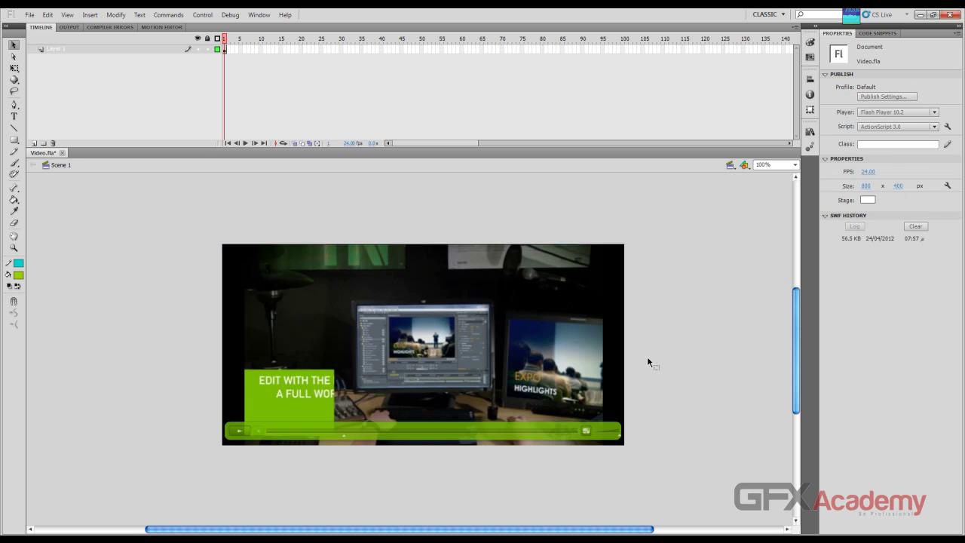
click(588, 382)
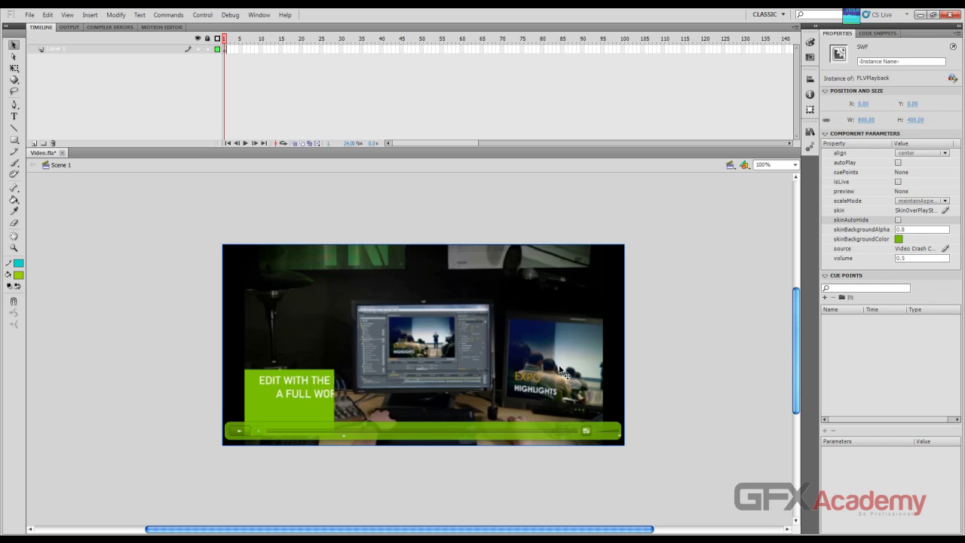
Step: Test the movie, try the play, stop and volume controls of the player, and close the preview
key(ctrl+Return)
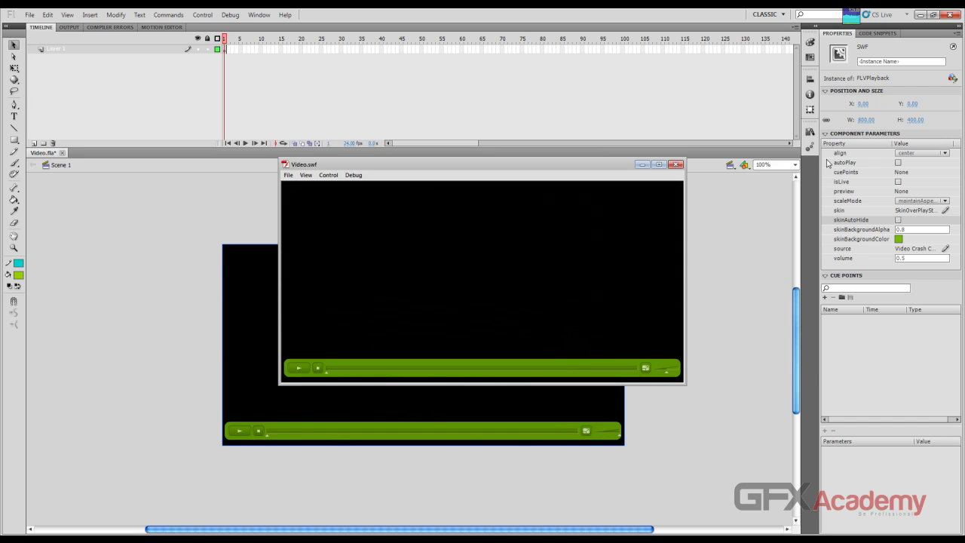
click(304, 368)
click(303, 369)
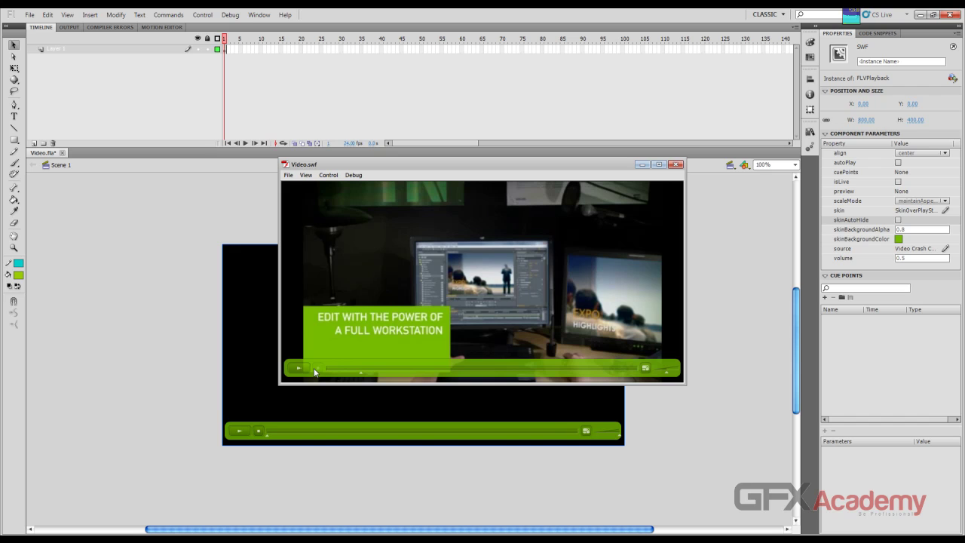
drag(358, 378, 306, 370)
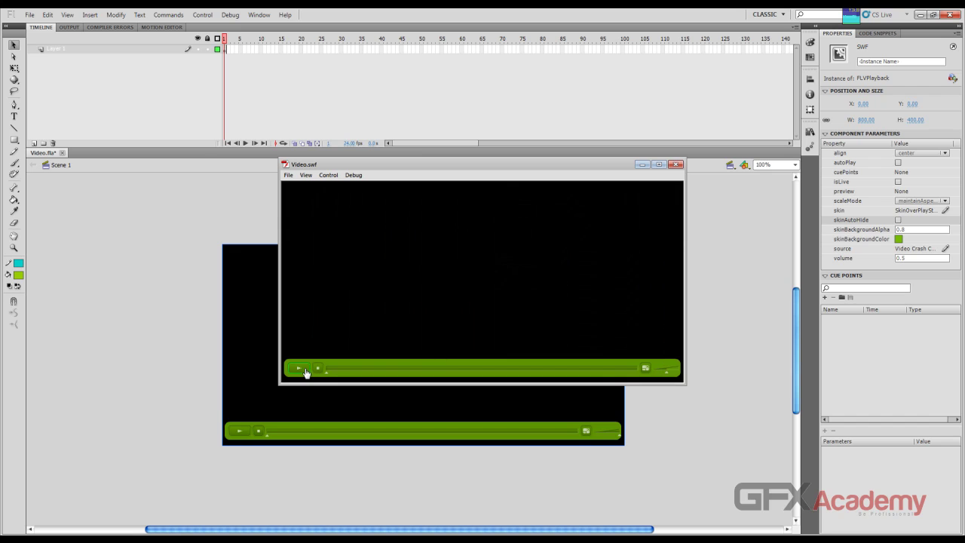
click(300, 368)
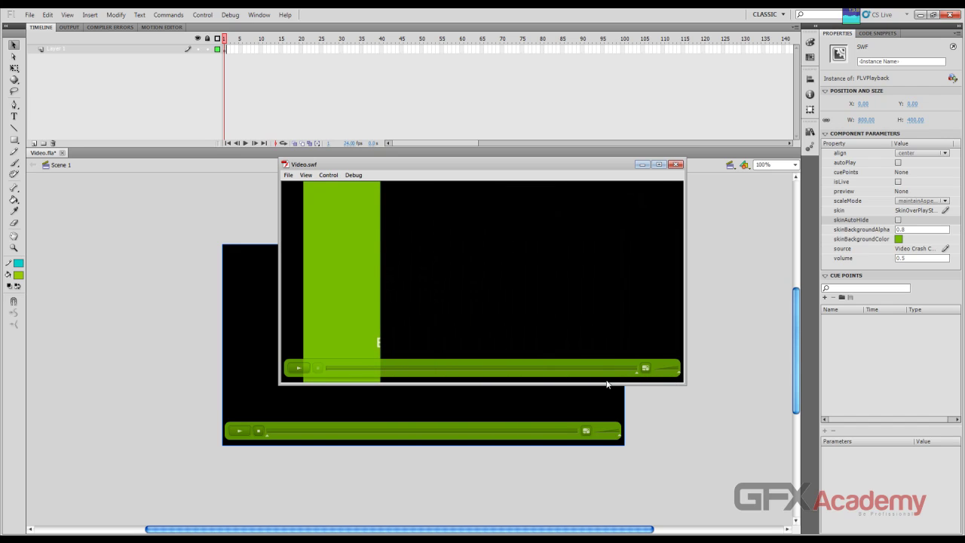
click(676, 165)
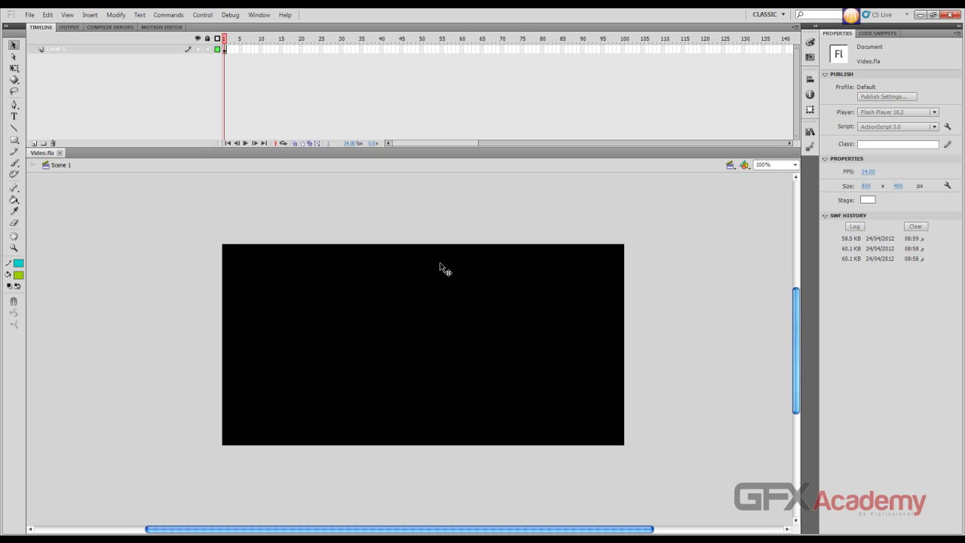
Step: Set the video player's skin to None
click(602, 320)
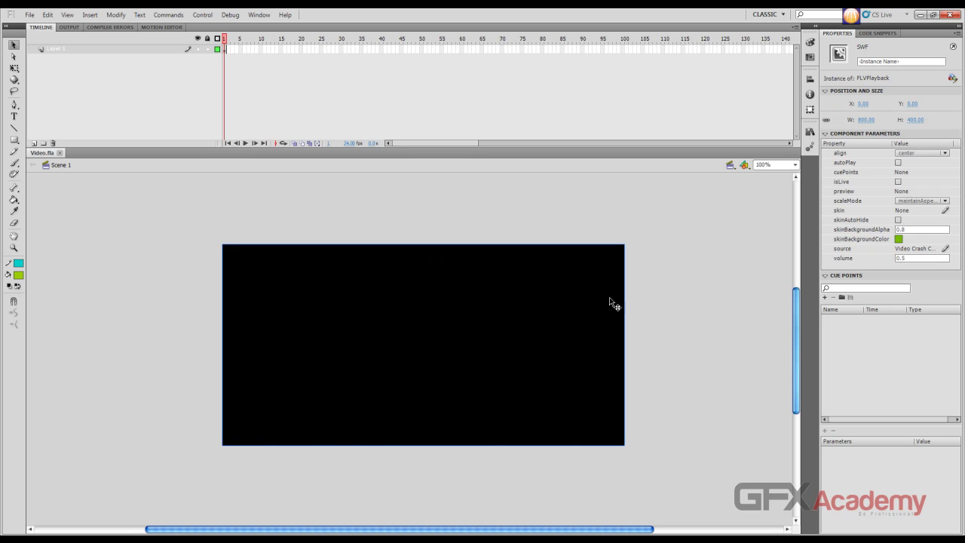
click(946, 211)
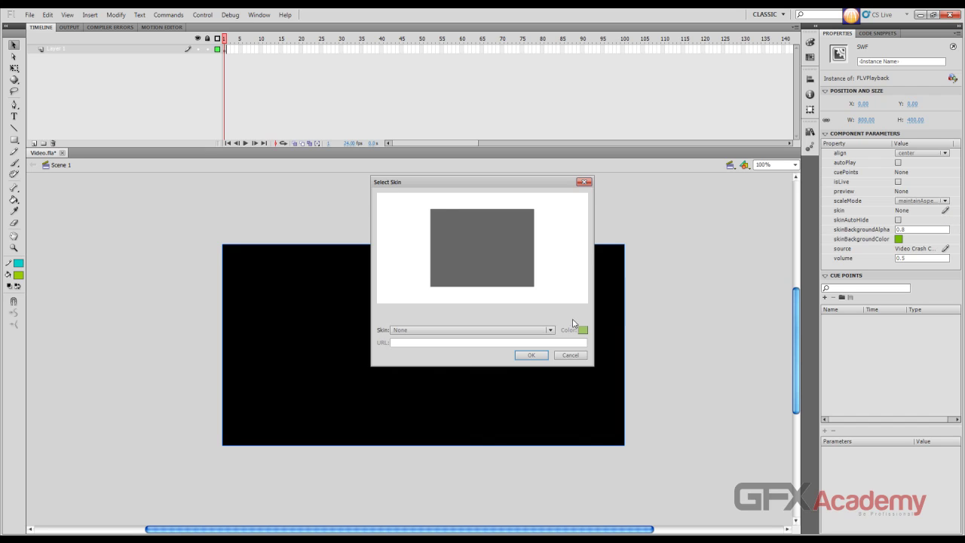
click(549, 330)
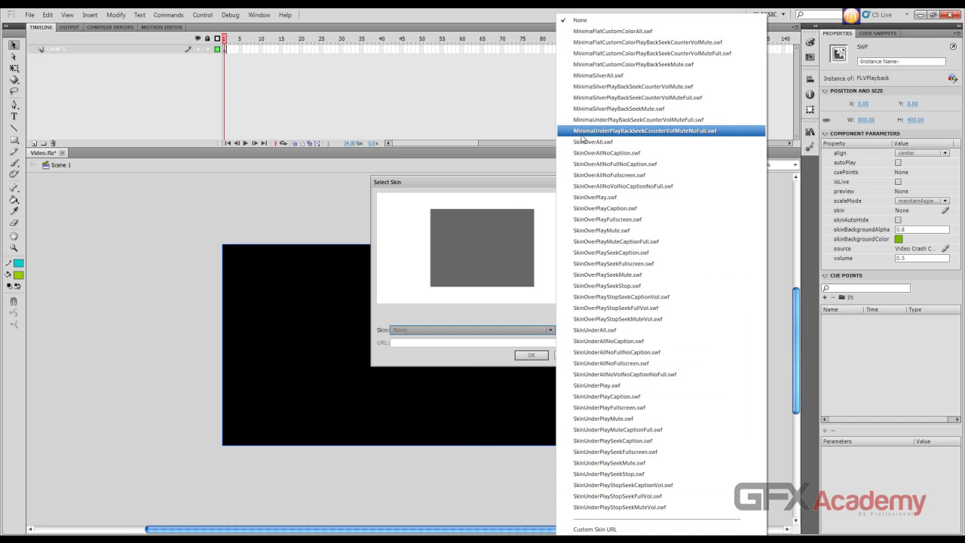
click(624, 22)
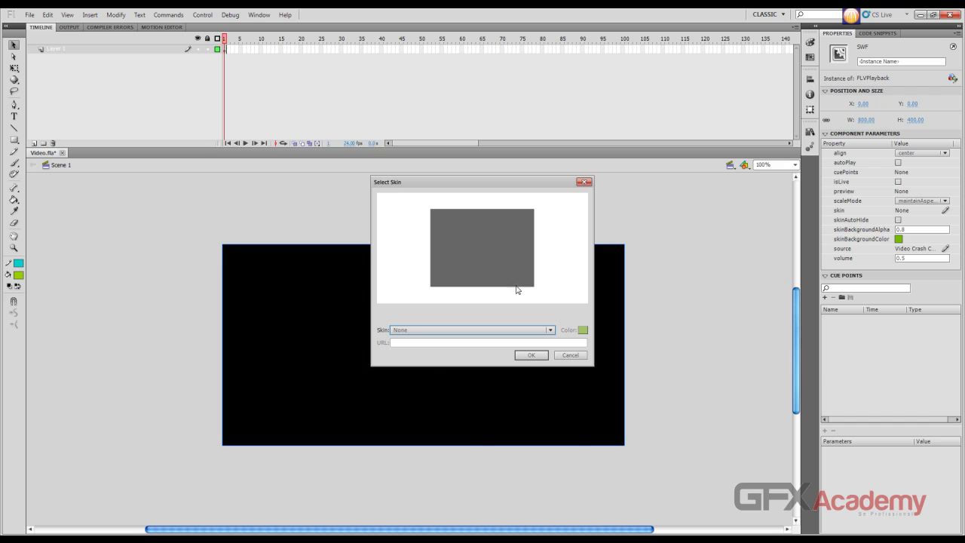
click(530, 355)
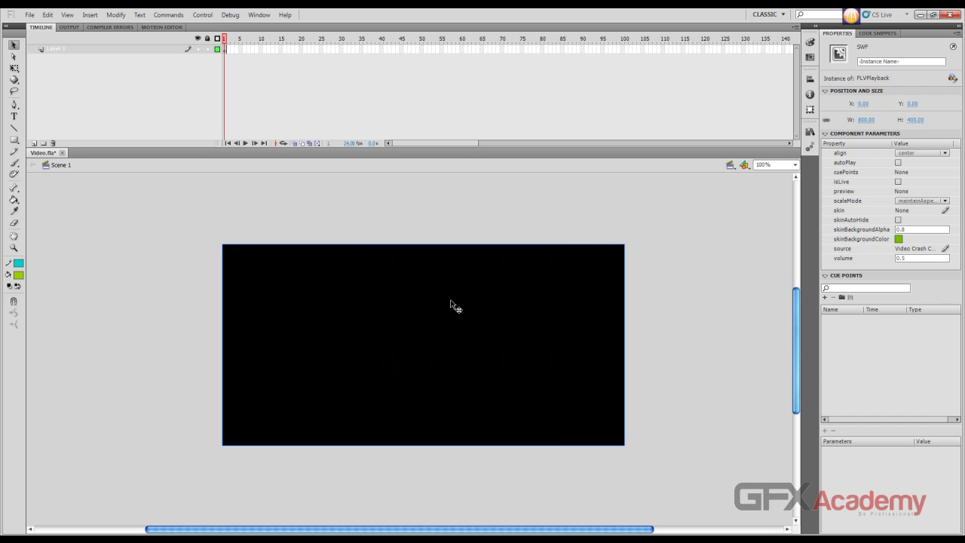
Step: Add a new layer above the existing one and rename the video's layer to video
click(614, 395)
click(34, 143)
double_click(86, 57)
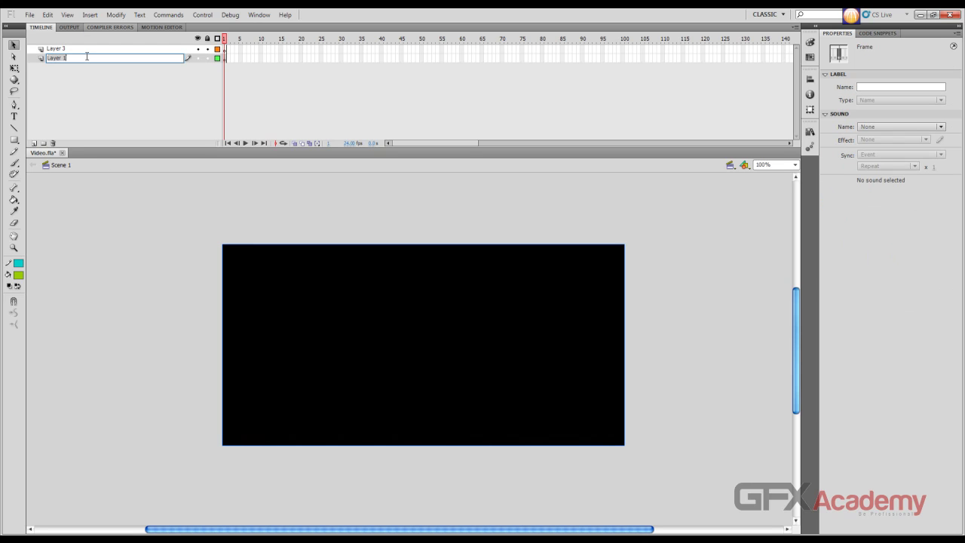
text(V)
key(Return)
Step: On the new layer, draw a green strokeless rectangle primitive about 783 × 31 px with 6 px rounded corners along the stage's upper edge
click(91, 49)
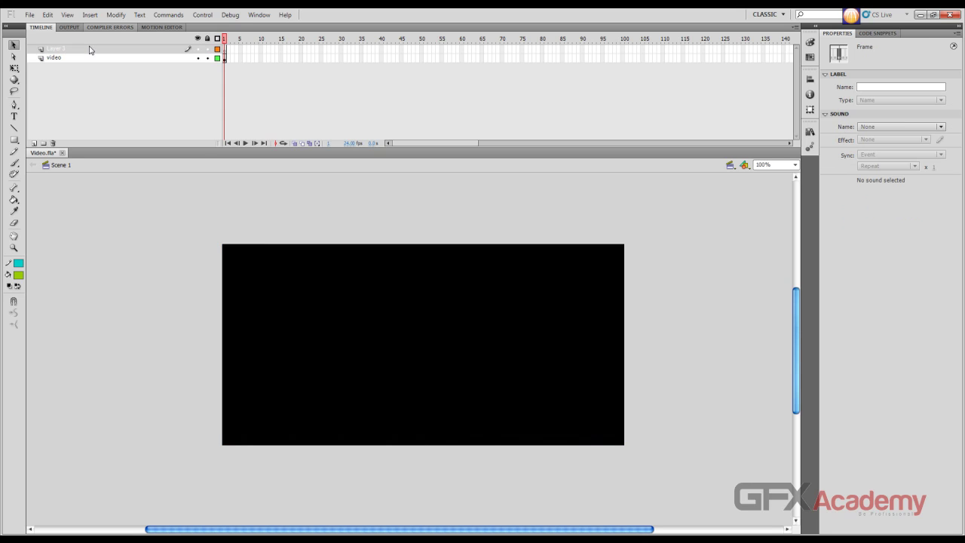
click(14, 140)
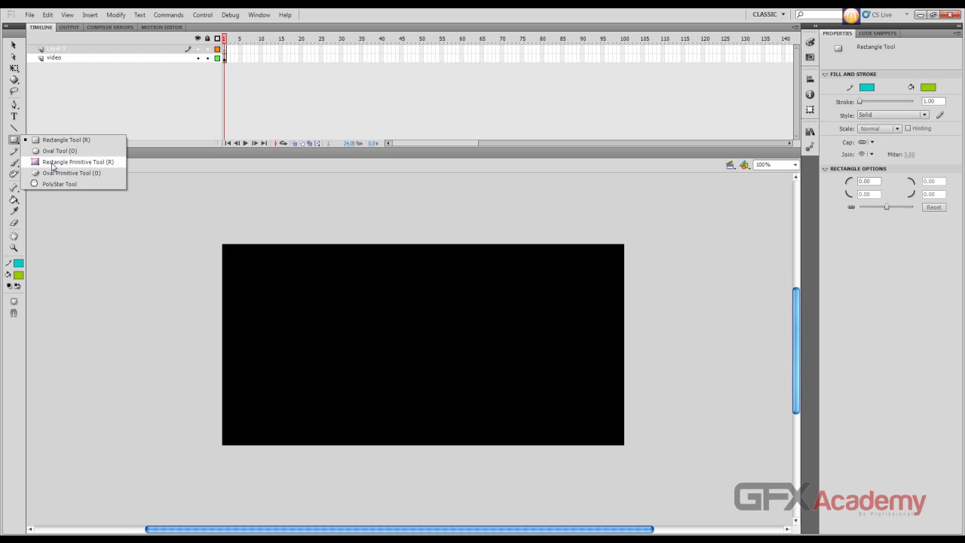
click(79, 162)
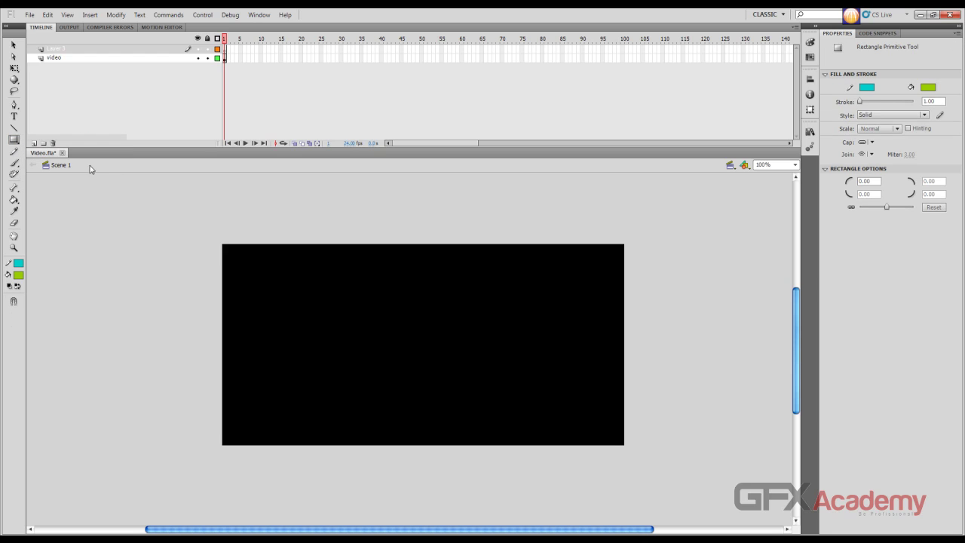
click(12, 263)
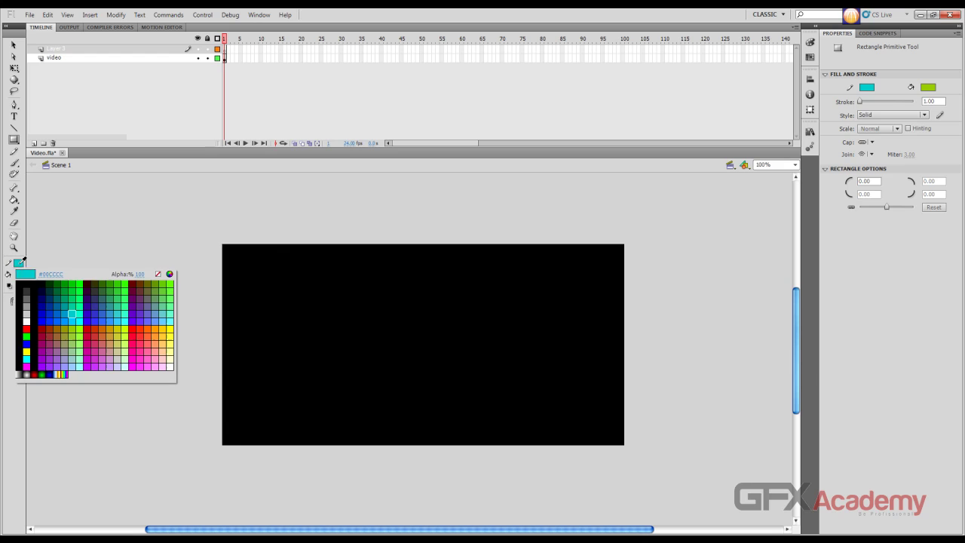
click(158, 275)
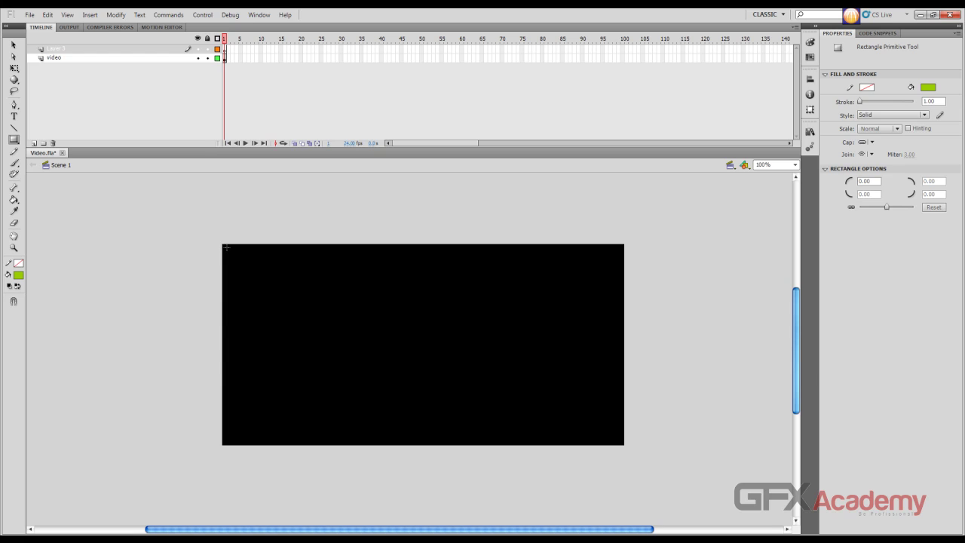
drag(225, 247, 618, 277)
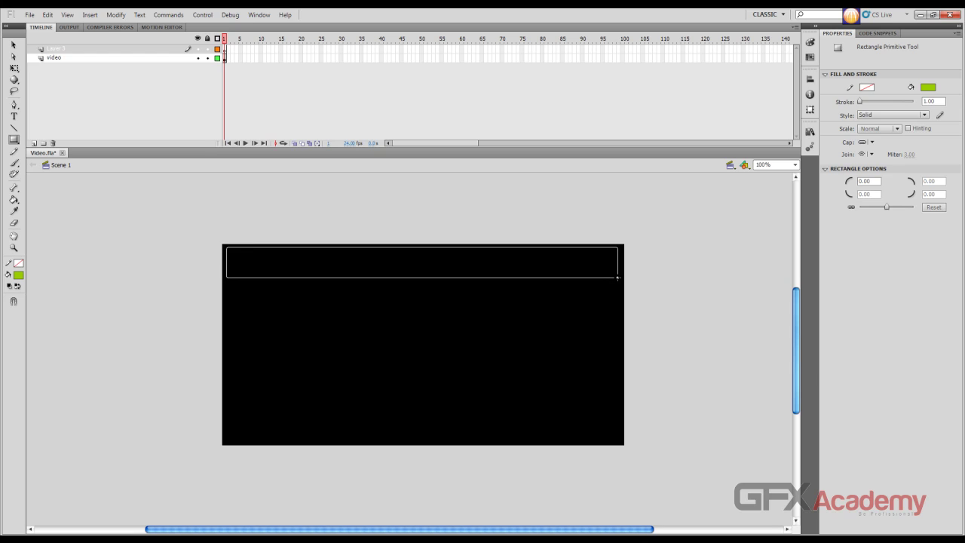
drag(618, 277, 619, 262)
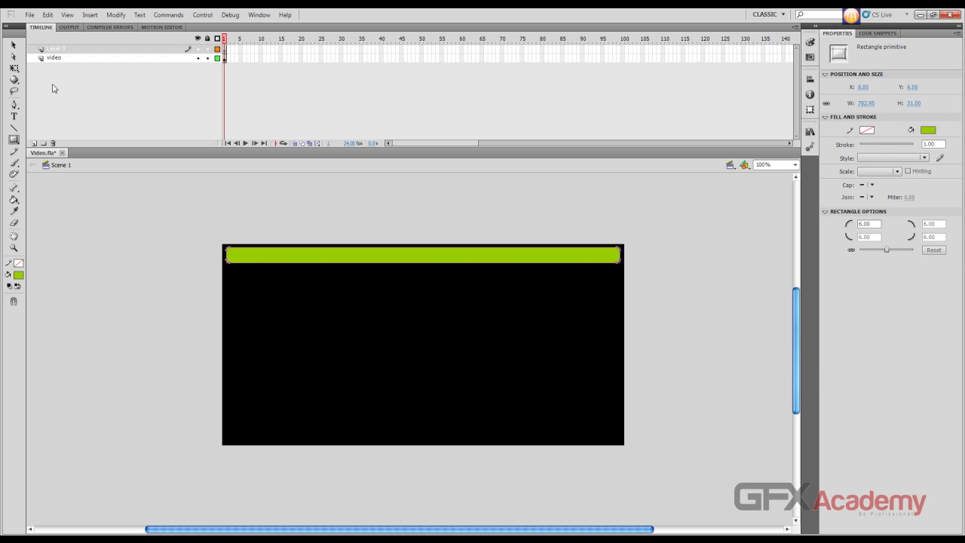
click(12, 46)
click(389, 282)
click(387, 260)
Step: Add another layer on top and make the green bar's fill partly transparent by lowering its alpha
click(35, 144)
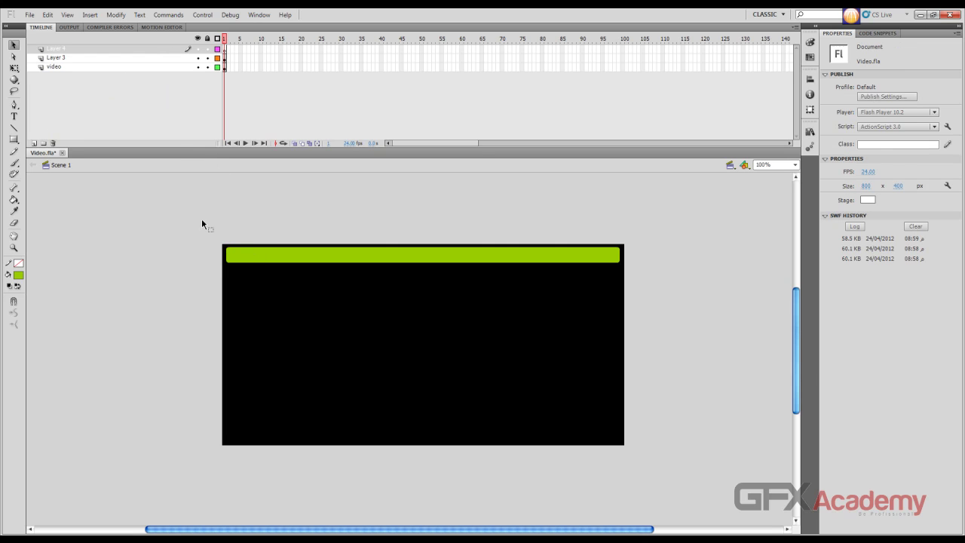
click(231, 254)
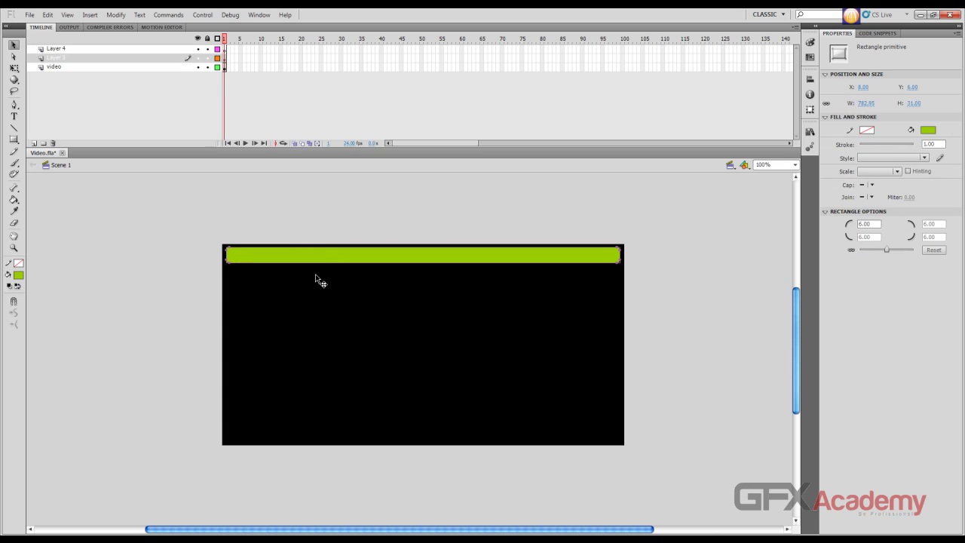
click(927, 129)
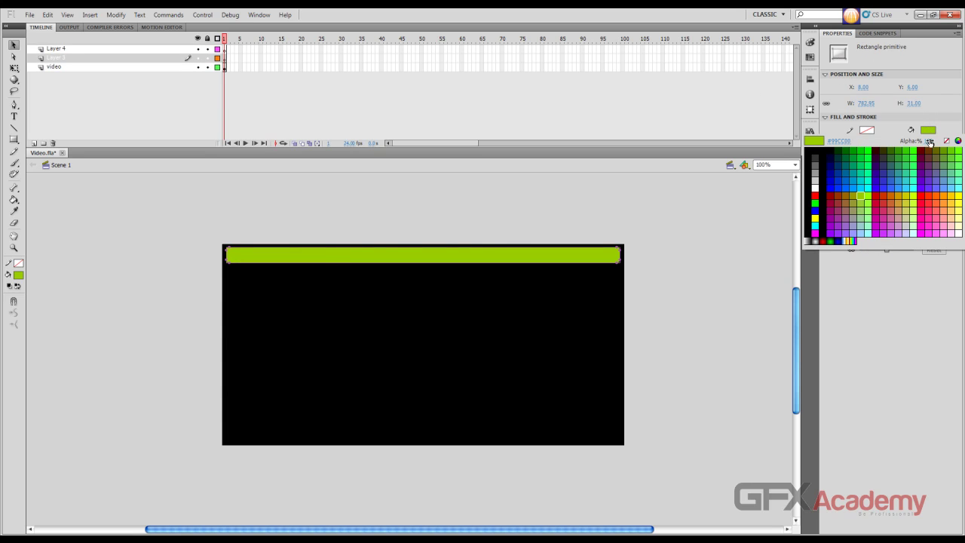
key(Return)
click(673, 226)
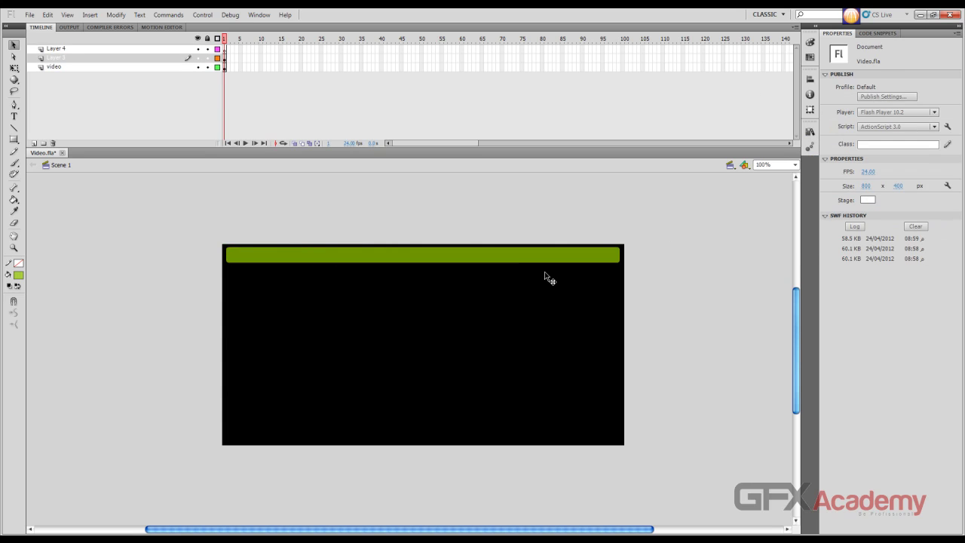
Step: Lock the video layer and the bar's layer, and rename the uppermost layer to controls
click(208, 67)
click(159, 51)
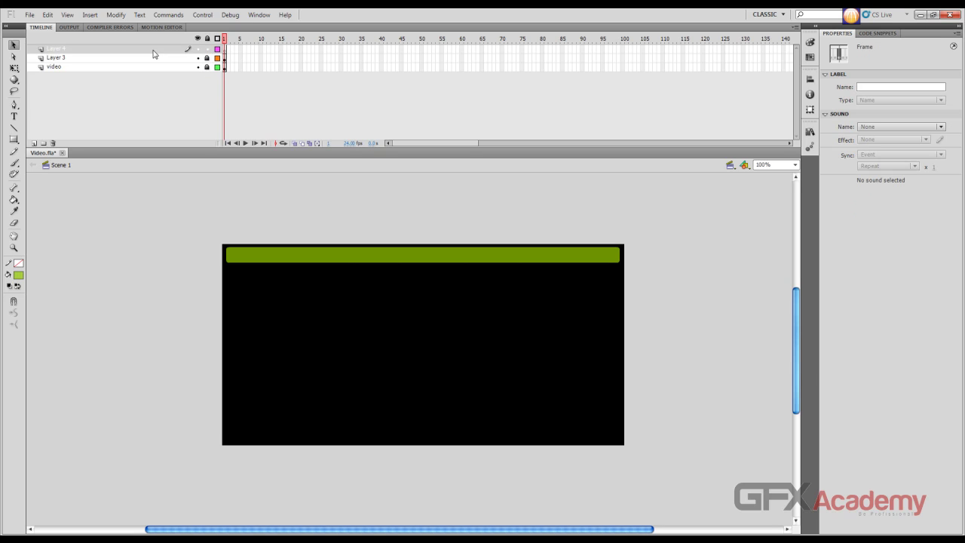
double_click(153, 50)
text(con)
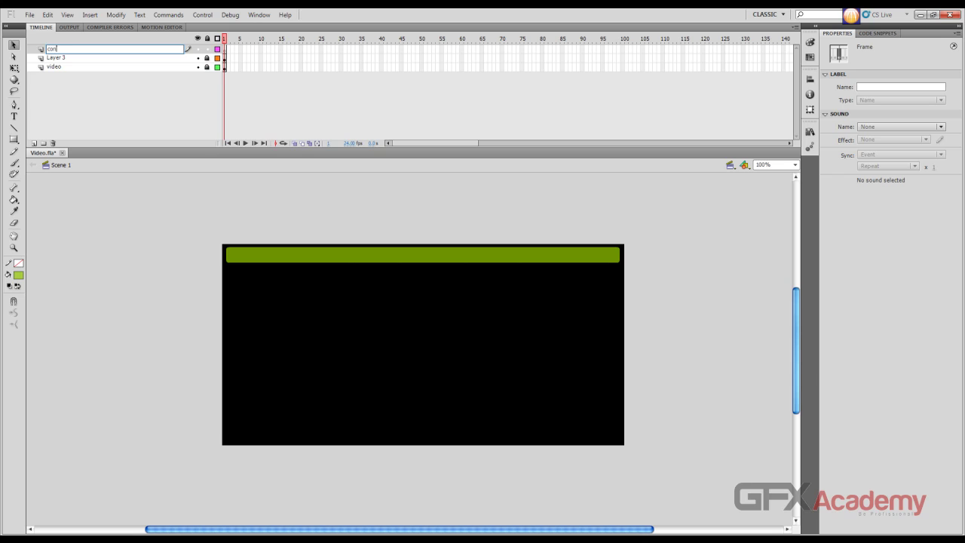
text(trols)
key(Return)
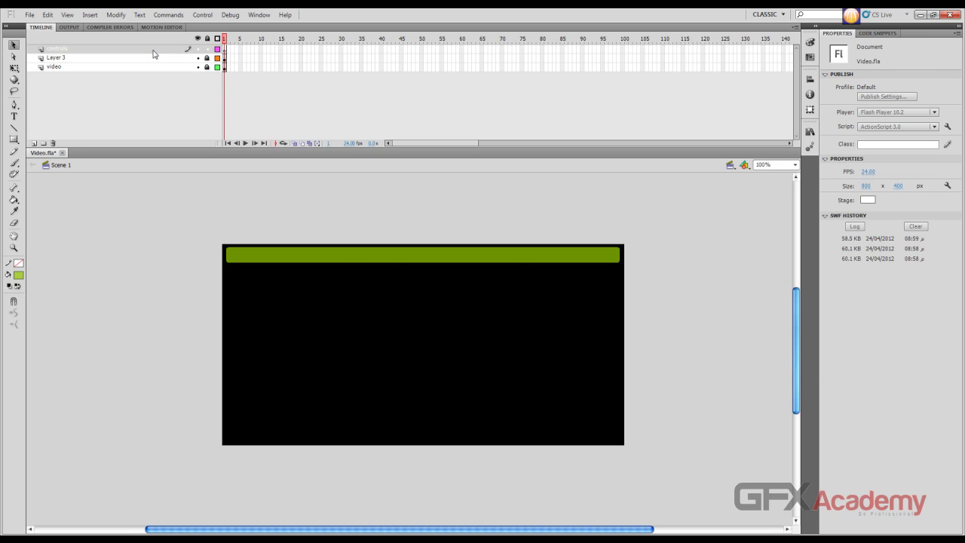
Step: Rename the green bar's layer to ctr bg
double_click(153, 58)
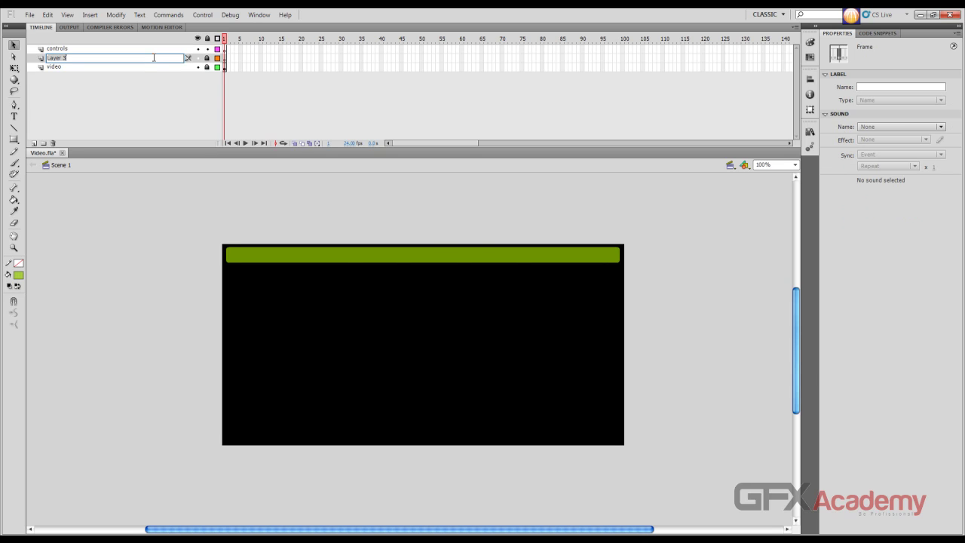
text(ctr bg)
key(Return)
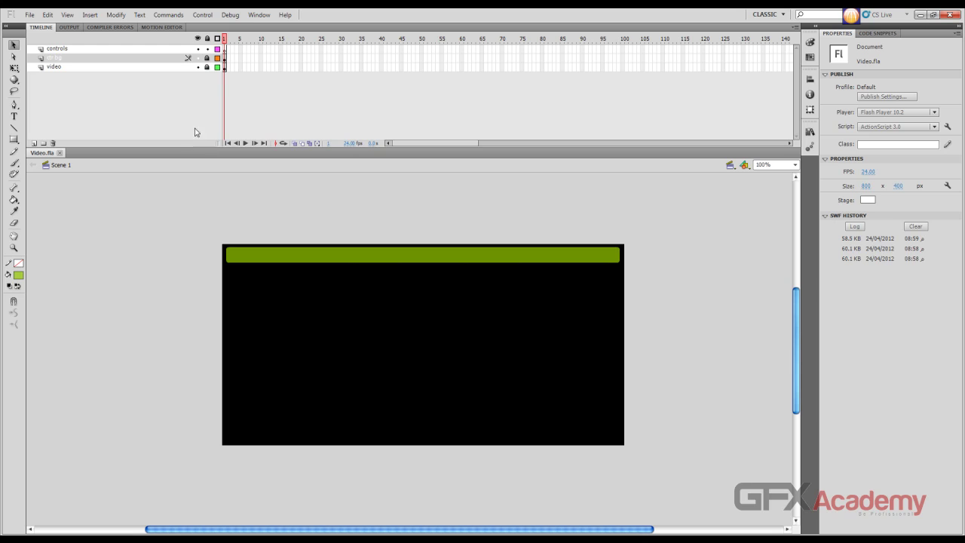
Step: With the controls layer active, open the Components panel beside the stage and collapse its User Interface group to reach the Video components
click(176, 49)
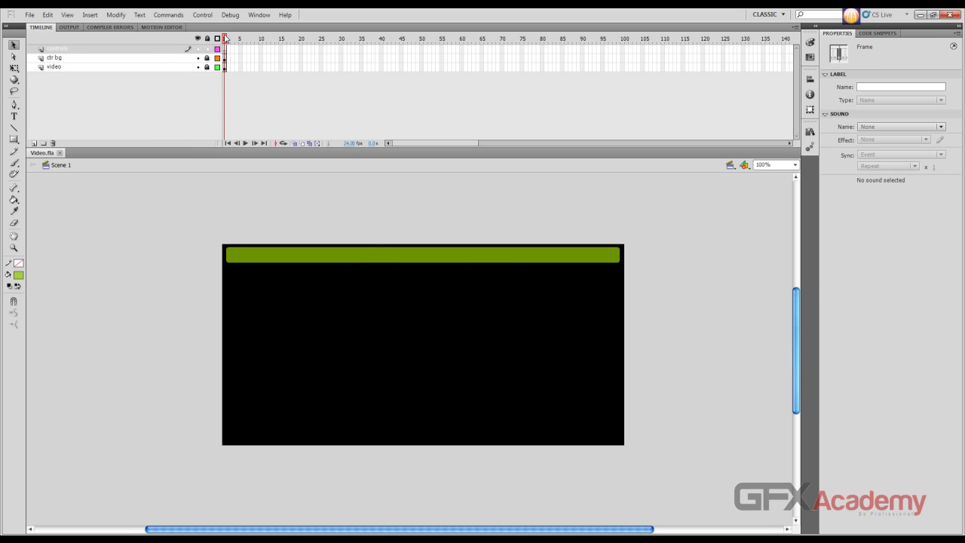
click(258, 15)
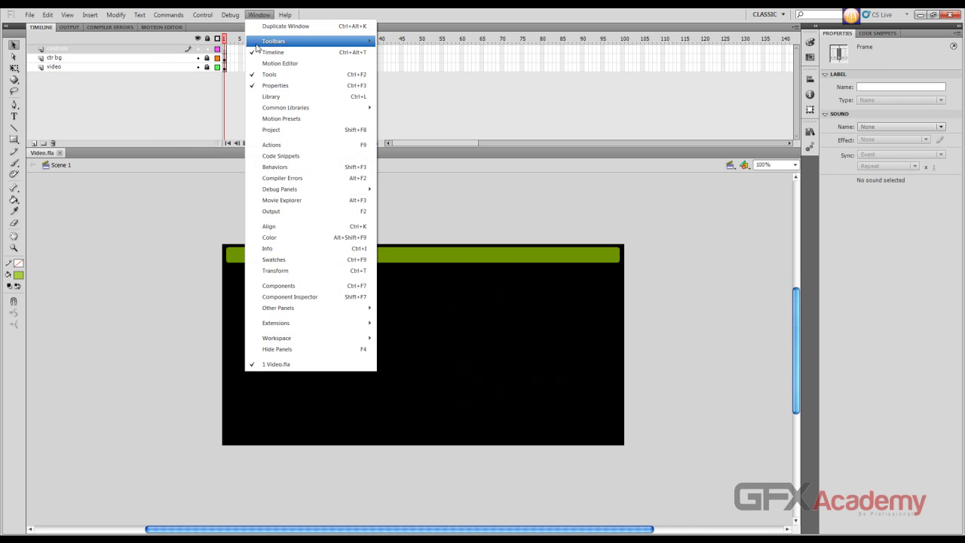
click(313, 290)
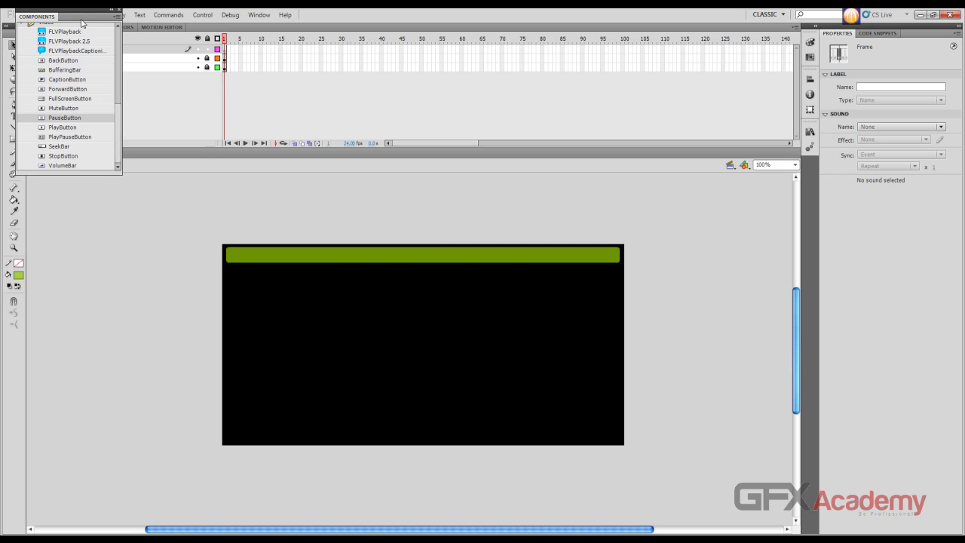
drag(79, 13, 712, 201)
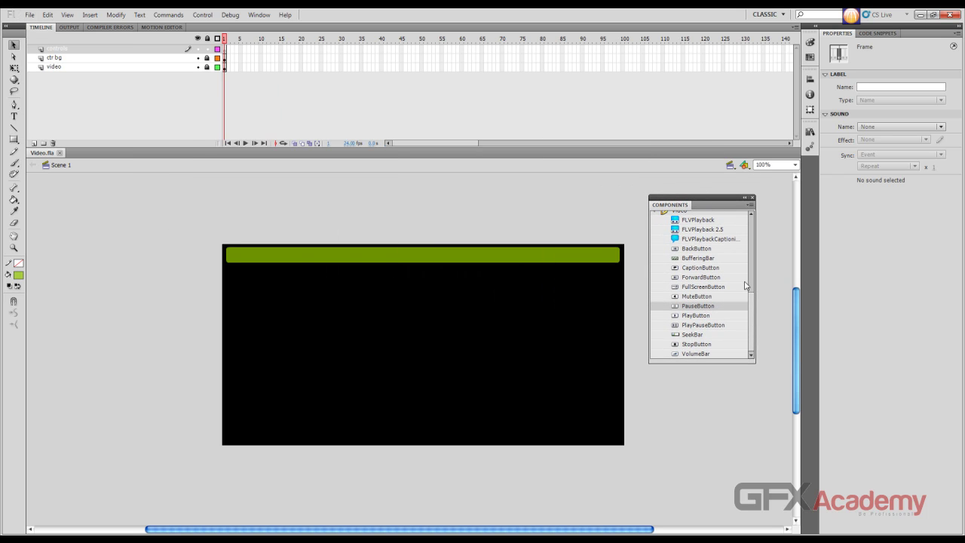
scroll(753, 303, up, 6)
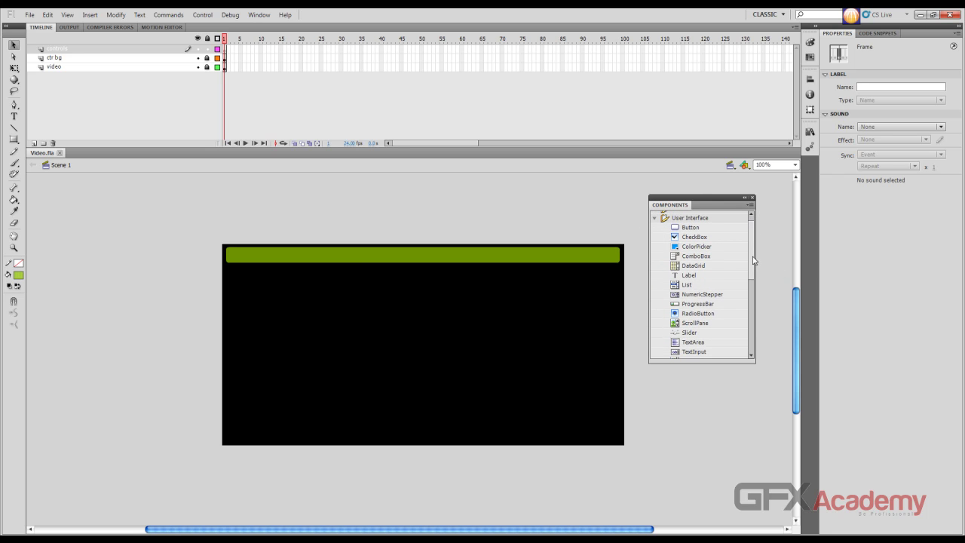
scroll(753, 263, down, 5)
scroll(753, 236, up, 7)
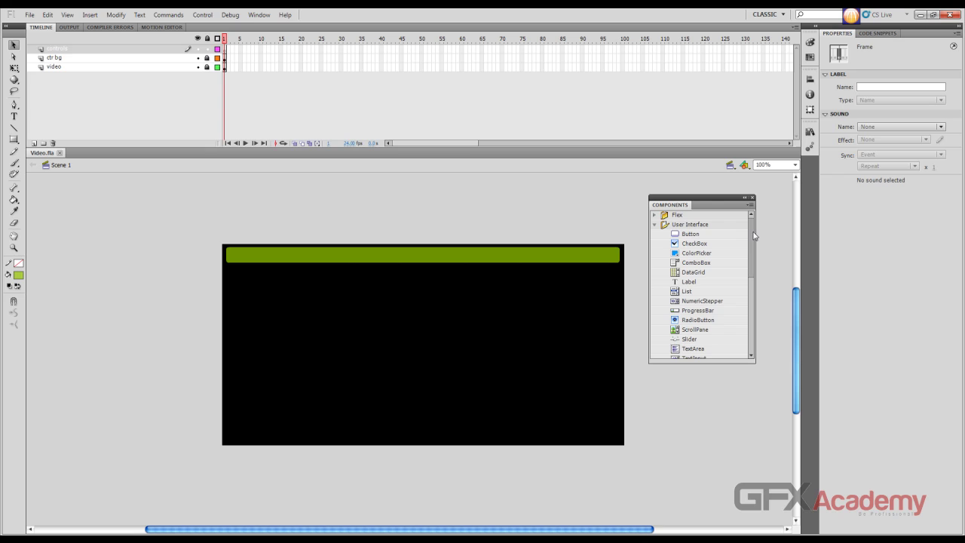
click(655, 215)
click(655, 215)
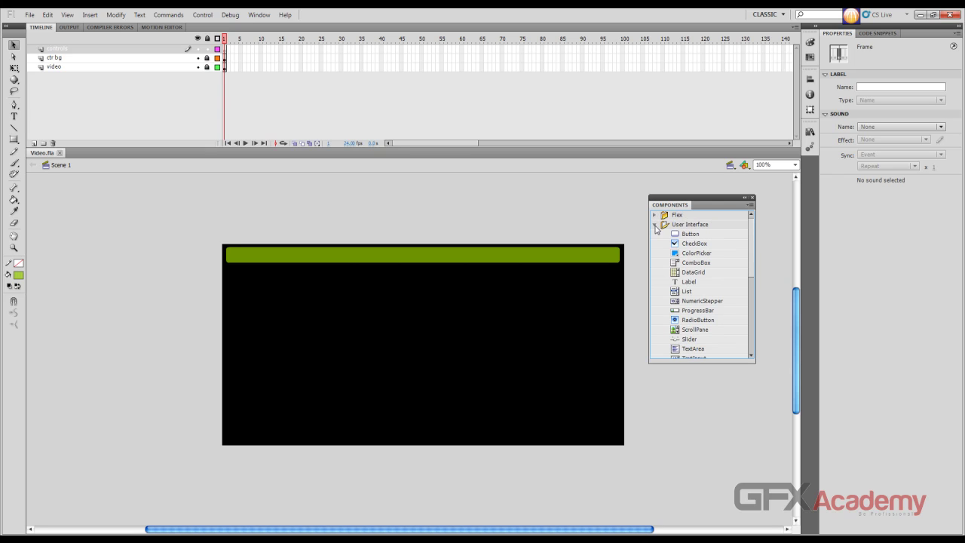
click(655, 224)
click(655, 234)
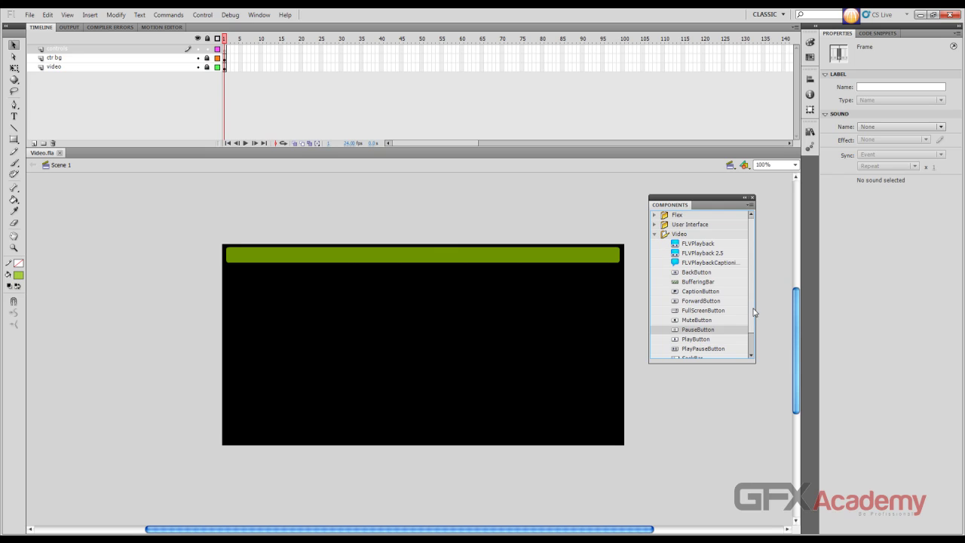
scroll(753, 337, down, 2)
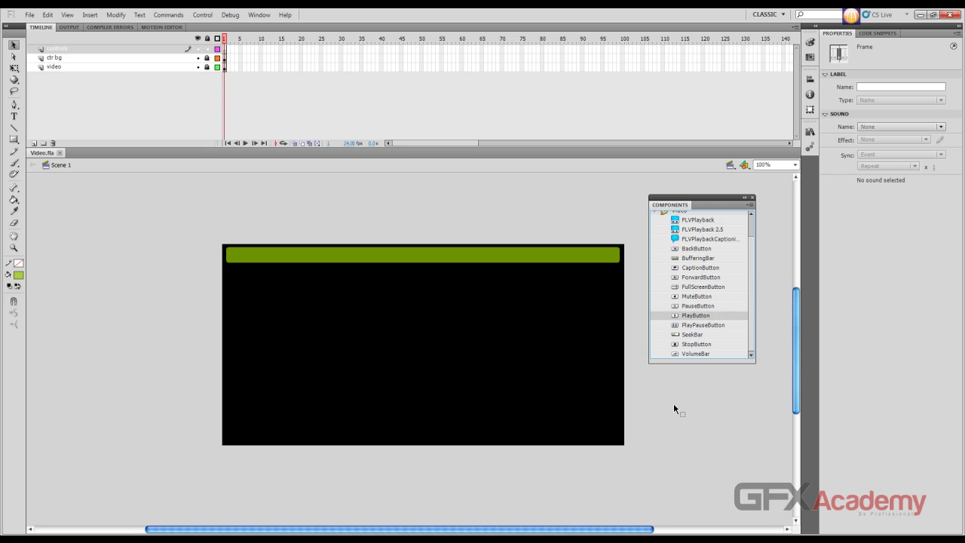
Step: Place a PlayPauseButton component near the green bar's left end, replacing a trial PlayButton
drag(679, 320, 358, 259)
drag(238, 260, 238, 260)
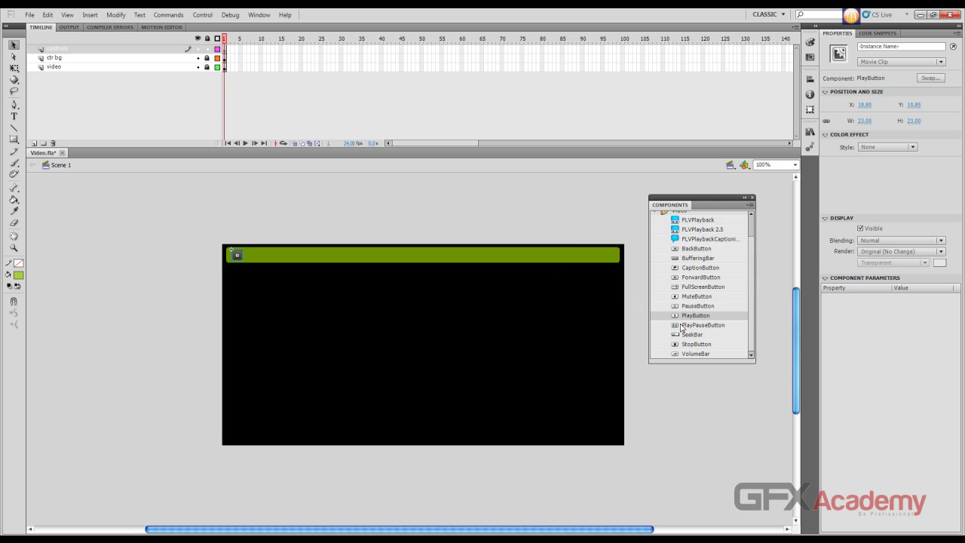
drag(678, 329, 241, 259)
key(Delete)
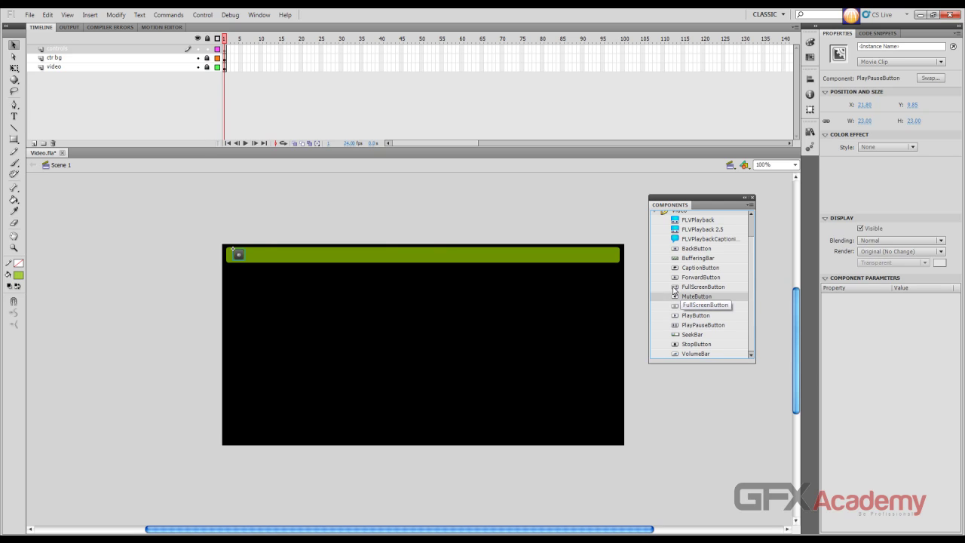
Step: Add FullScreenButton, ForwardButton, BackButton, VolumeBar and BufferingBar components along the green bar
drag(682, 287, 332, 247)
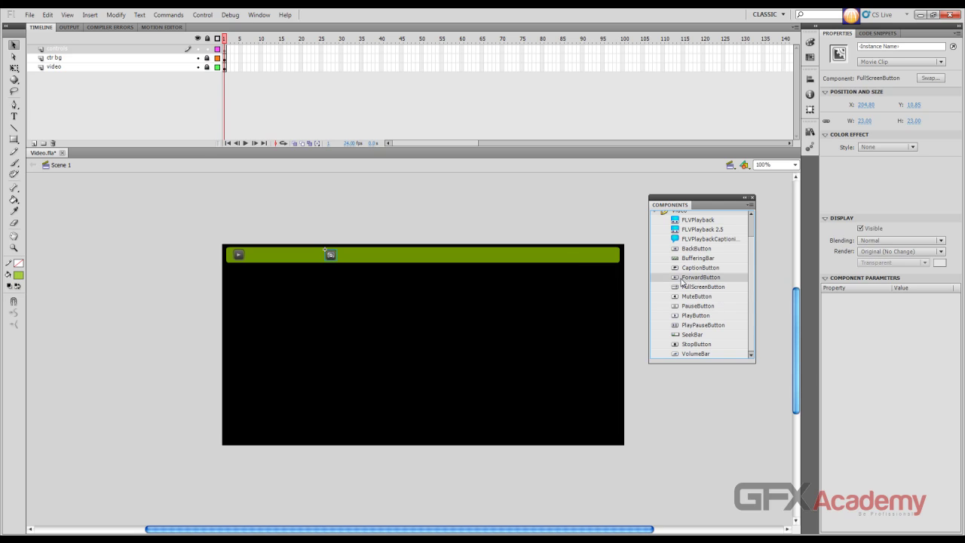
drag(681, 281, 306, 255)
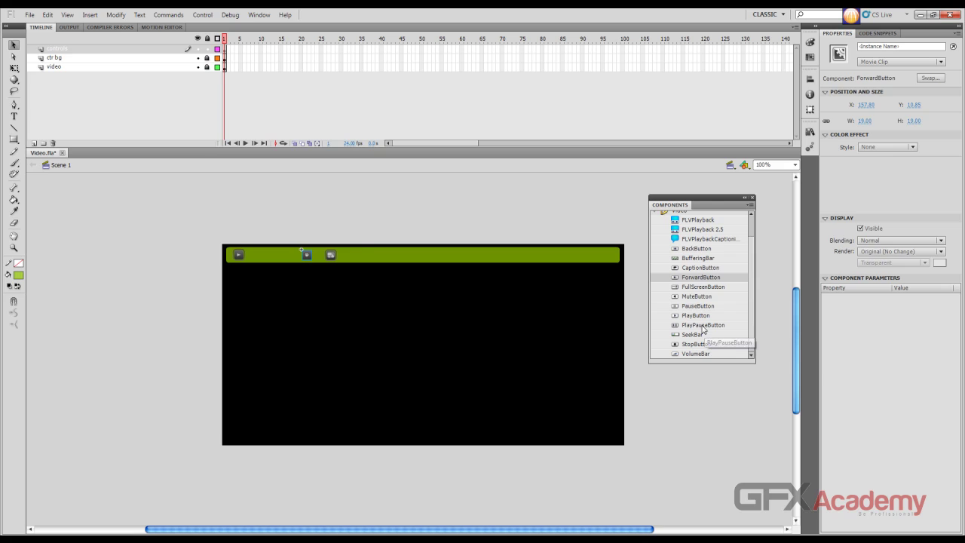
click(691, 251)
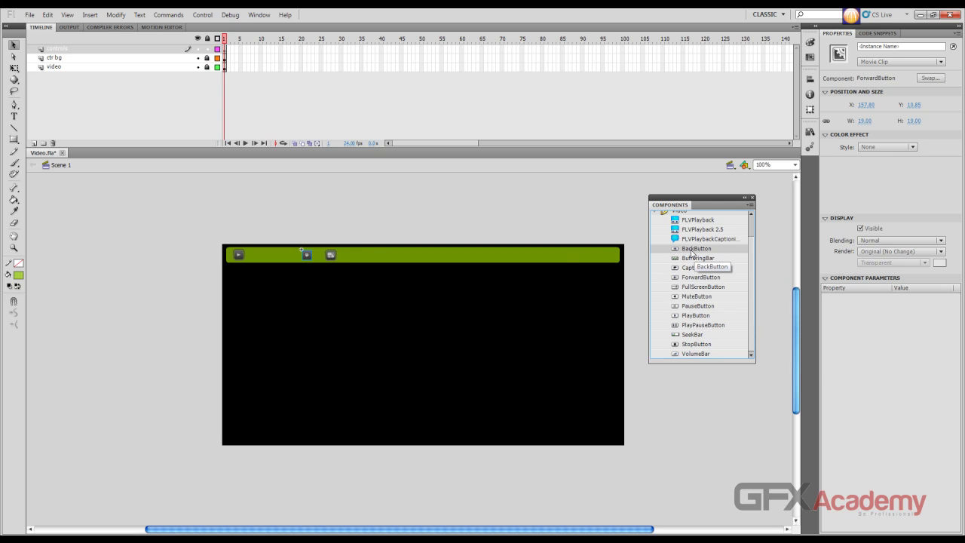
drag(351, 259, 287, 256)
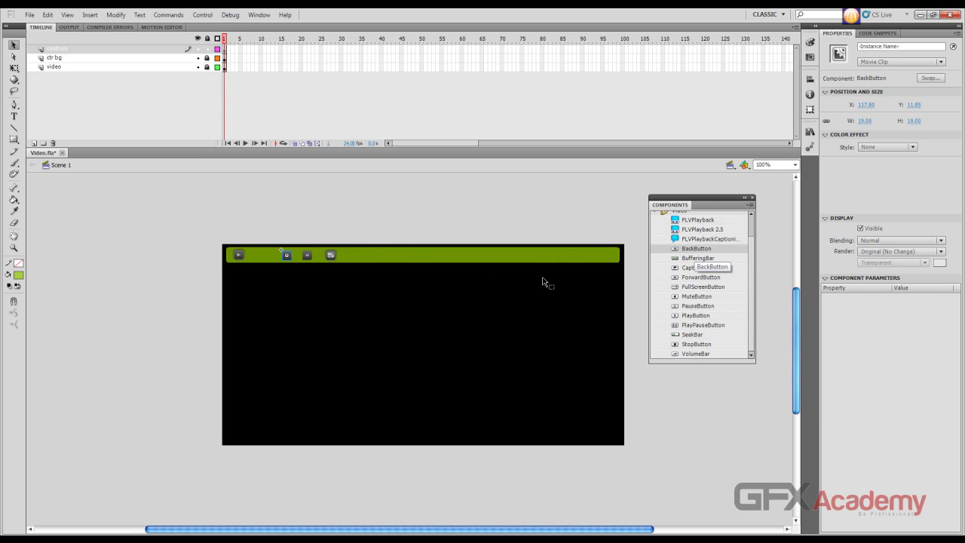
drag(690, 355, 364, 259)
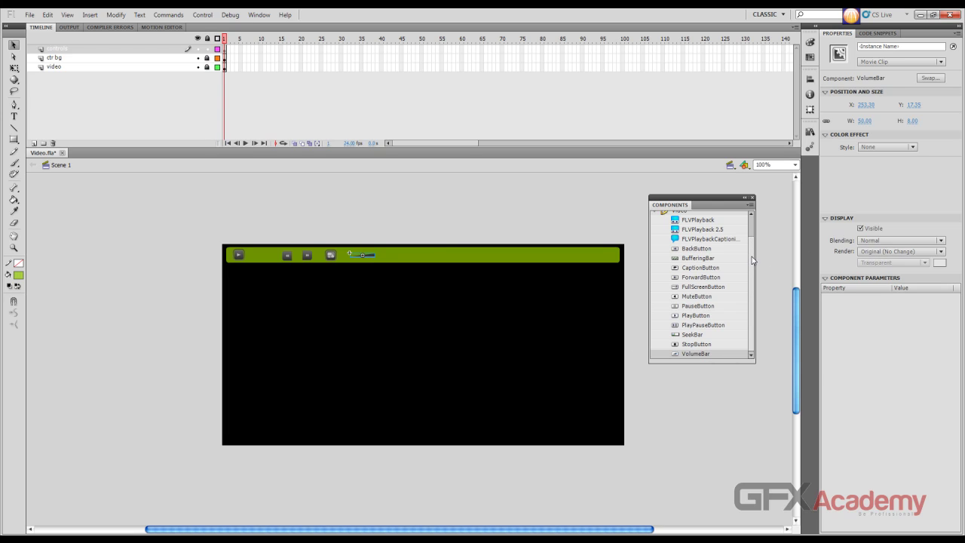
drag(708, 261, 427, 261)
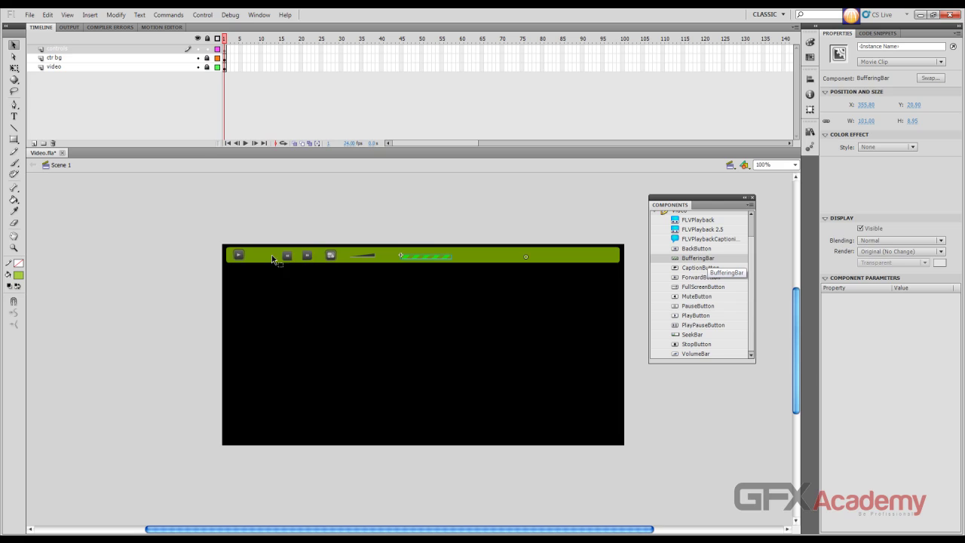
Step: Arrange the back, play/pause and forward buttons side by side in that order at the green bar's left end
mouse_move(245, 254)
mouse_down()
mouse_move(264, 256)
mouse_move(237, 258)
mouse_up()
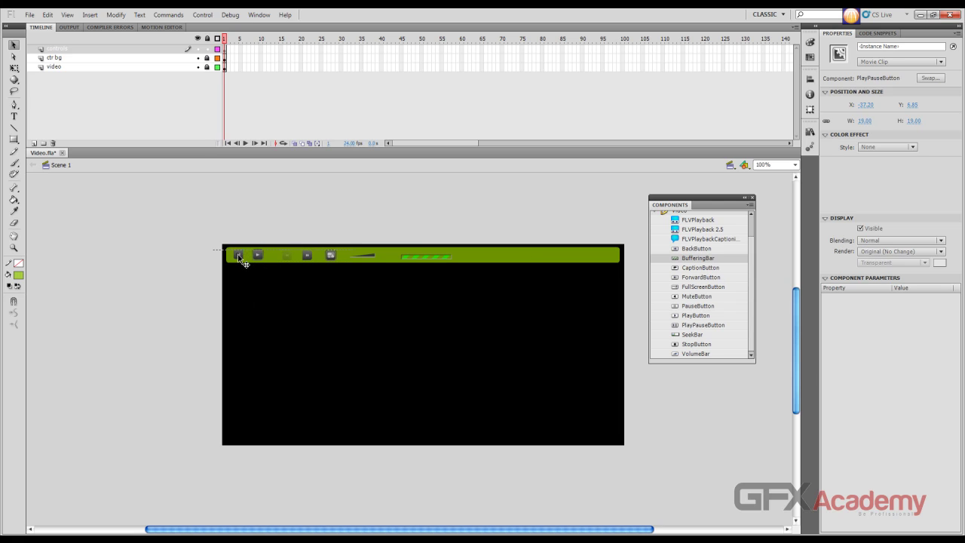
click(257, 257)
drag(307, 256, 274, 256)
click(329, 272)
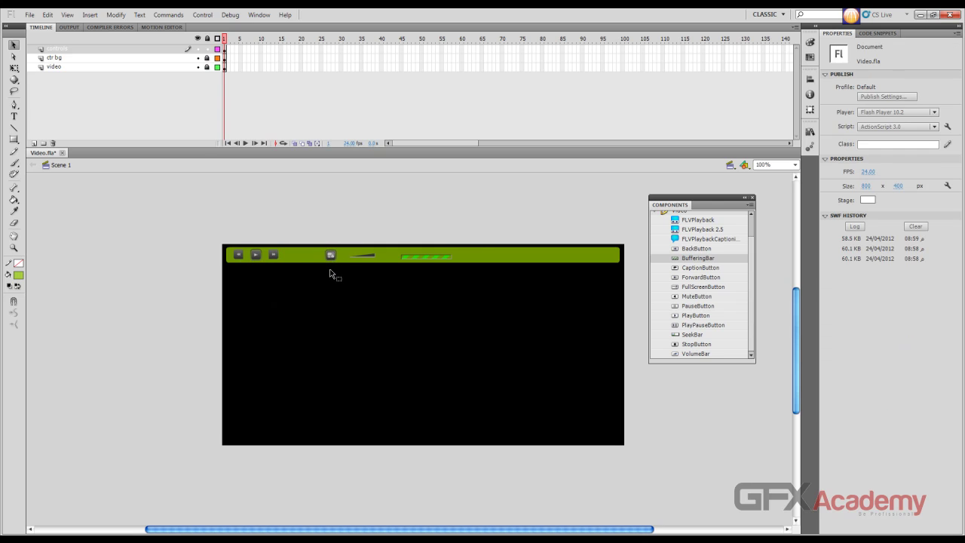
Step: Position the volume bar just after the forward button and the full-screen button at the green bar's right end
click(332, 257)
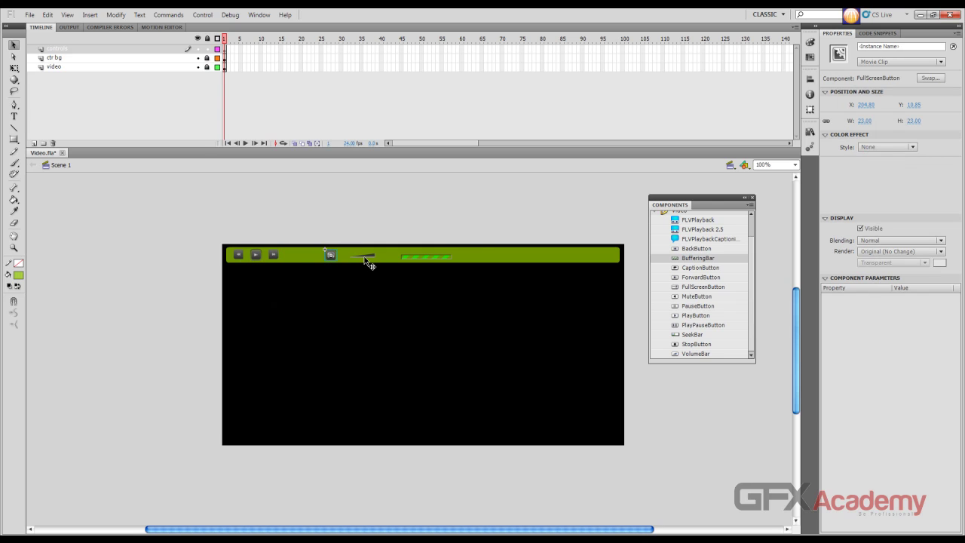
drag(373, 259, 307, 259)
click(330, 257)
drag(332, 259, 610, 261)
Step: Center the buffering bar horizontally on the stage
click(416, 260)
drag(420, 259, 407, 261)
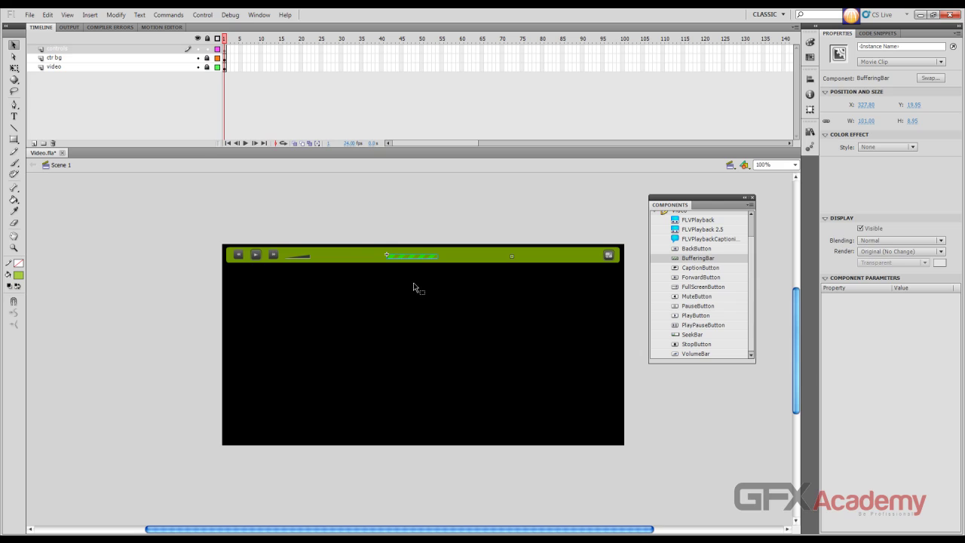
click(809, 78)
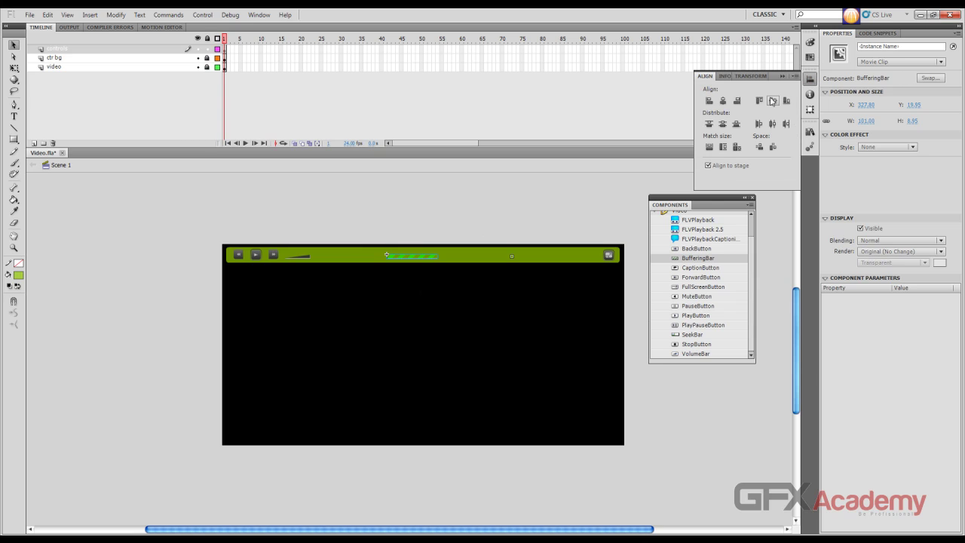
click(723, 100)
click(782, 76)
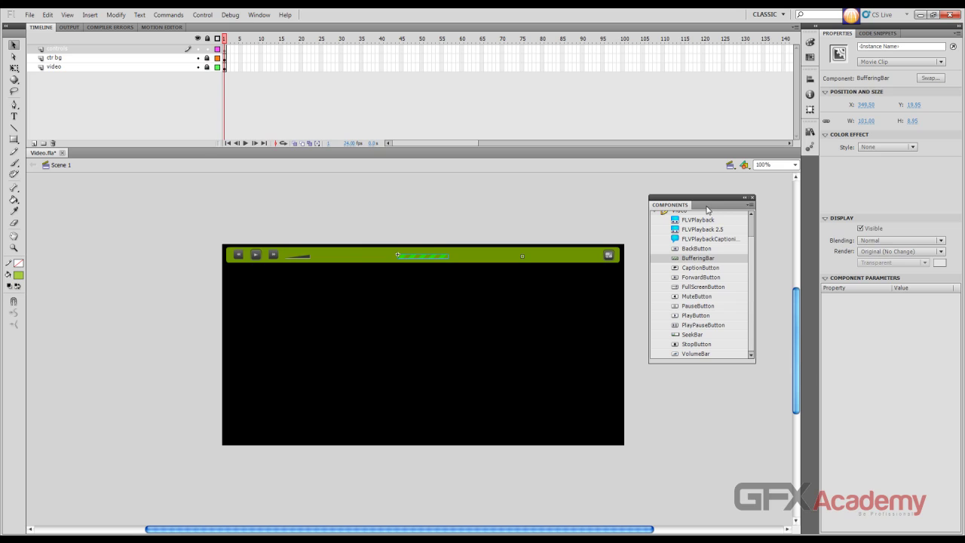
Step: Dock the Components panel with the collapsed panels and save the document
drag(678, 208, 811, 166)
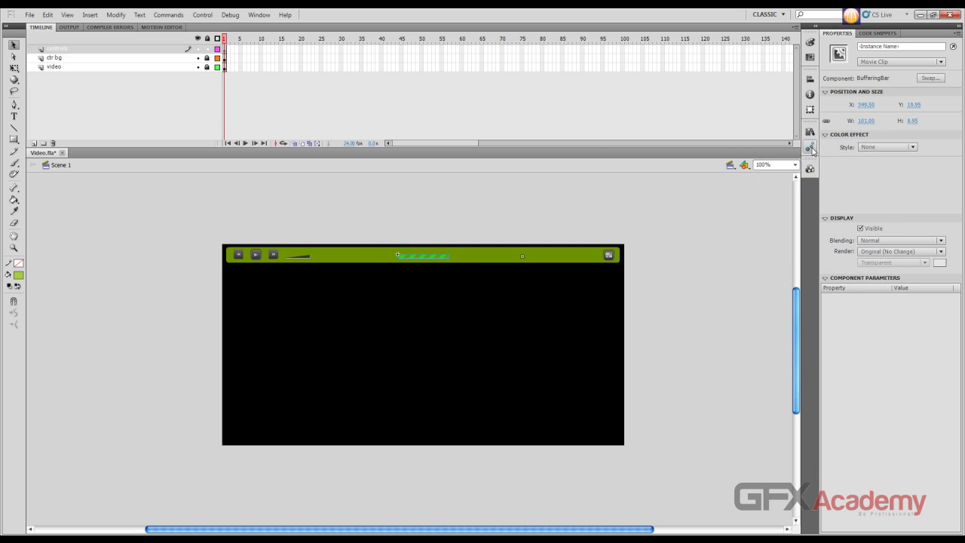
click(810, 148)
click(480, 217)
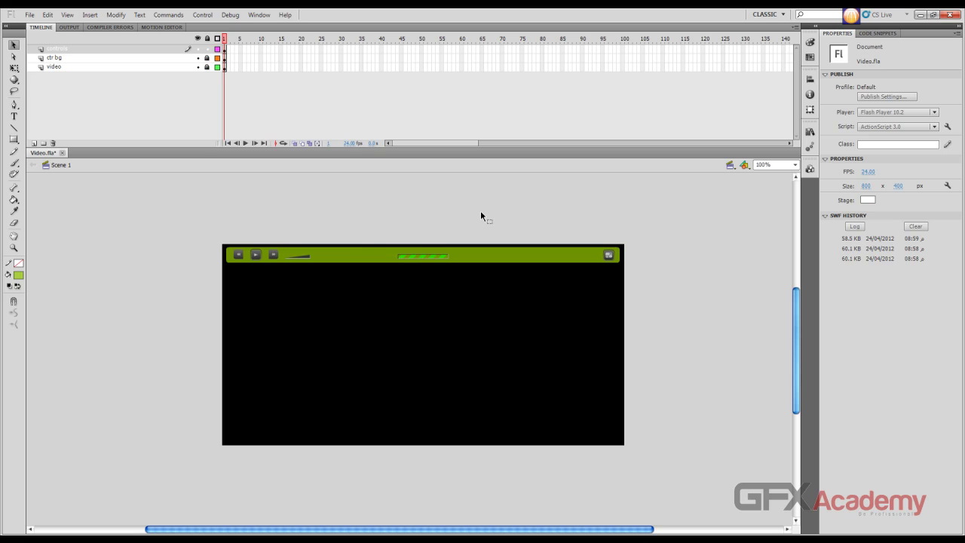
key(ctrl+s)
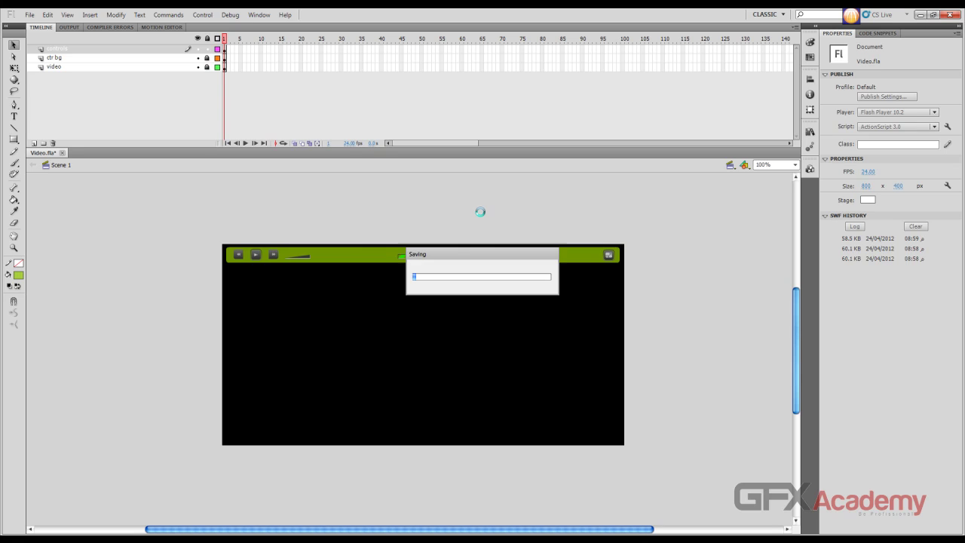
Step: Test the movie, play the video with its play/pause control, and close the preview
key(ctrl+Return)
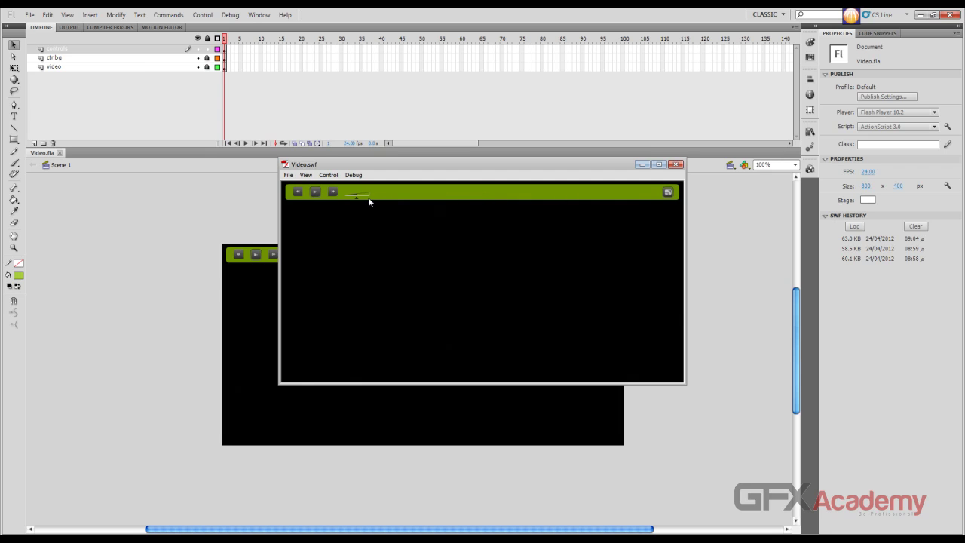
click(315, 192)
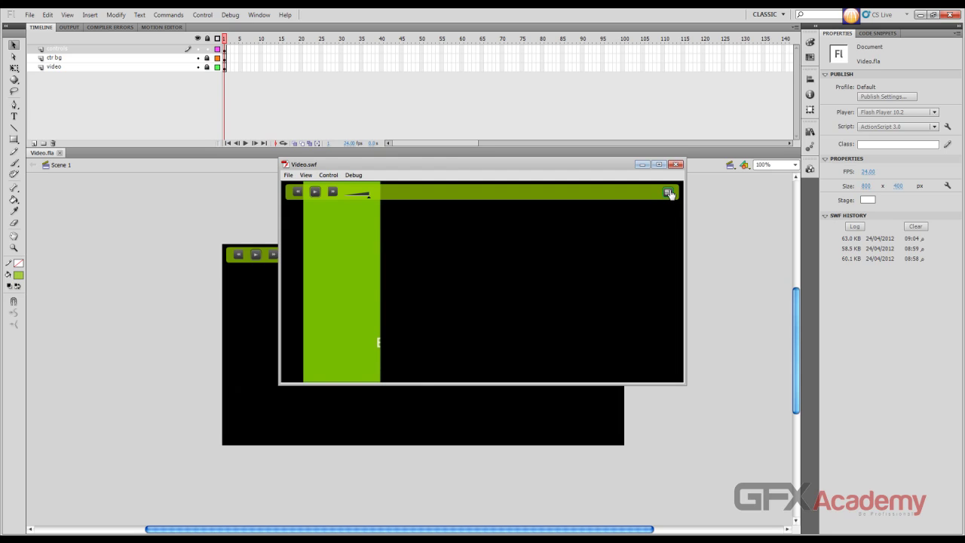
click(678, 165)
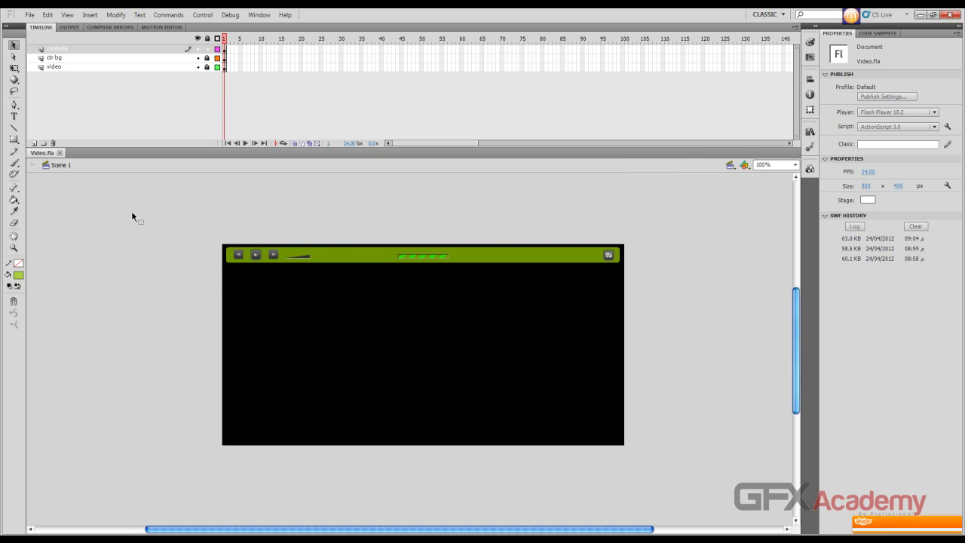
Step: Set the HTML wrapper's output file to Video.html in the Work Files folder and publish the movie
click(29, 14)
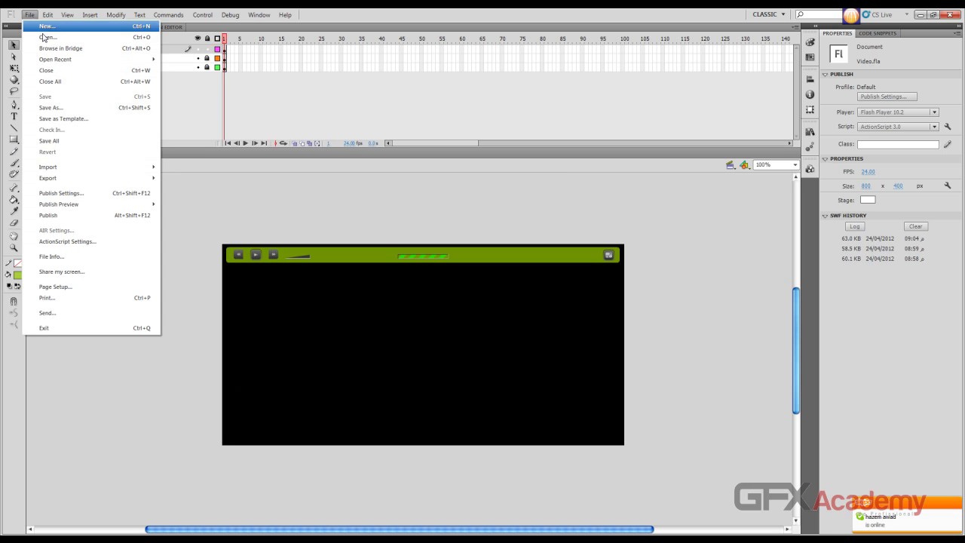
click(102, 197)
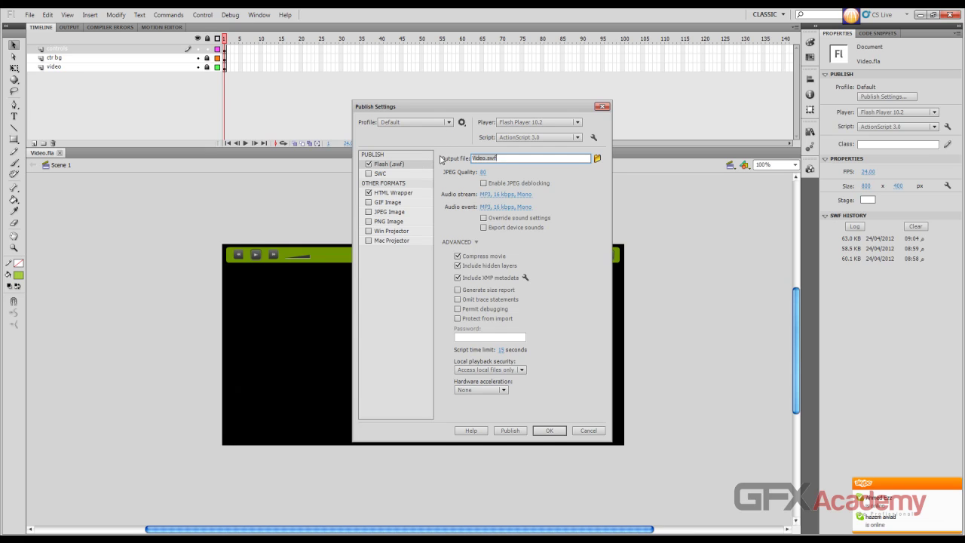
click(409, 194)
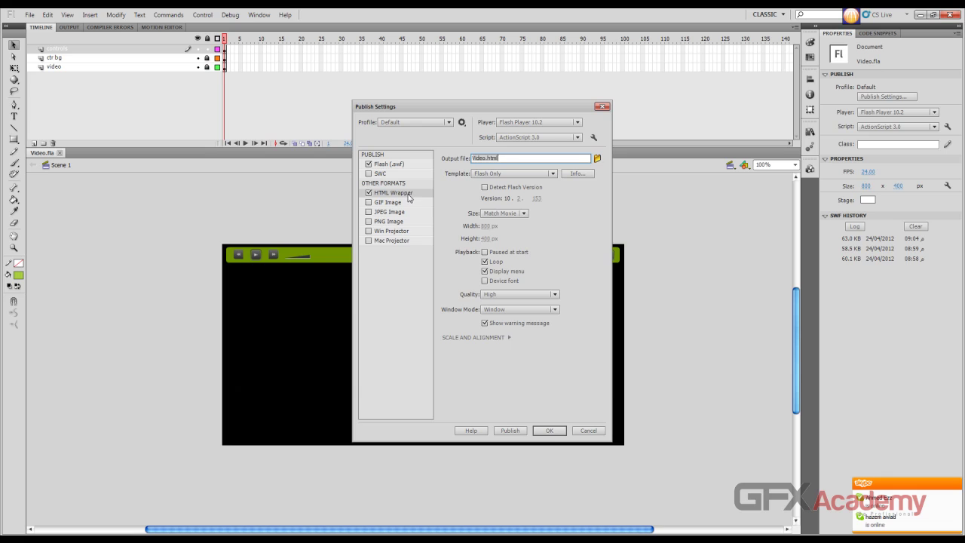
click(531, 175)
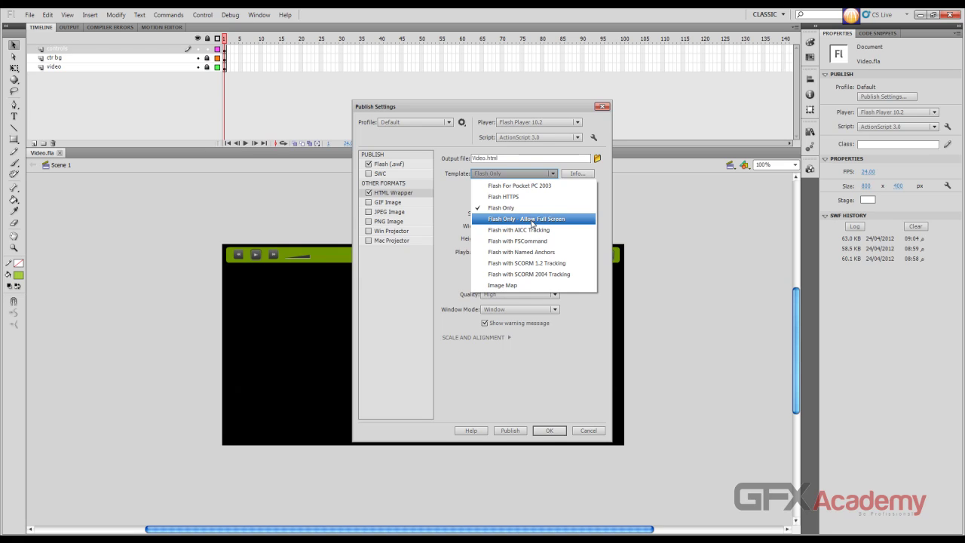
click(594, 222)
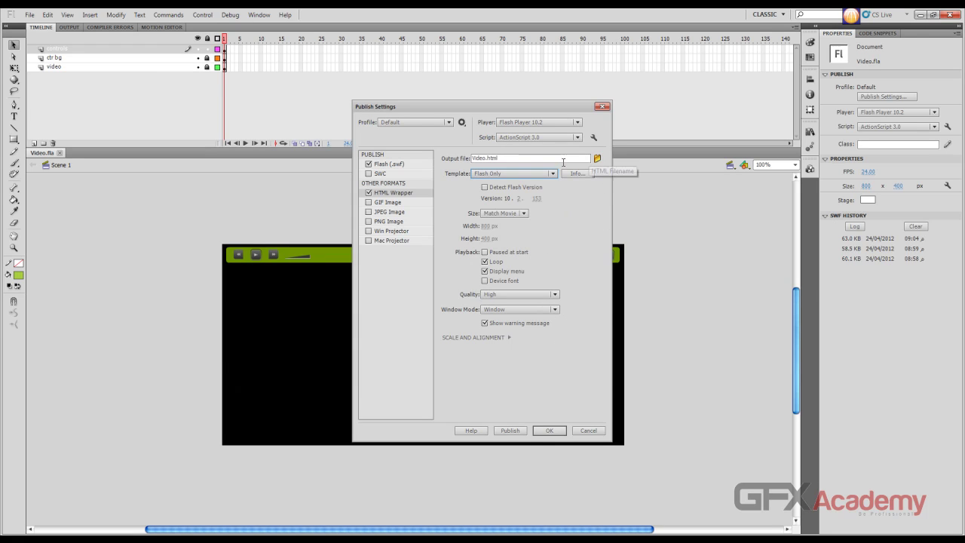
click(597, 158)
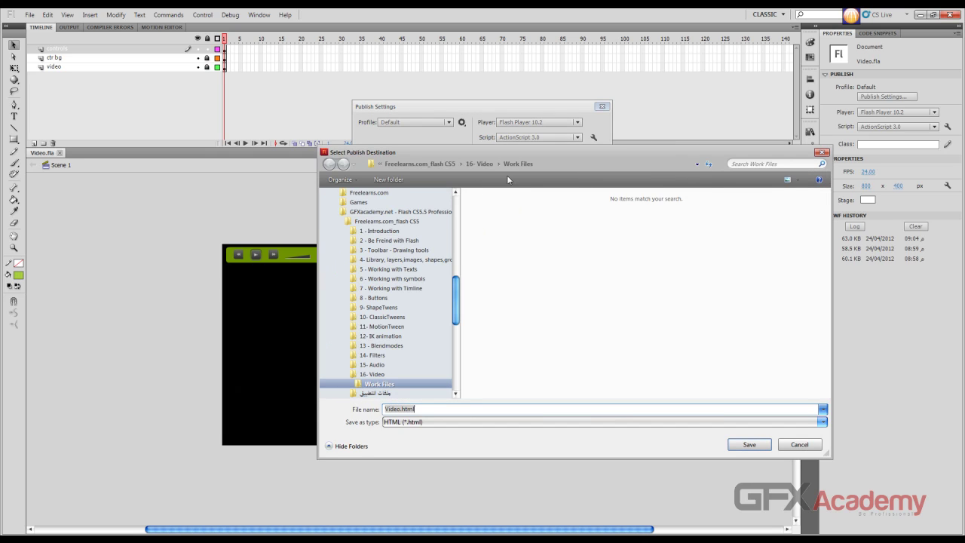
click(730, 442)
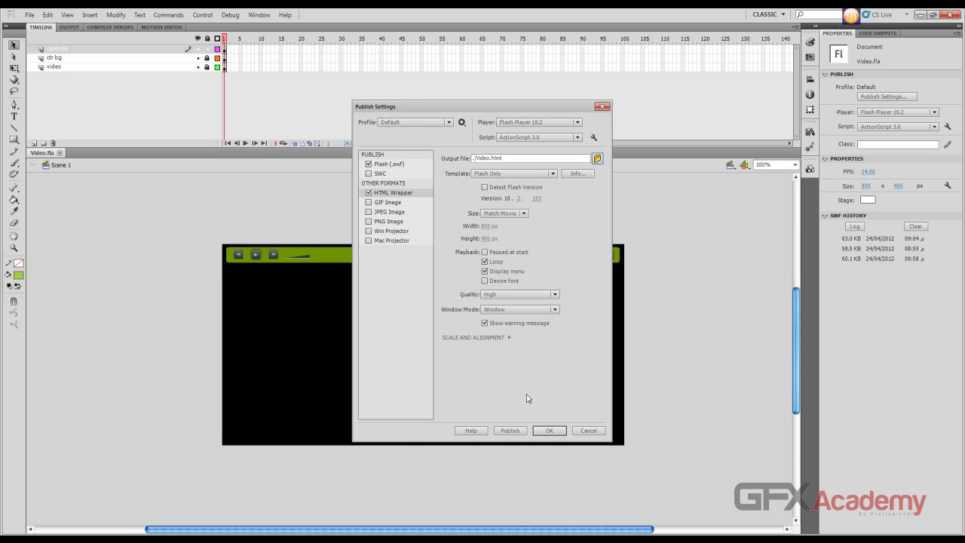
click(510, 431)
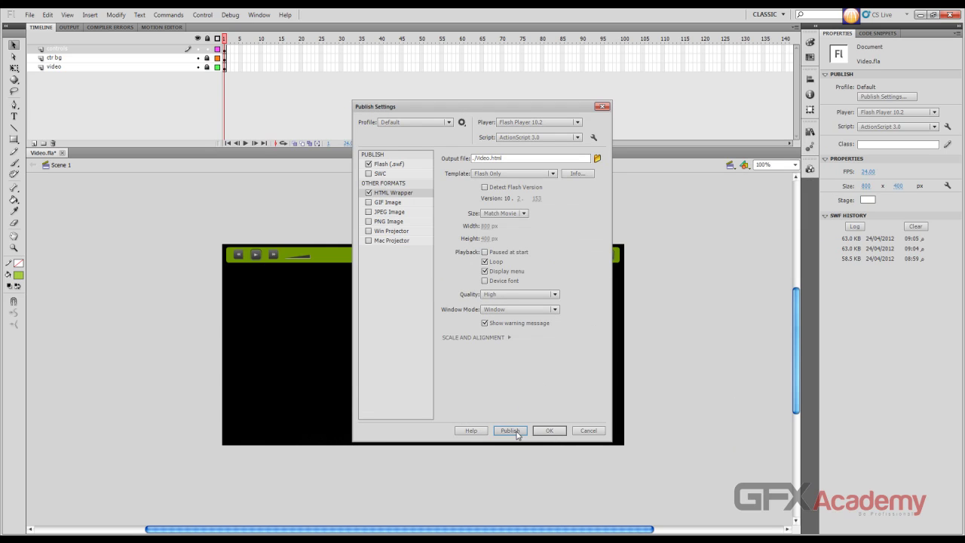
click(582, 434)
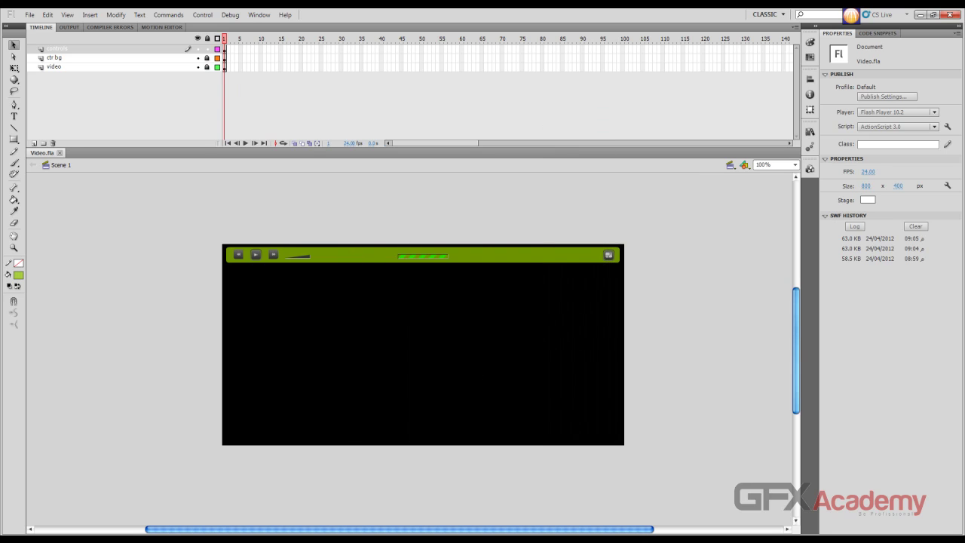
Step: Open the published Video.html from the Work Files folder in the browser
key(super+e)
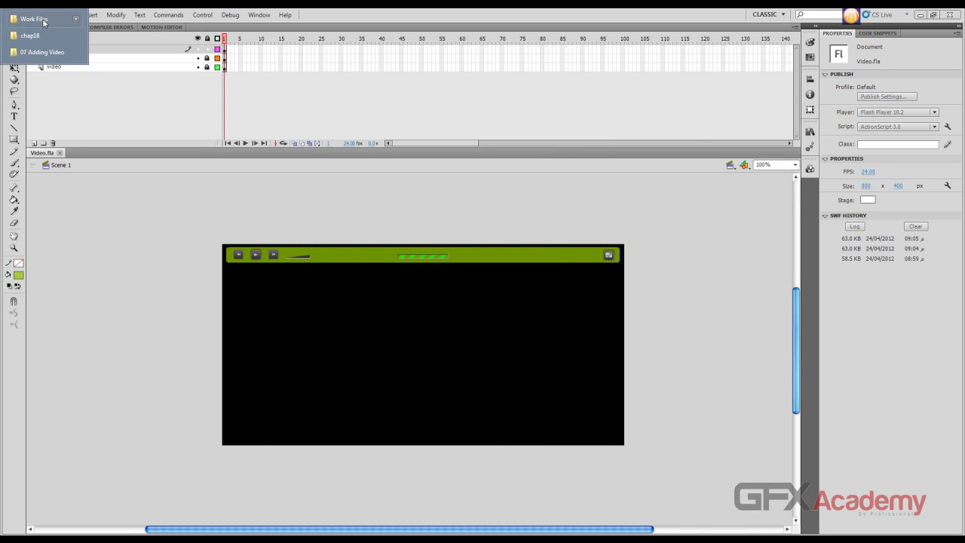
key(Return)
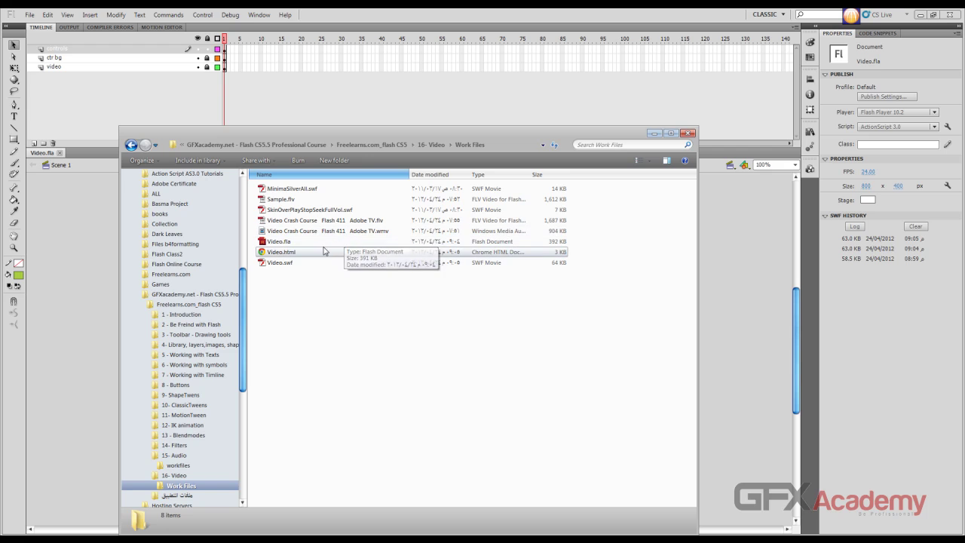
click(291, 263)
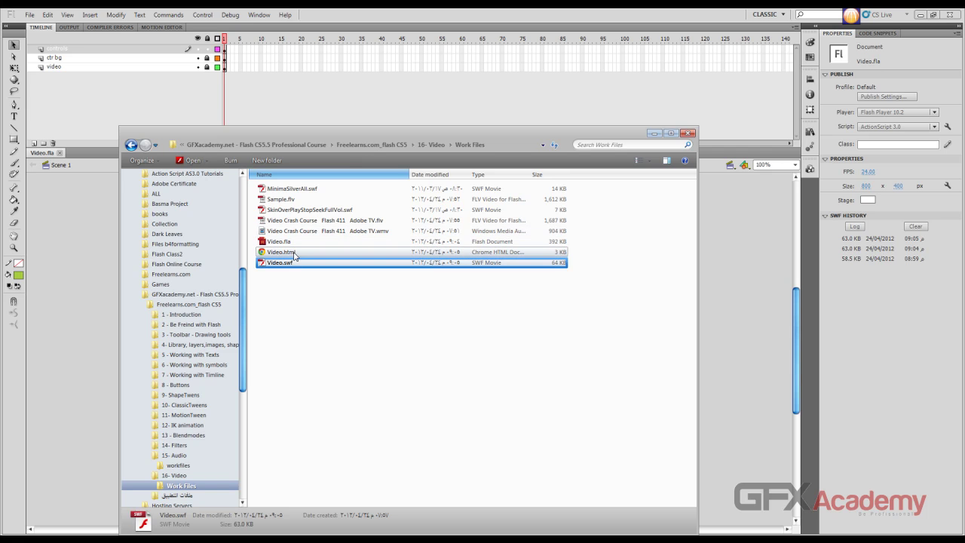
click(291, 255)
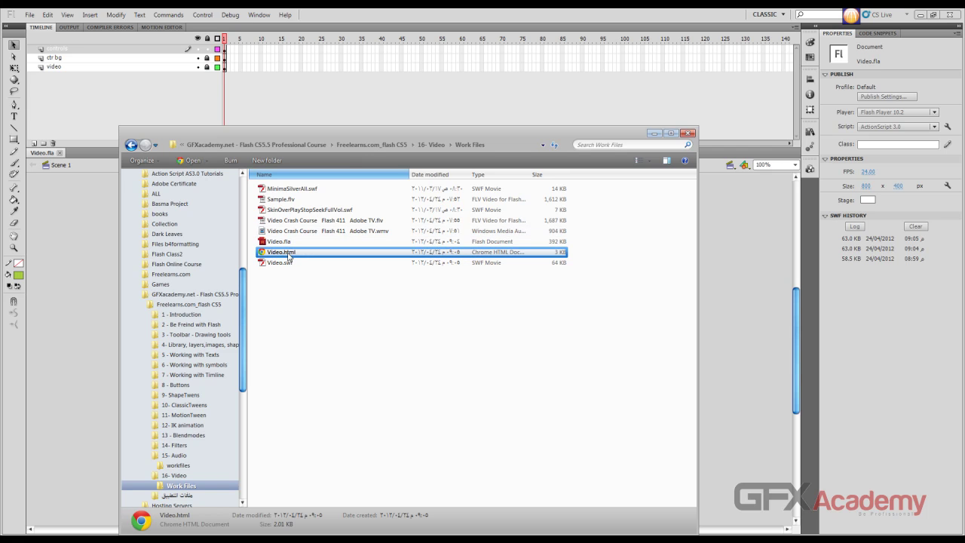
double_click(288, 255)
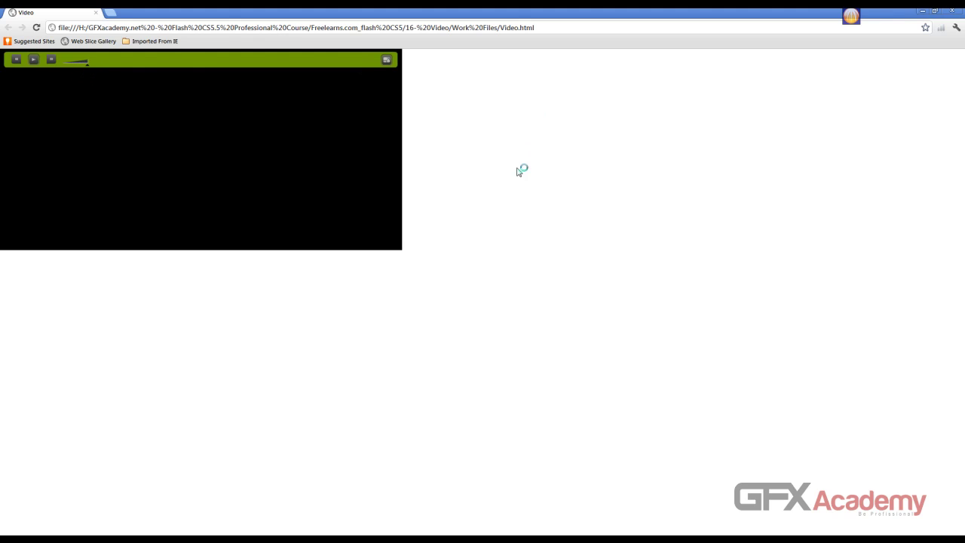
Step: Play and pause the video on the published page, then close the browser and put away the folder window
click(33, 59)
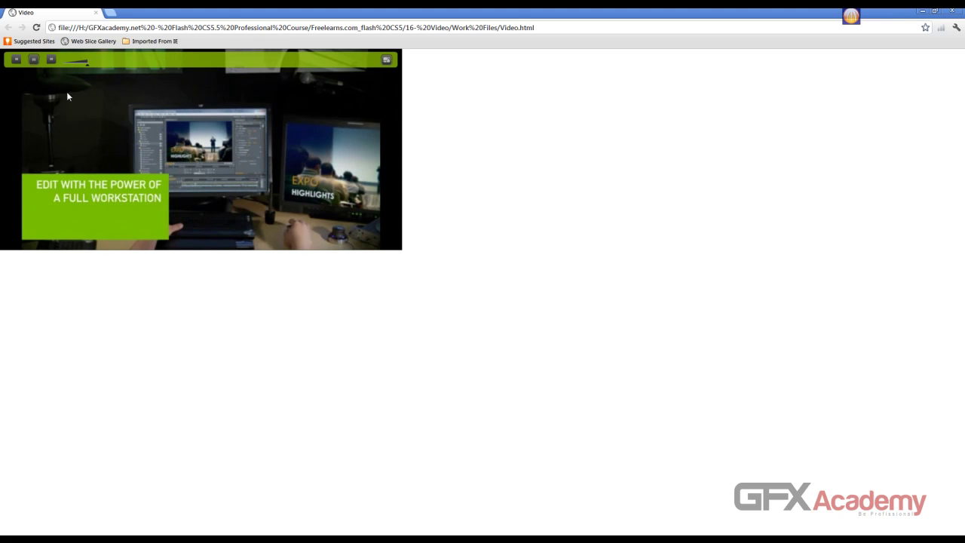
click(34, 60)
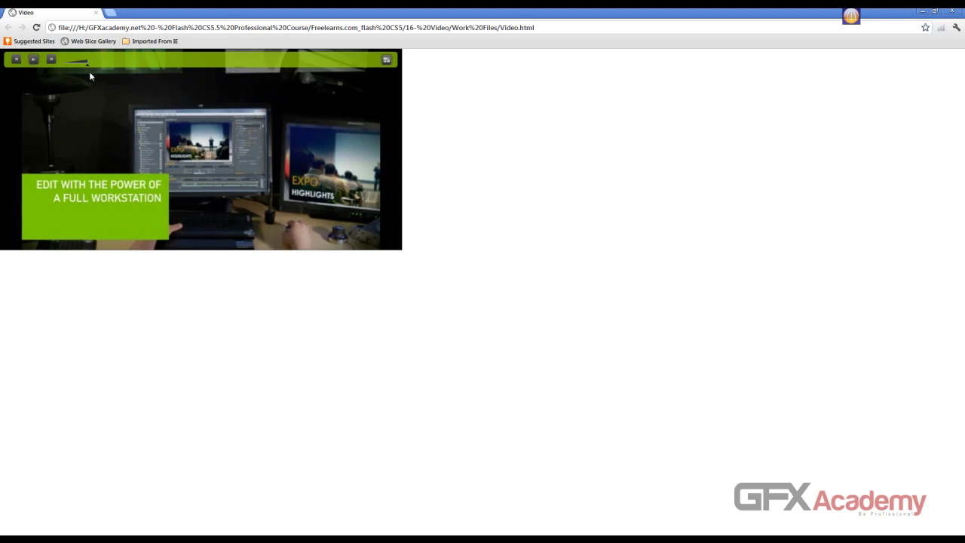
click(34, 59)
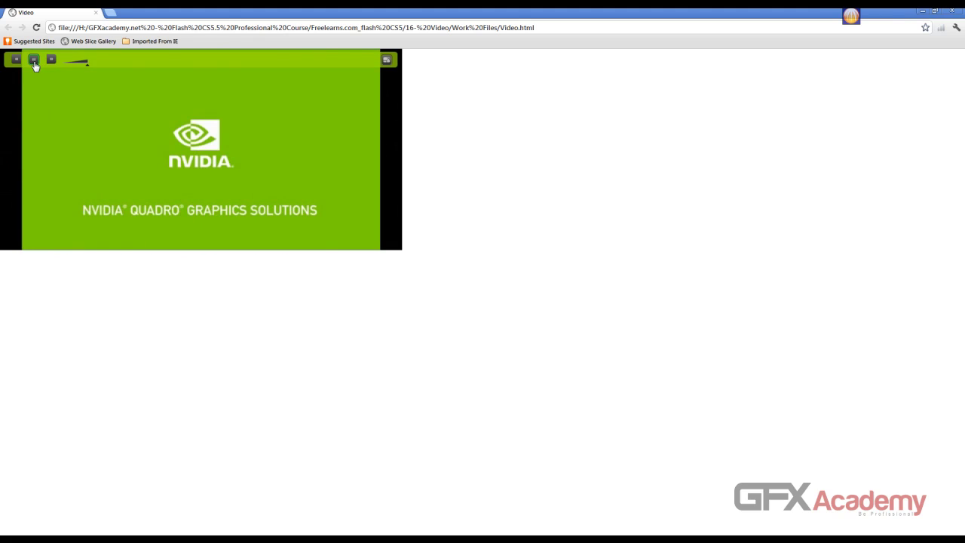
click(34, 62)
click(951, 10)
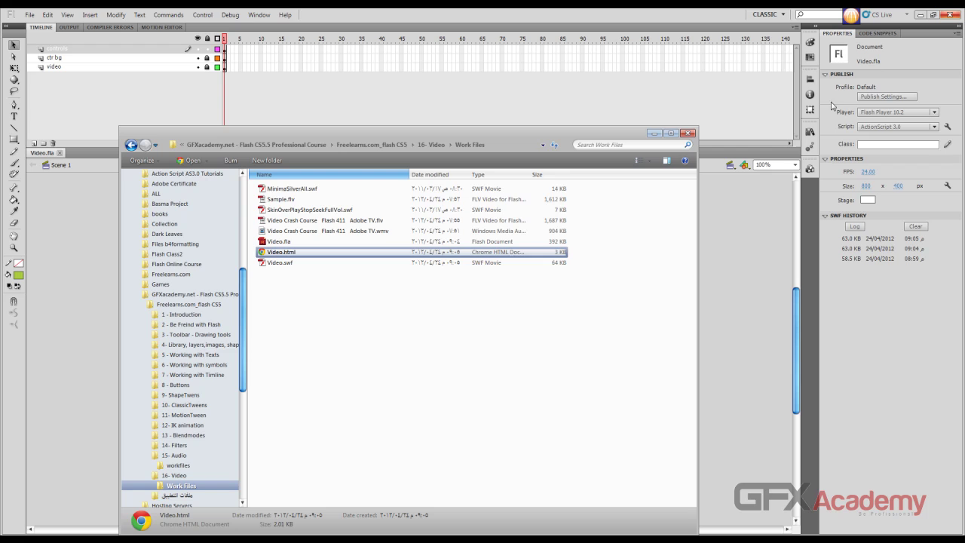
click(653, 133)
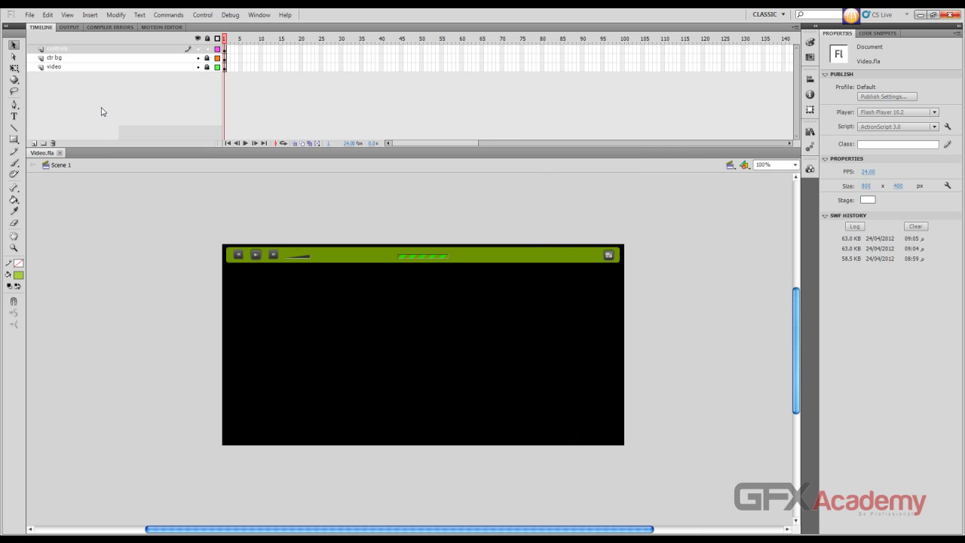
Step: Set the HTML wrapper's publish template to Flash Only - Allow Full Screen
click(30, 14)
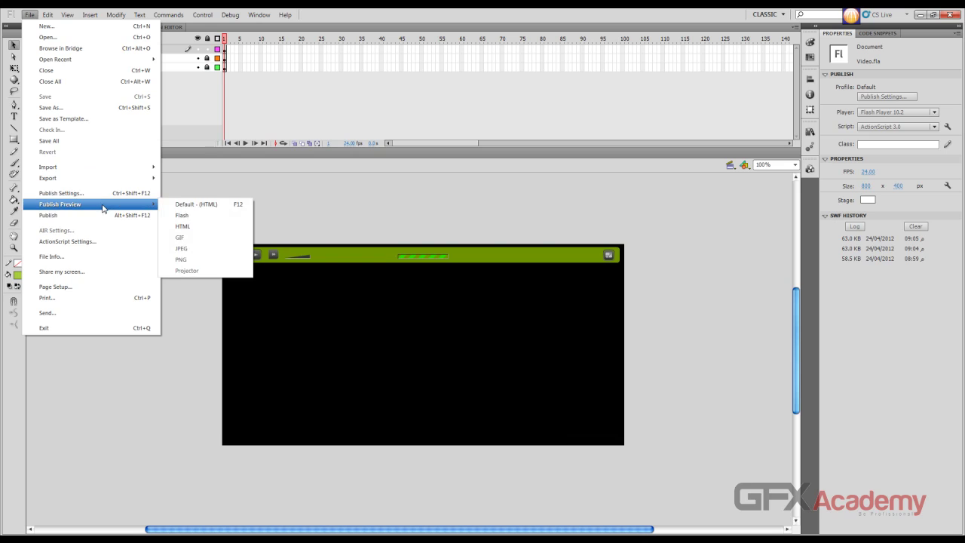
click(100, 194)
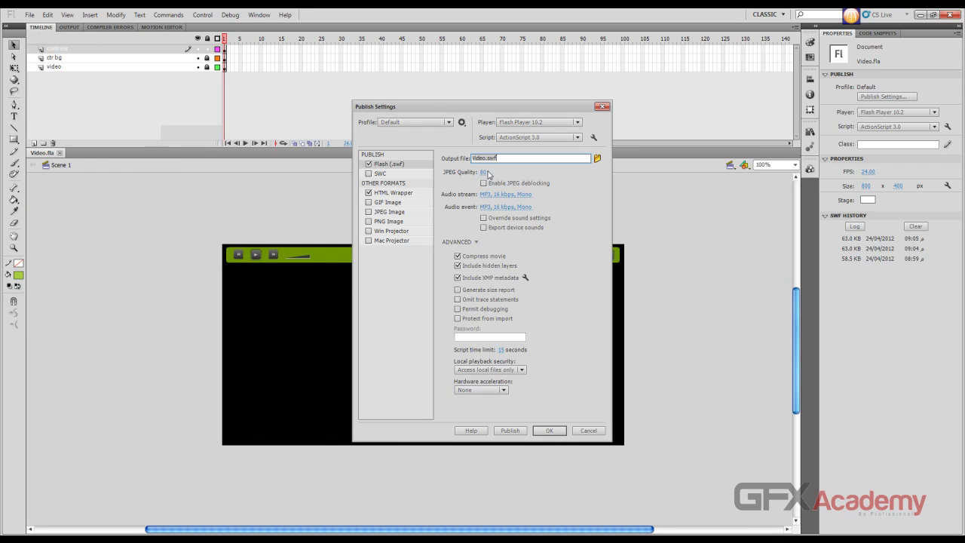
click(404, 195)
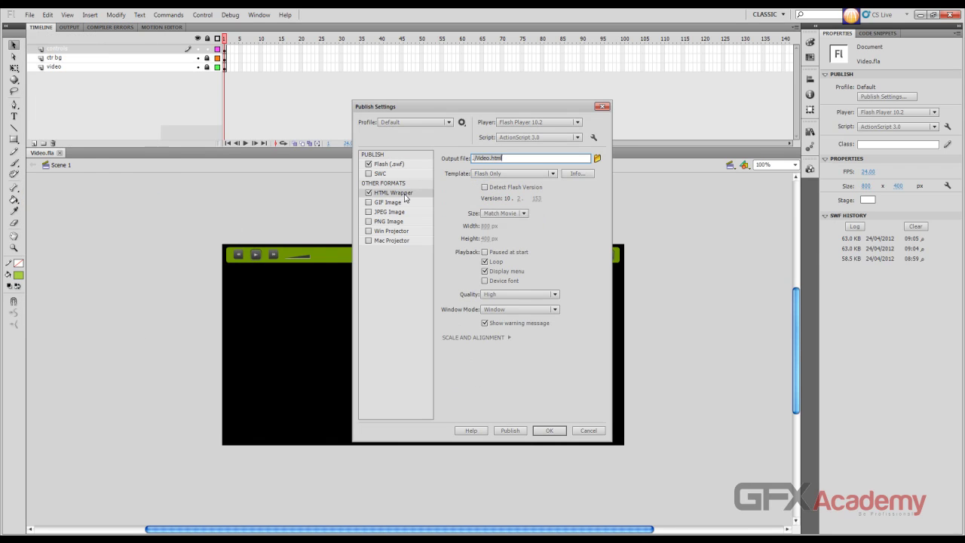
click(552, 174)
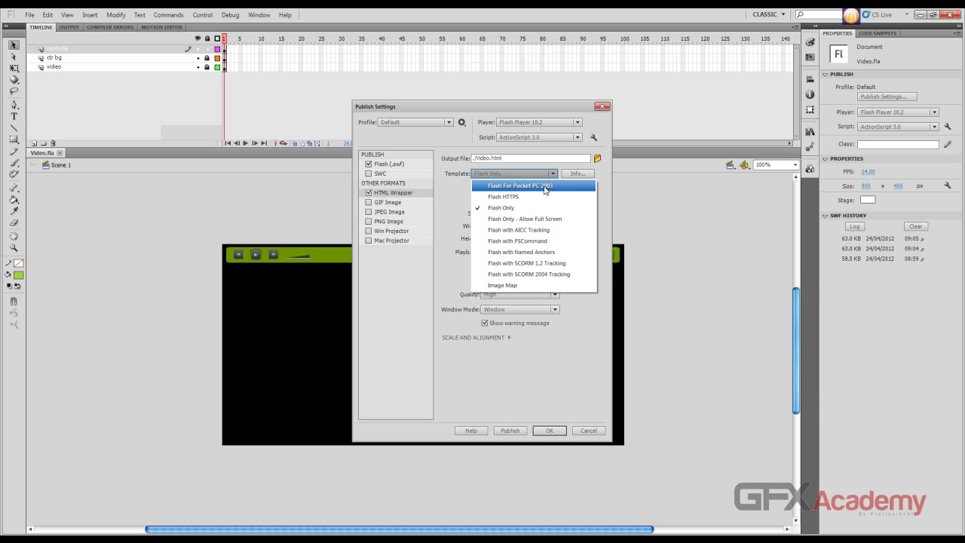
click(532, 220)
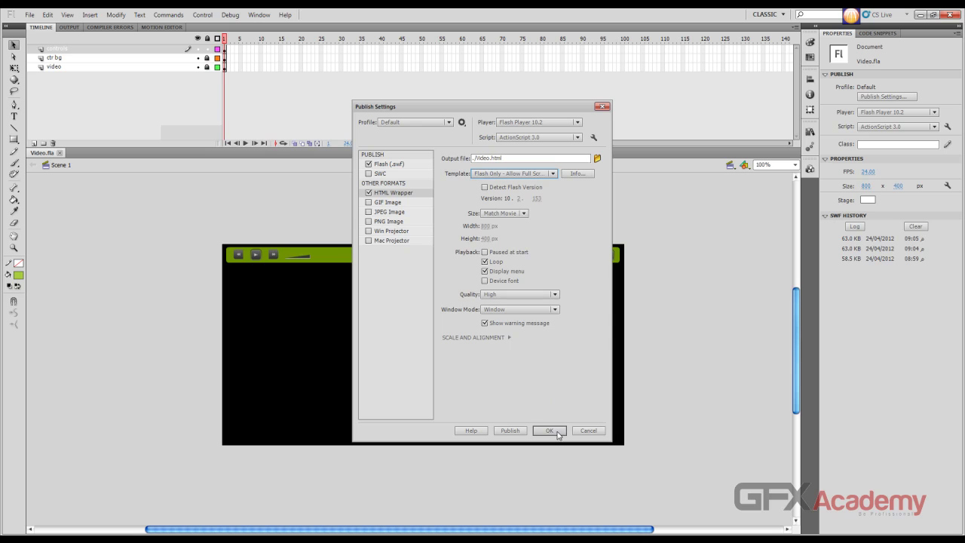
click(555, 431)
Step: Publish the movie again from the publish settings and close them
click(29, 14)
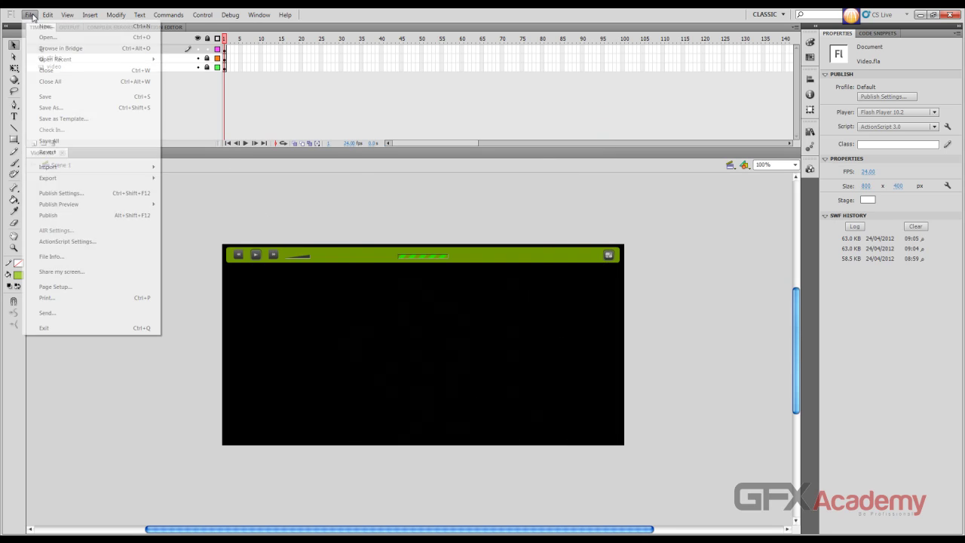
click(62, 193)
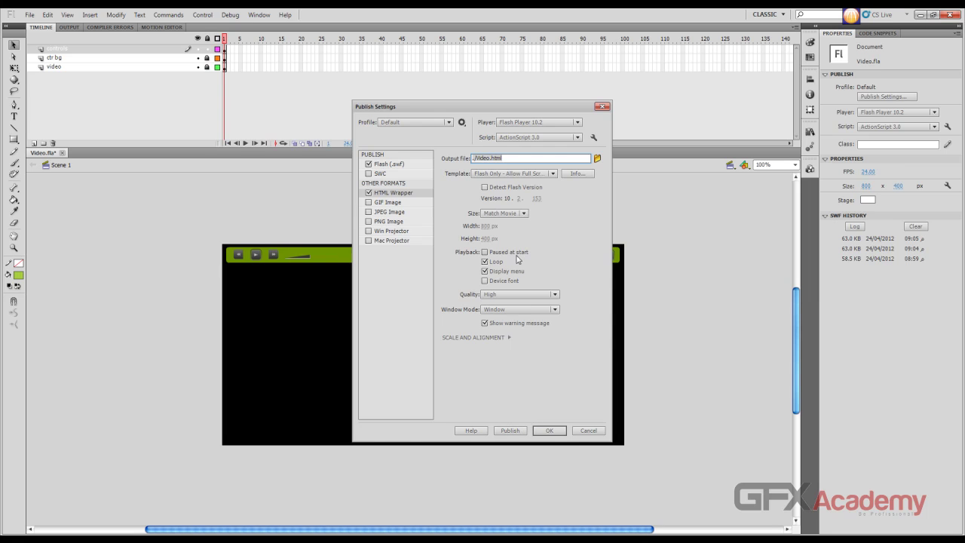
click(523, 431)
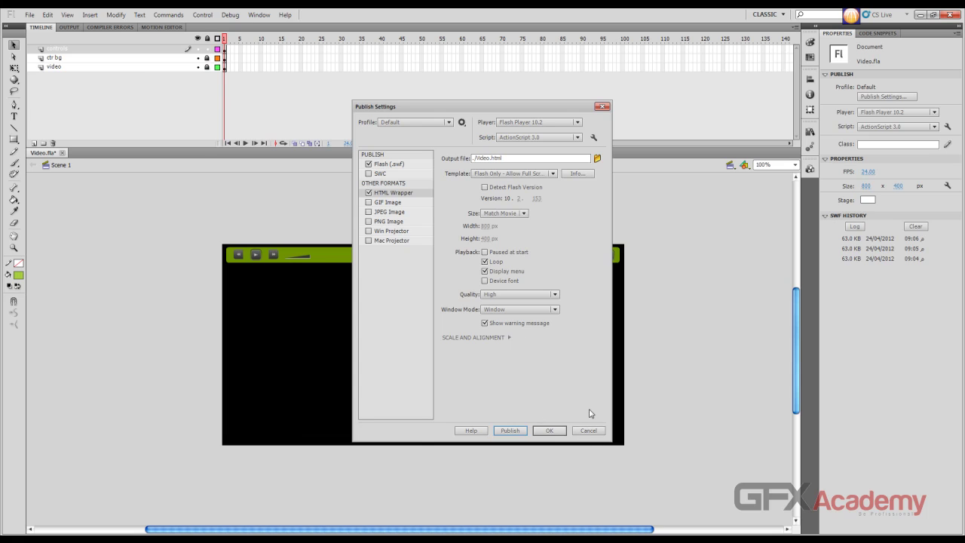
click(587, 430)
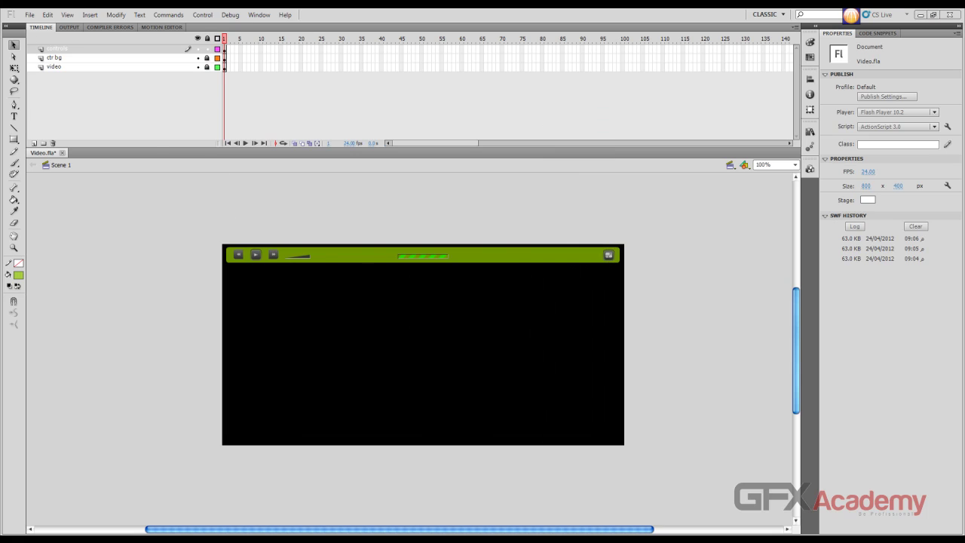
Step: Open the republished Video.html from the Work Files folder, switch the player to full screen, and exit full screen
click(41, 21)
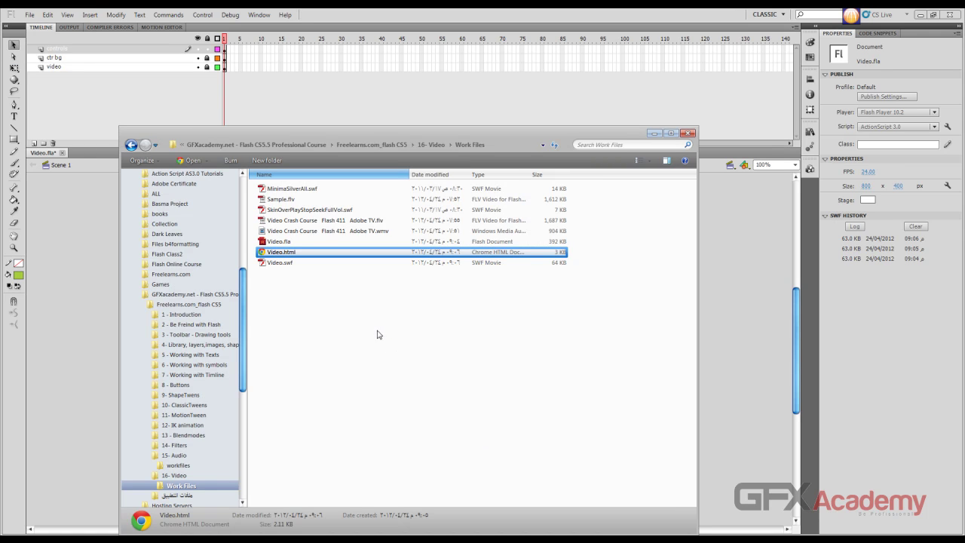
double_click(302, 252)
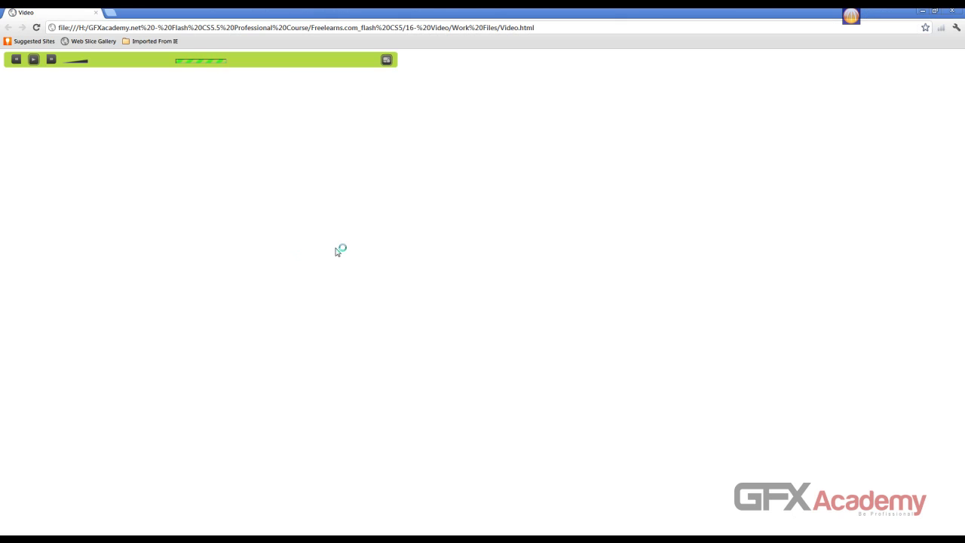
click(386, 60)
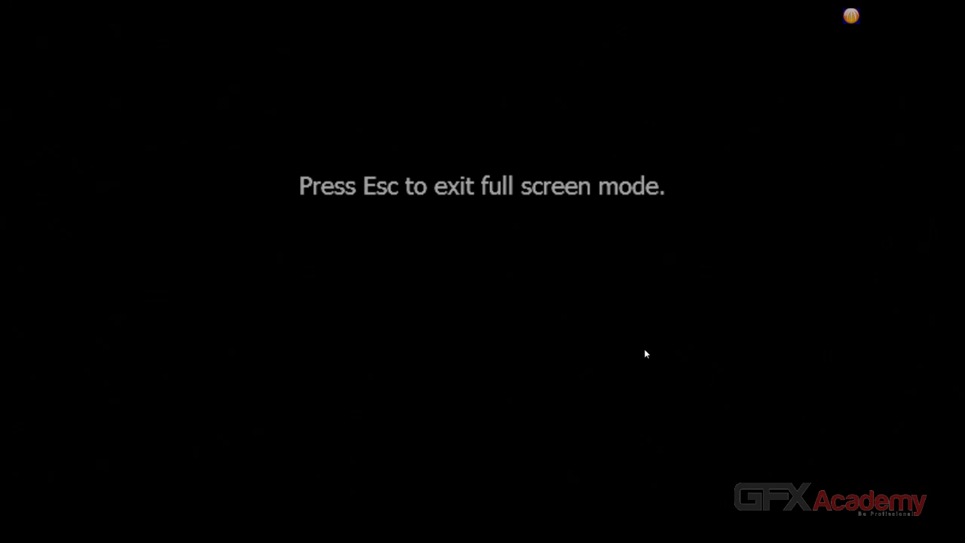
right_click(545, 237)
click(537, 237)
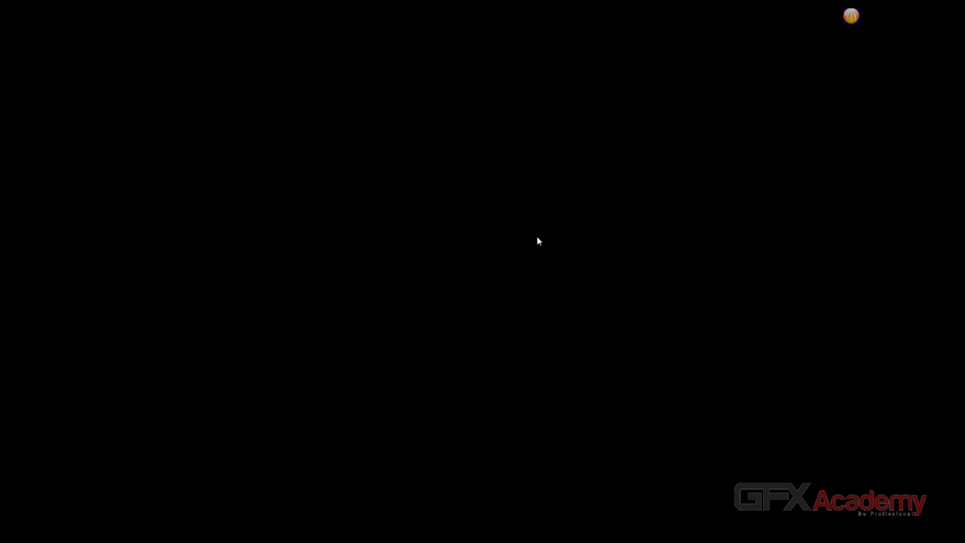
key(Escape)
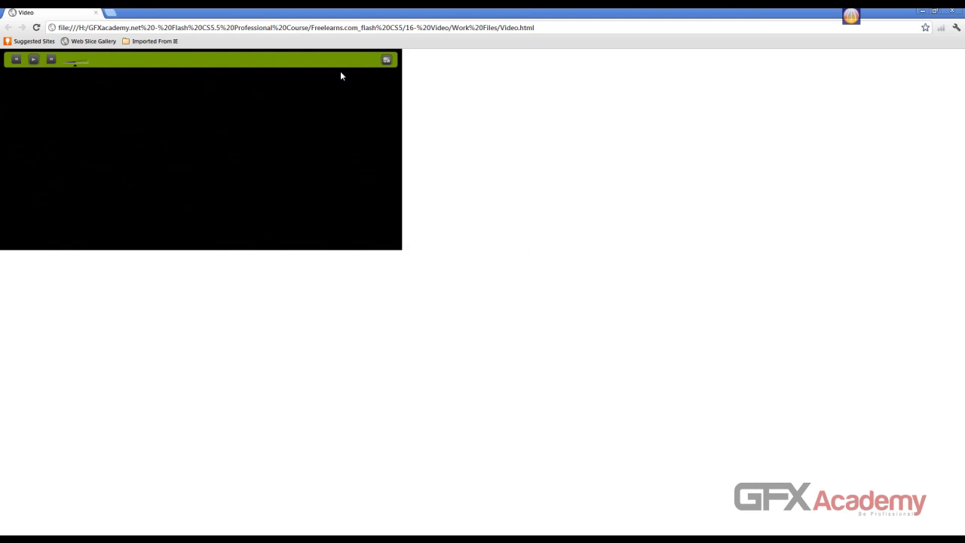
Step: Play the video on the published page and view it in full screen
click(34, 60)
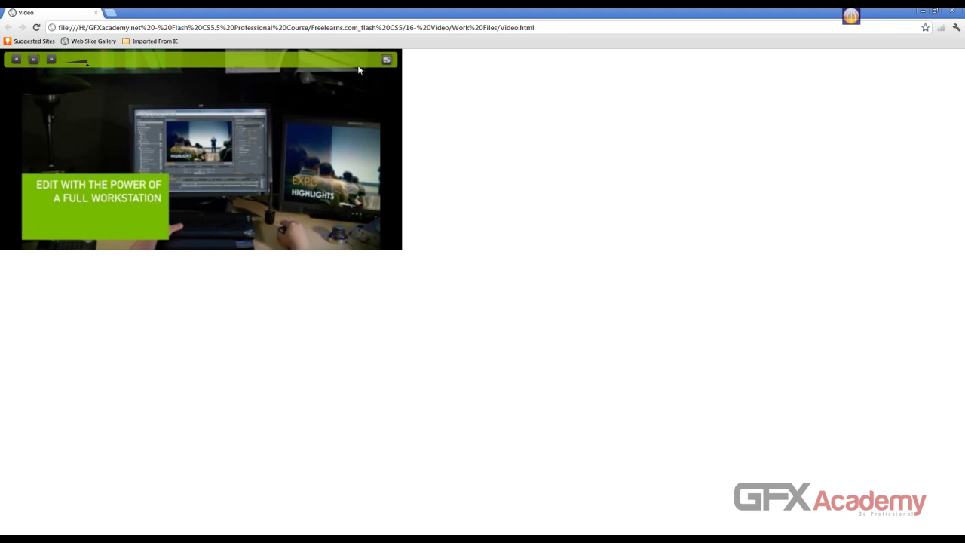
click(386, 59)
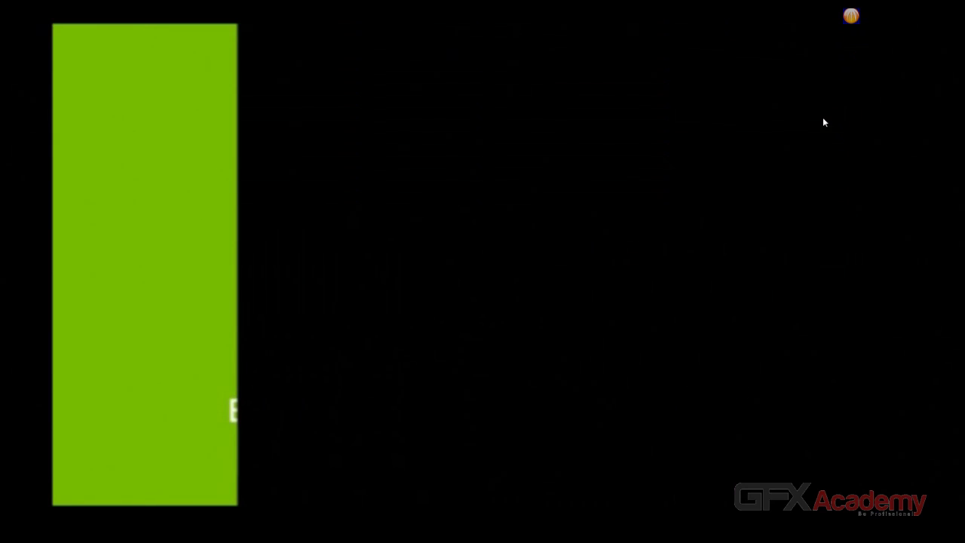
Step: Exit full-screen playback, reopen the Flash publish settings and review the HTML wrapper's window mode options, keeping Window
key(Escape)
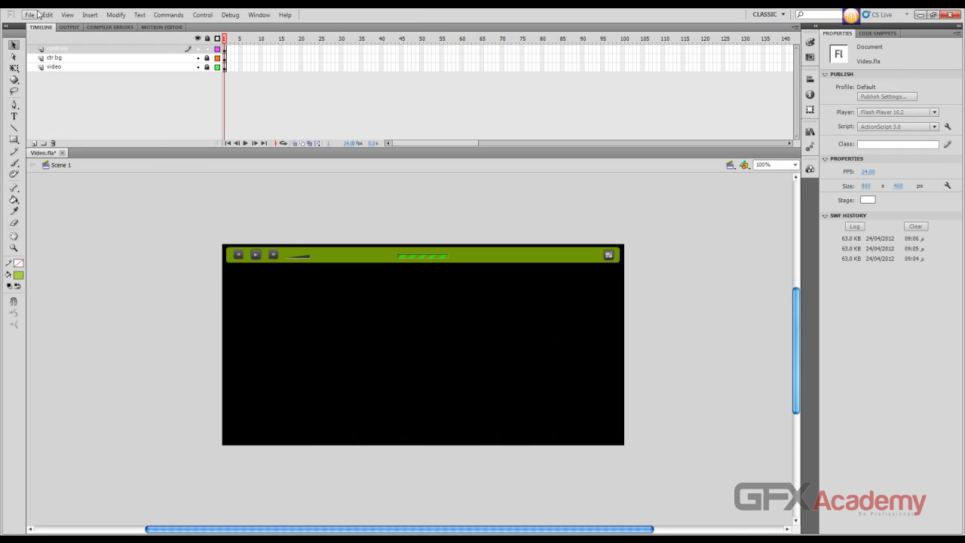
click(31, 14)
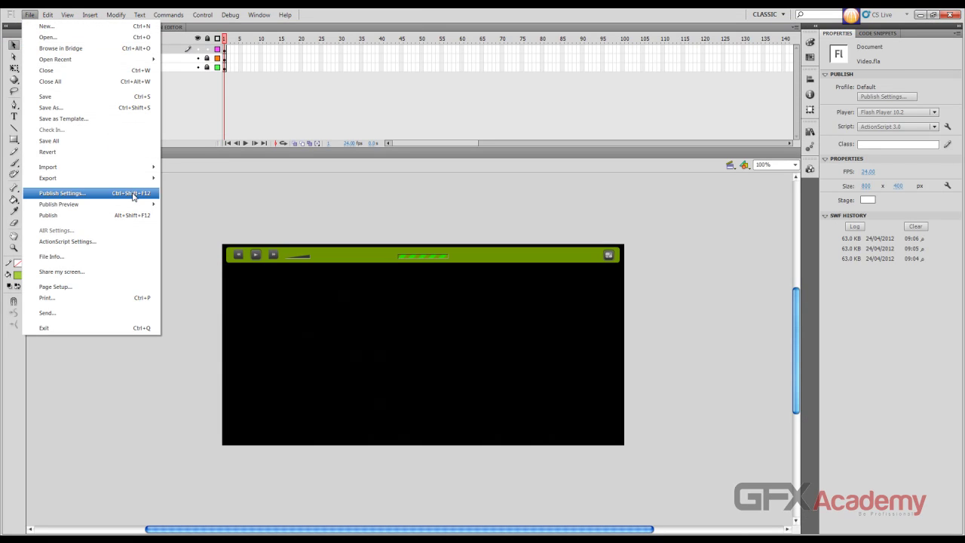
click(116, 197)
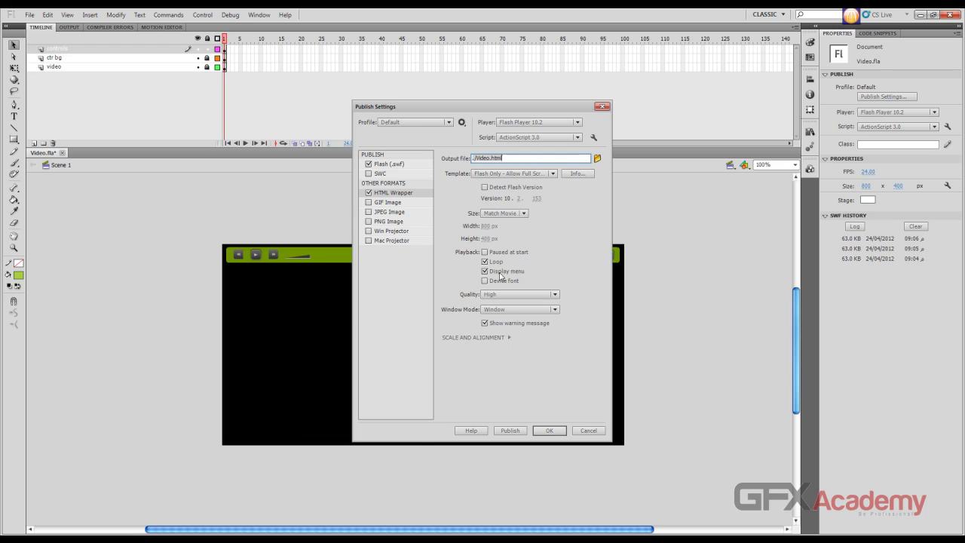
click(555, 310)
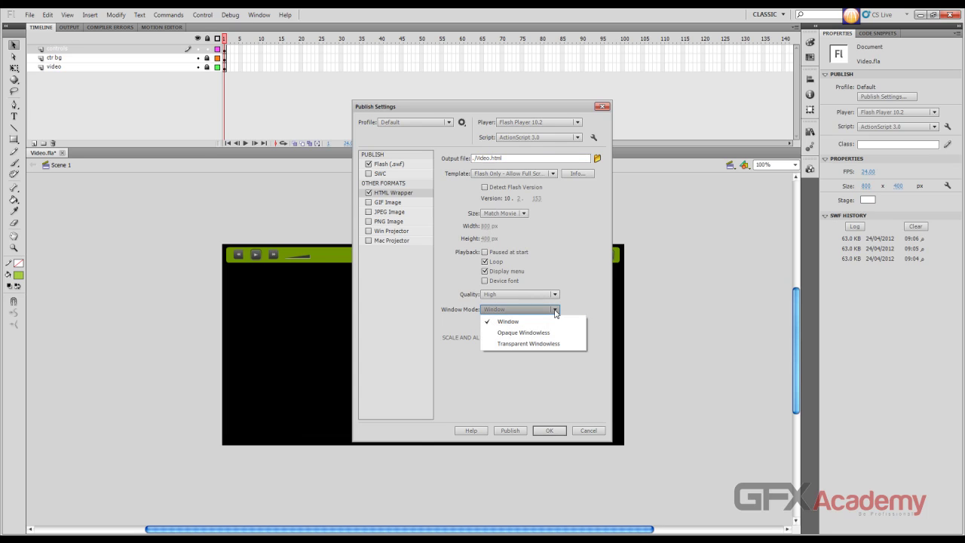
click(552, 321)
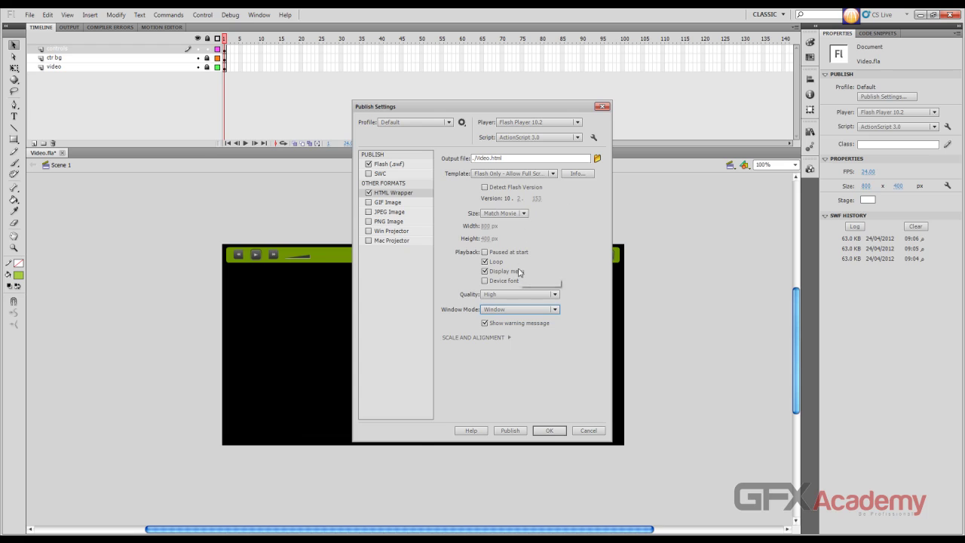
Step: Review the HTML wrapper's scale, HTML alignment and Flash horizontal and vertical alignment choices, keep them as set and accept the publish settings
click(509, 337)
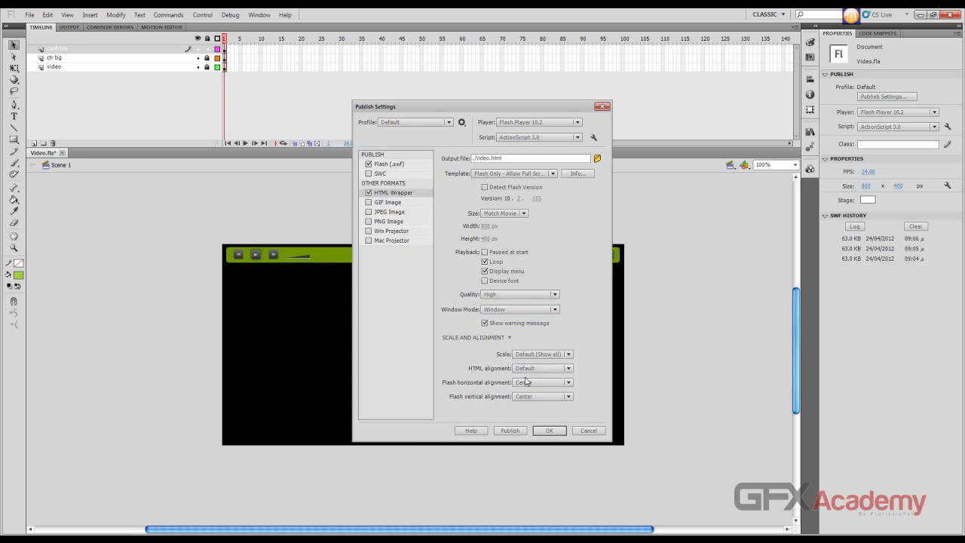
click(568, 369)
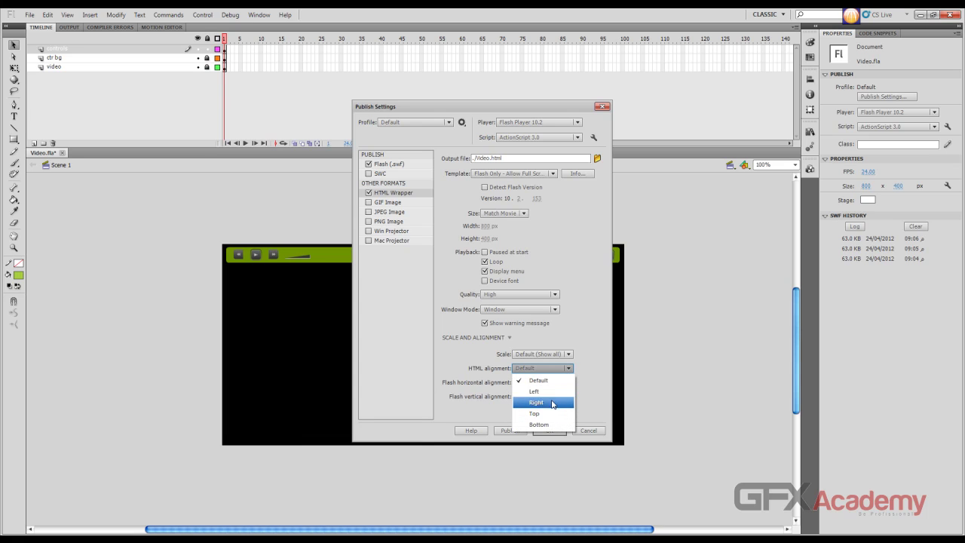
click(569, 354)
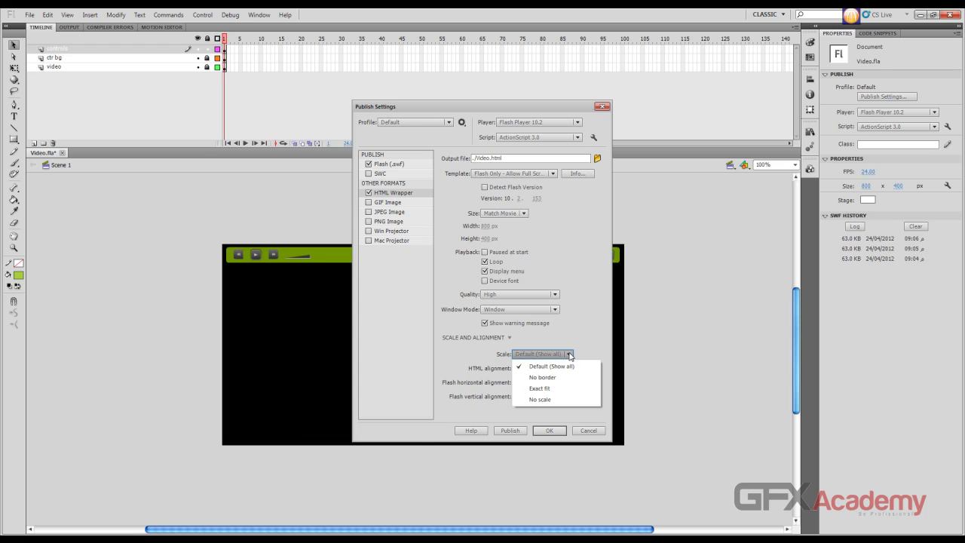
click(569, 355)
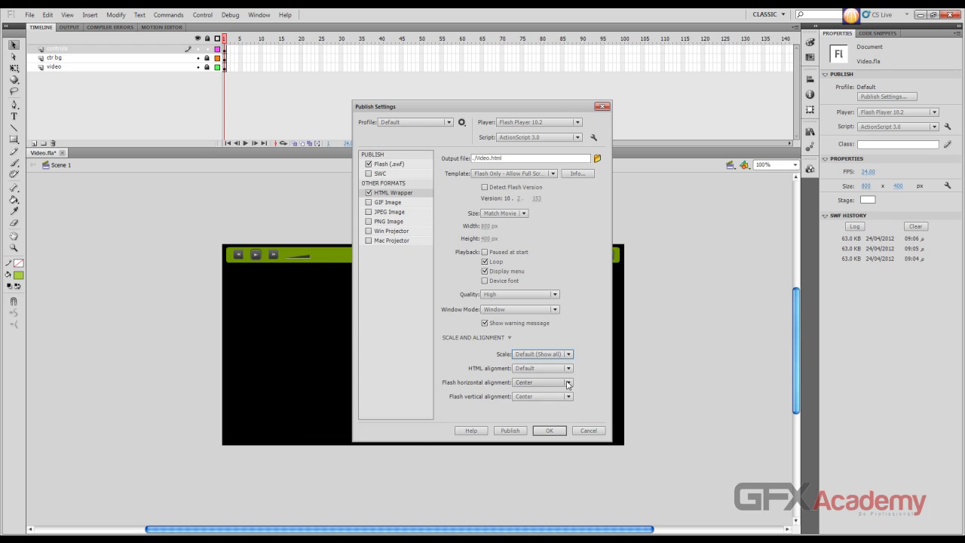
click(569, 382)
click(569, 382)
click(569, 397)
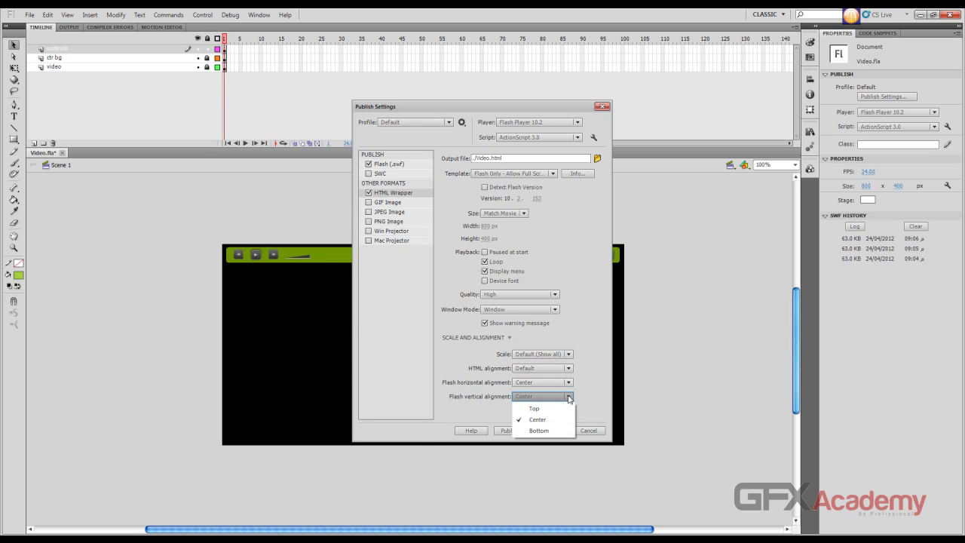
click(569, 397)
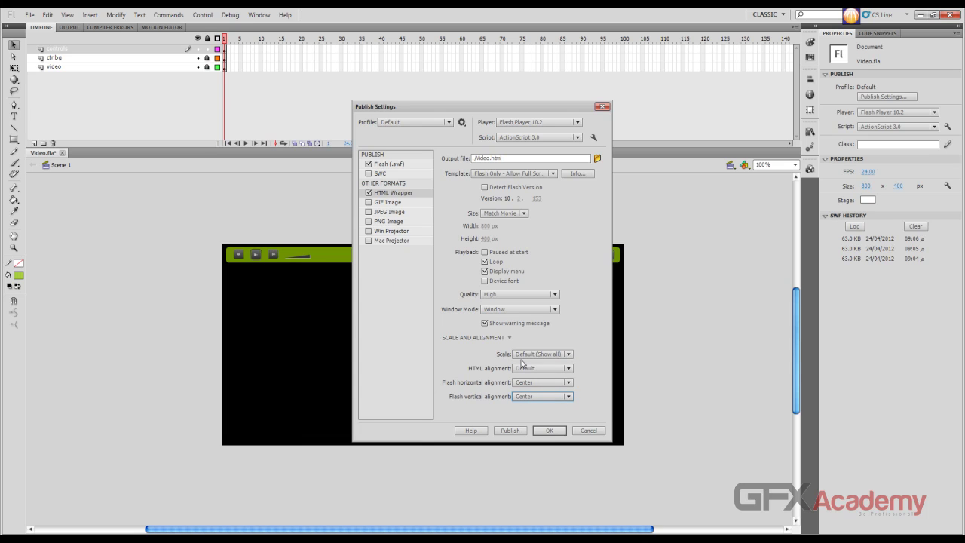
click(568, 368)
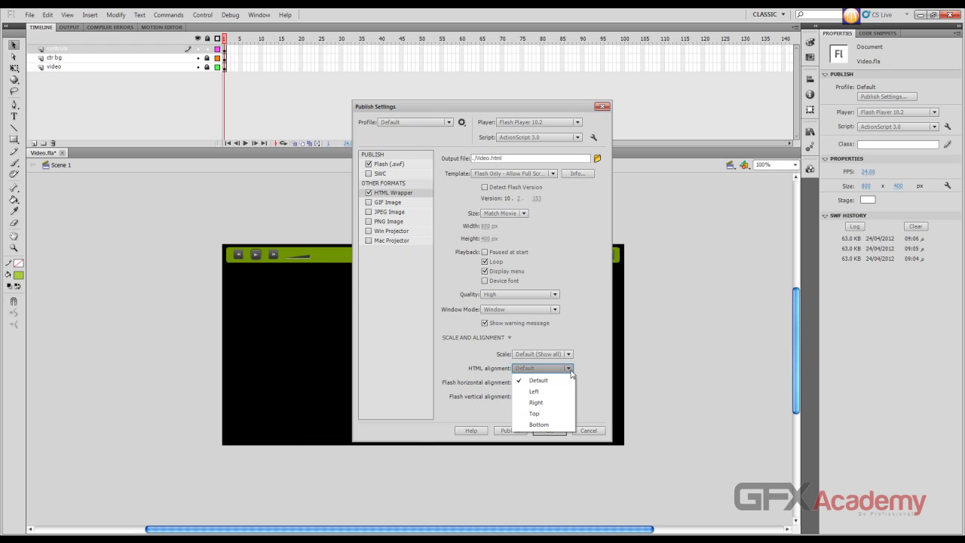
click(570, 373)
click(553, 432)
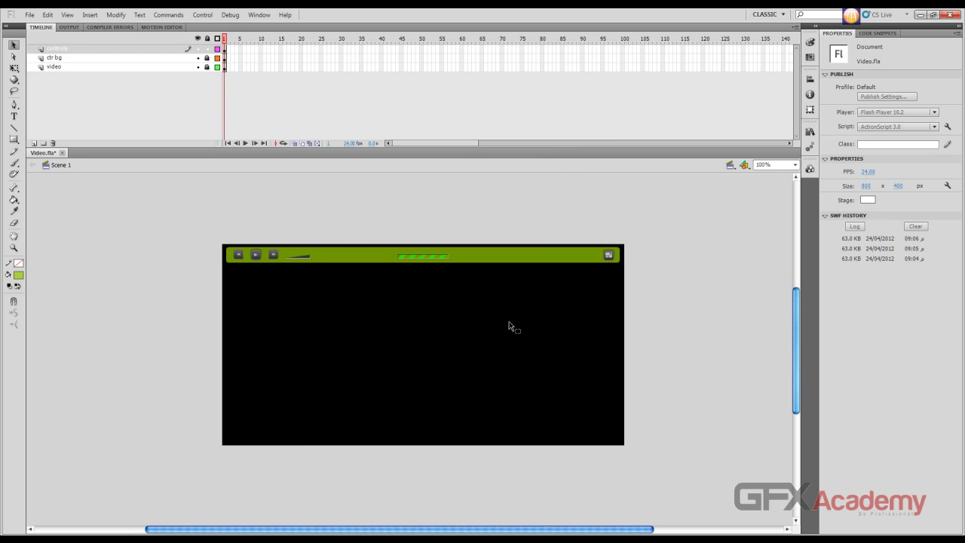
Step: Switch to Dreamweaver and open Video.html from the 16- Video Work Files folder on the SAMSUNG (H:) drive
mouse_move(963, 239)
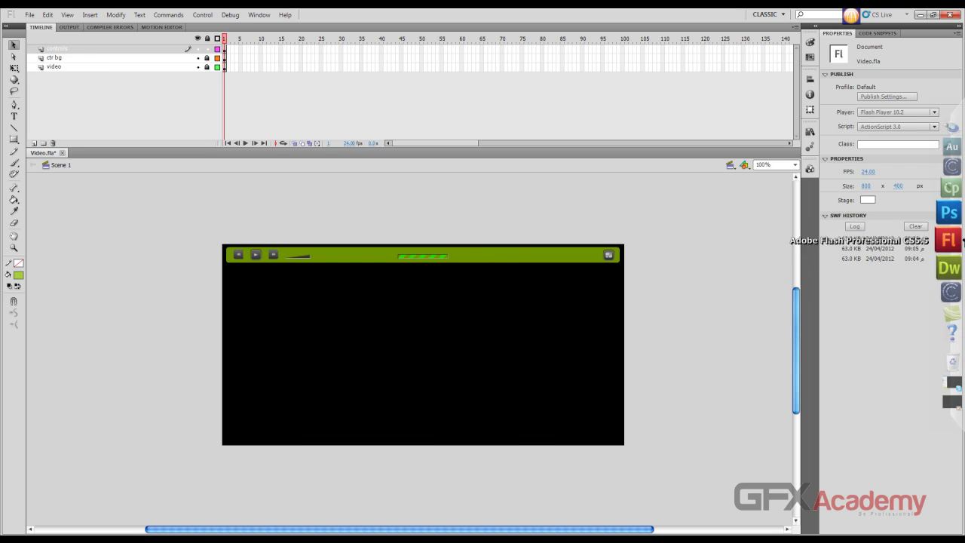
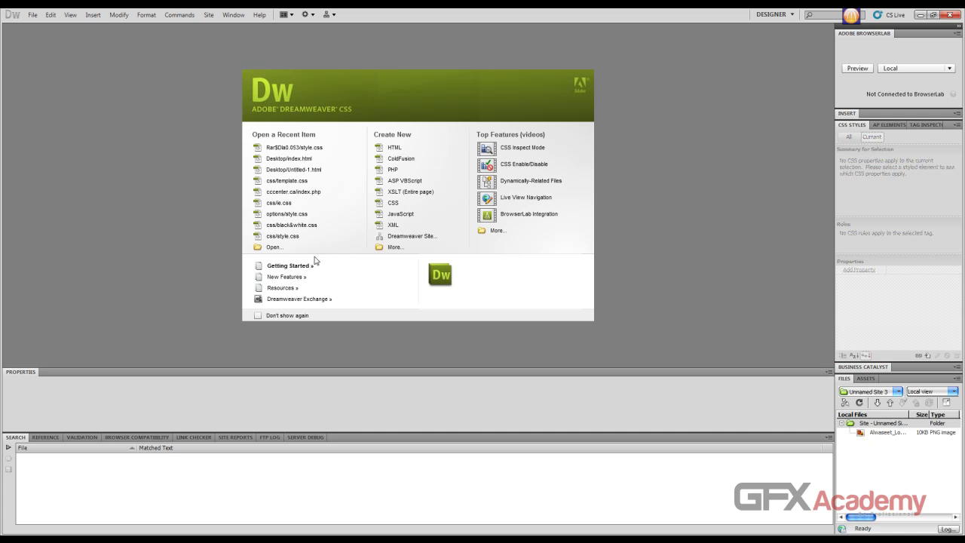
click(286, 249)
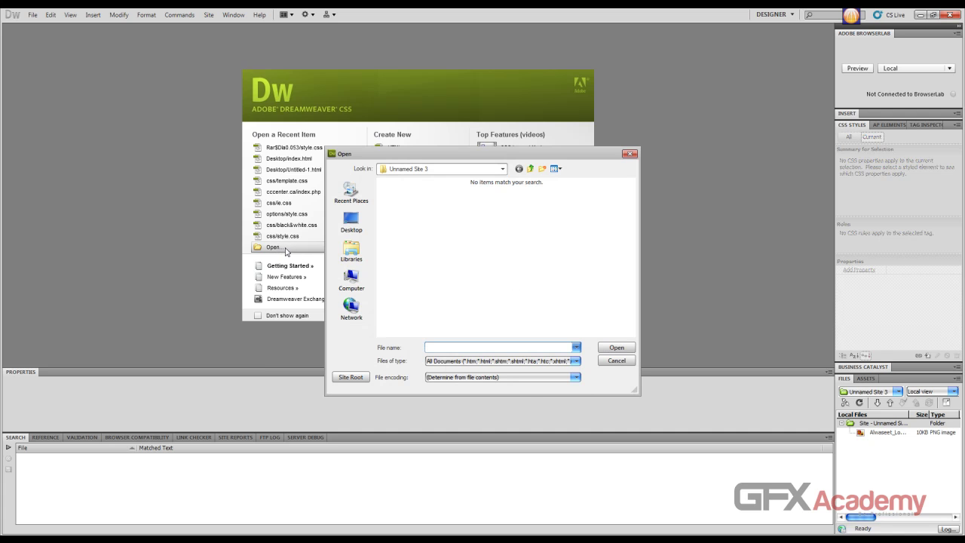
click(351, 220)
double_click(502, 223)
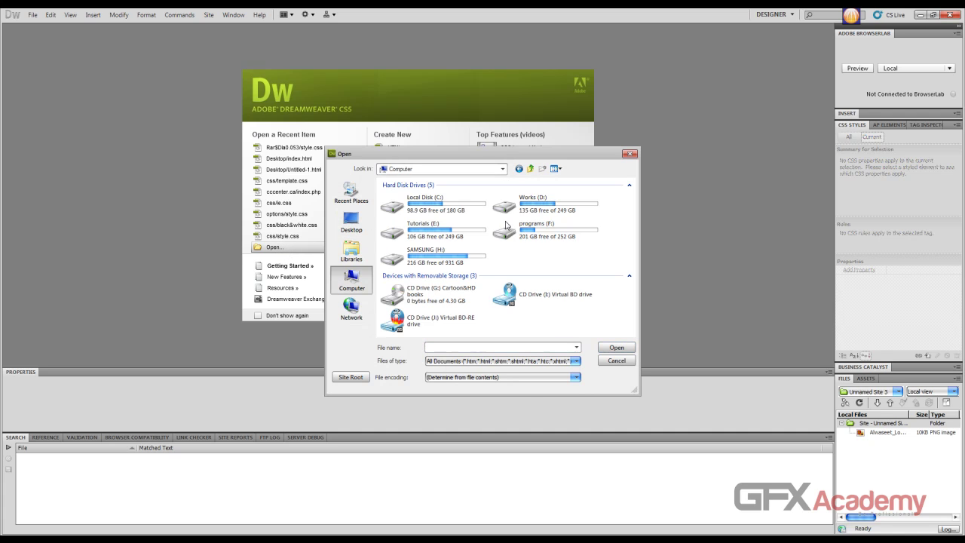
double_click(452, 253)
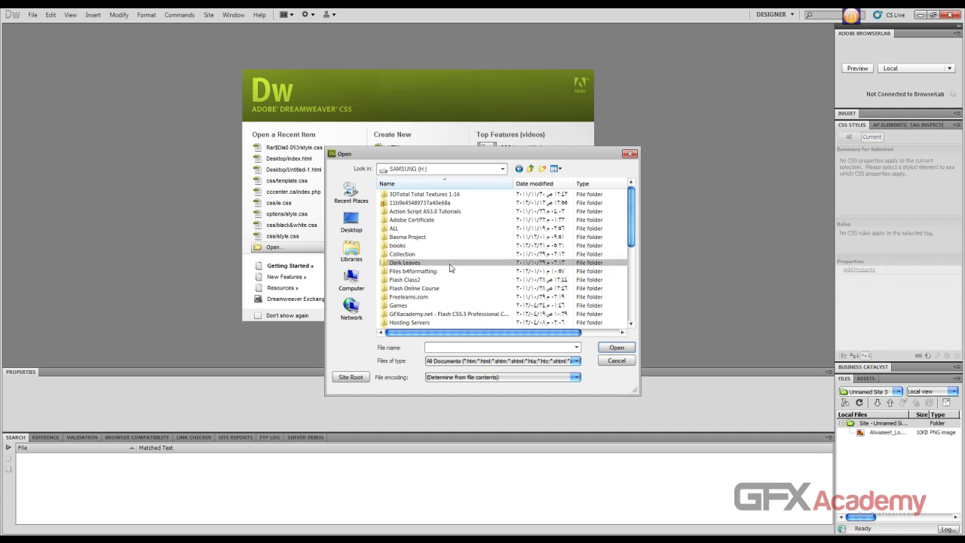
double_click(448, 314)
double_click(434, 198)
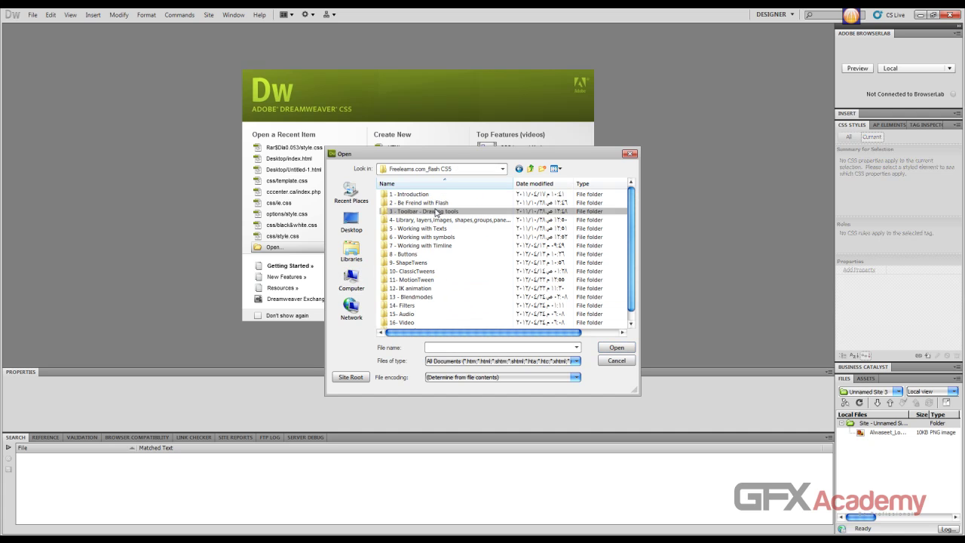
scroll(422, 286, down, 1)
double_click(417, 315)
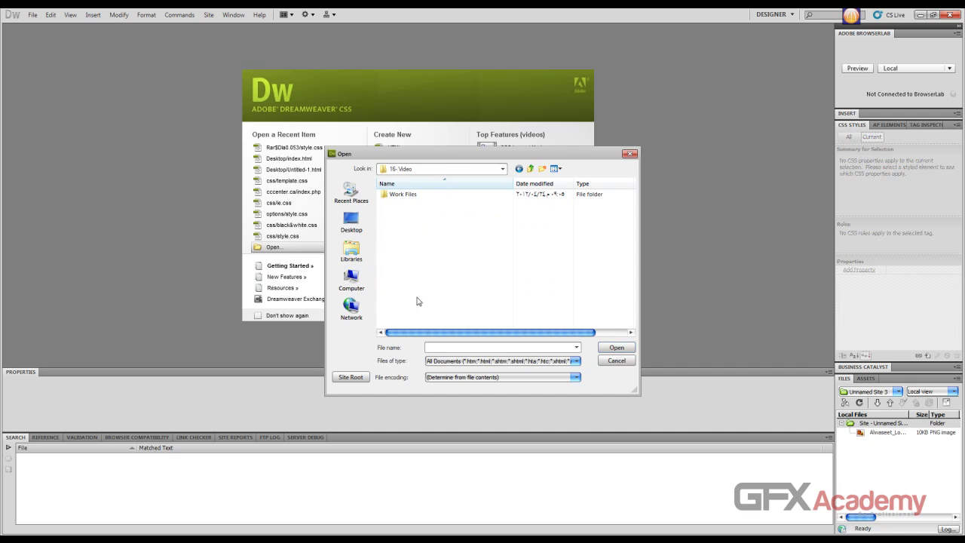
double_click(408, 199)
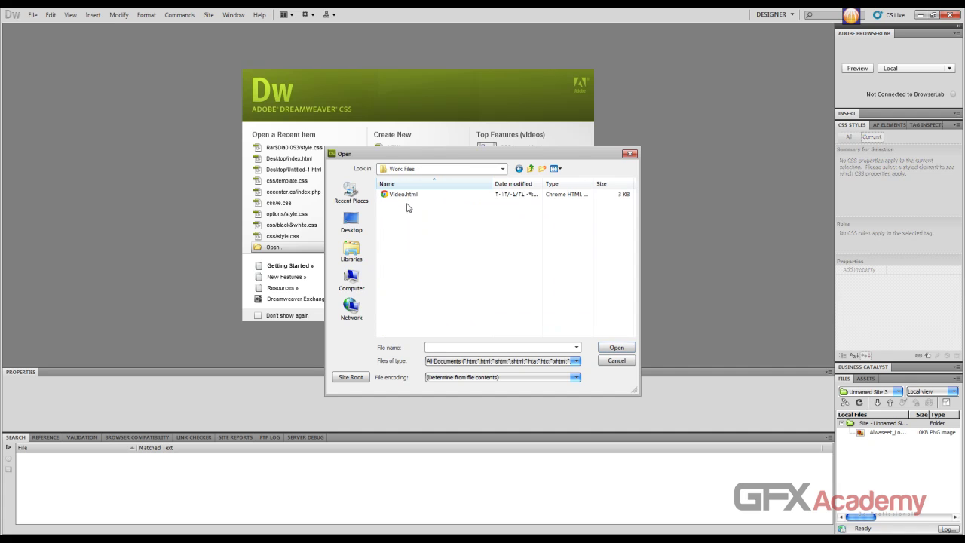
click(388, 195)
double_click(386, 196)
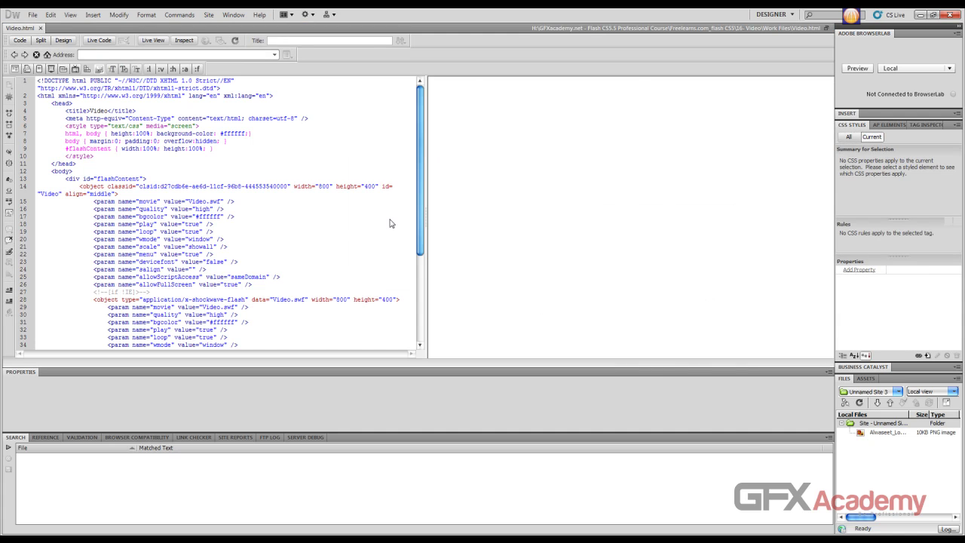
Step: Select the embedded Flash movie on the page and align it to the center
click(559, 198)
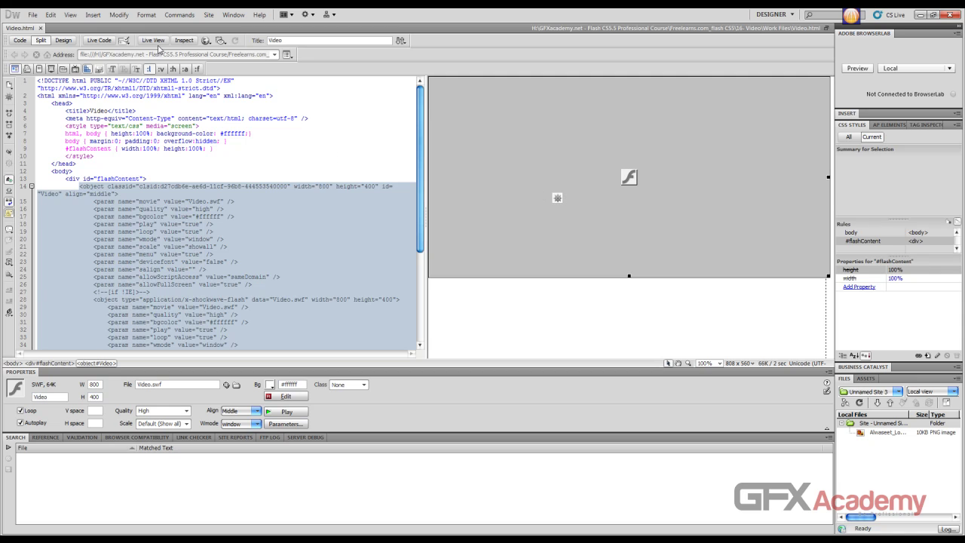
click(145, 15)
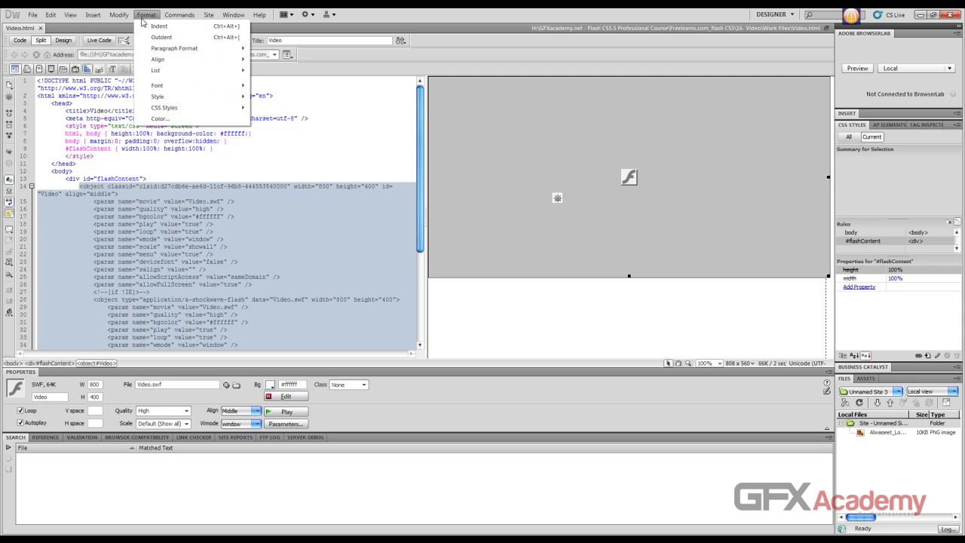
mouse_move(171, 64)
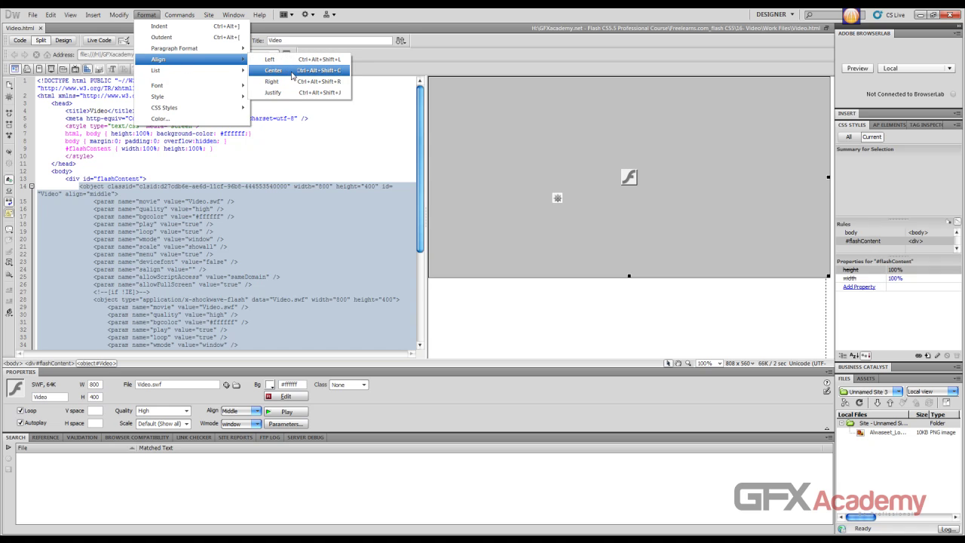
click(292, 70)
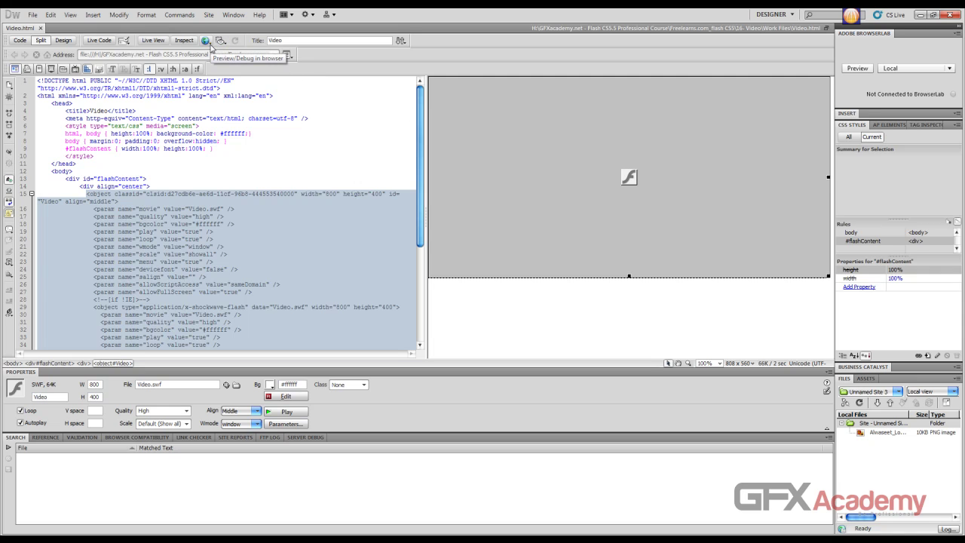
Step: Preview the centered page in Firefox, and close the browser and Dreamweaver to return to Flash
click(210, 44)
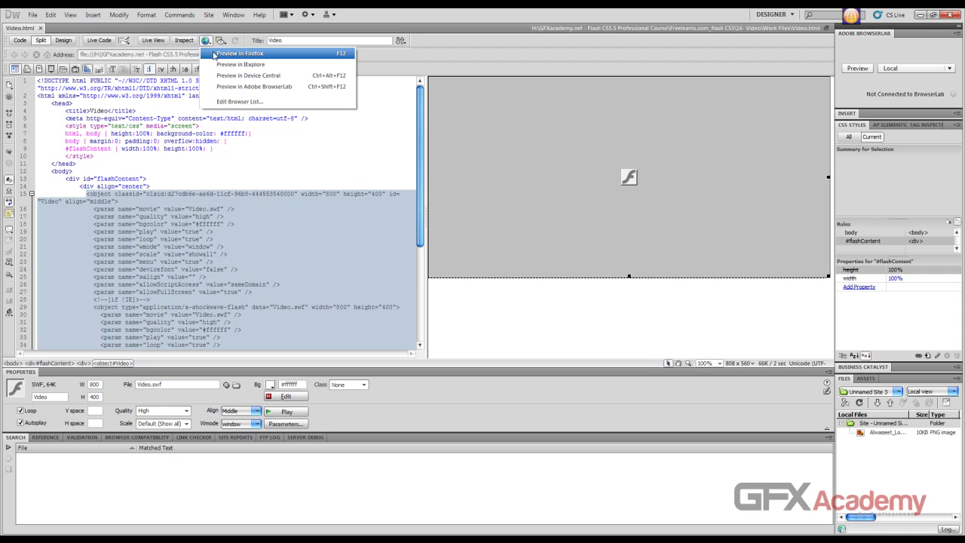
click(282, 57)
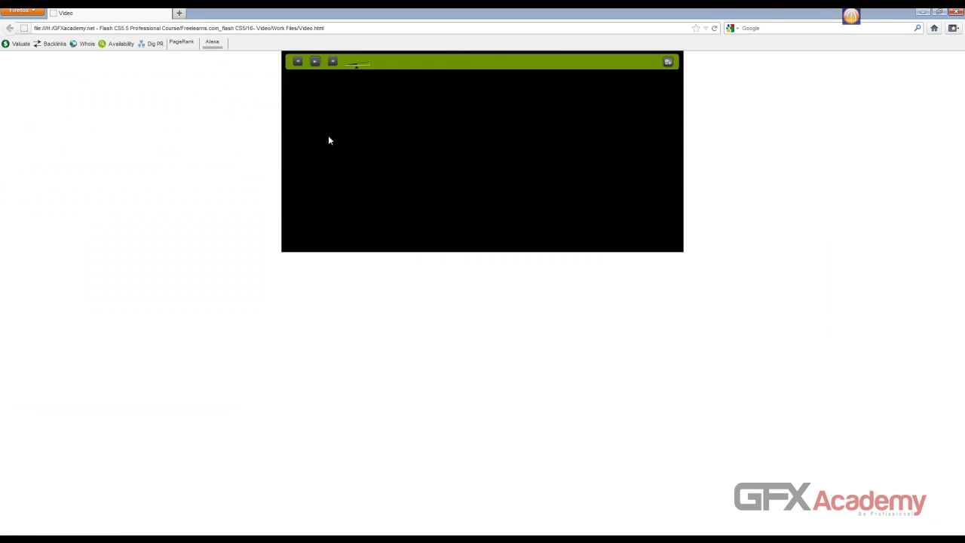
right_click(707, 120)
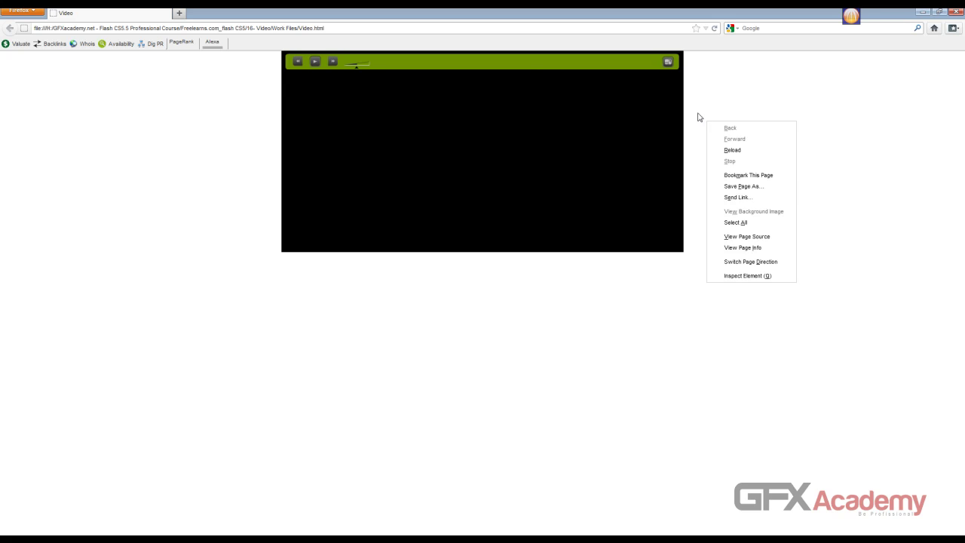
click(674, 117)
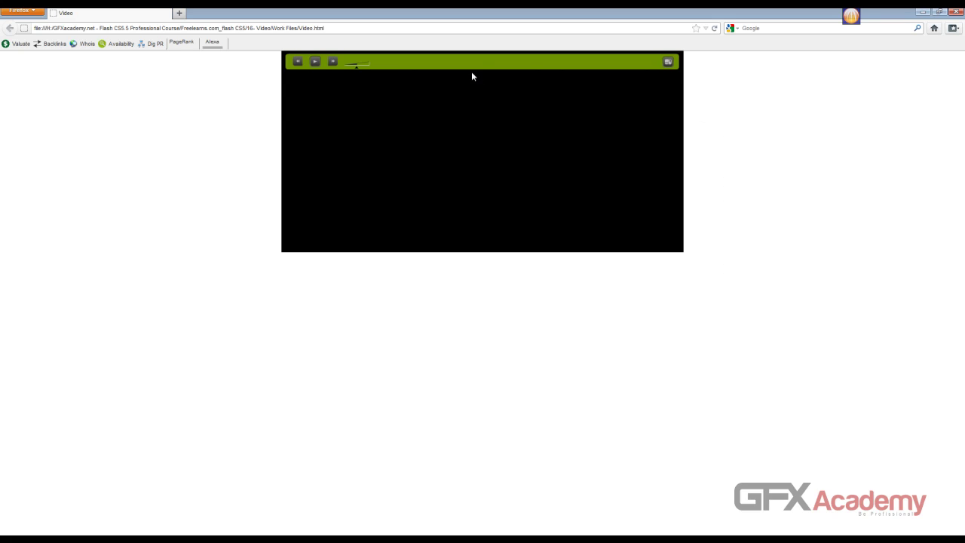
click(955, 12)
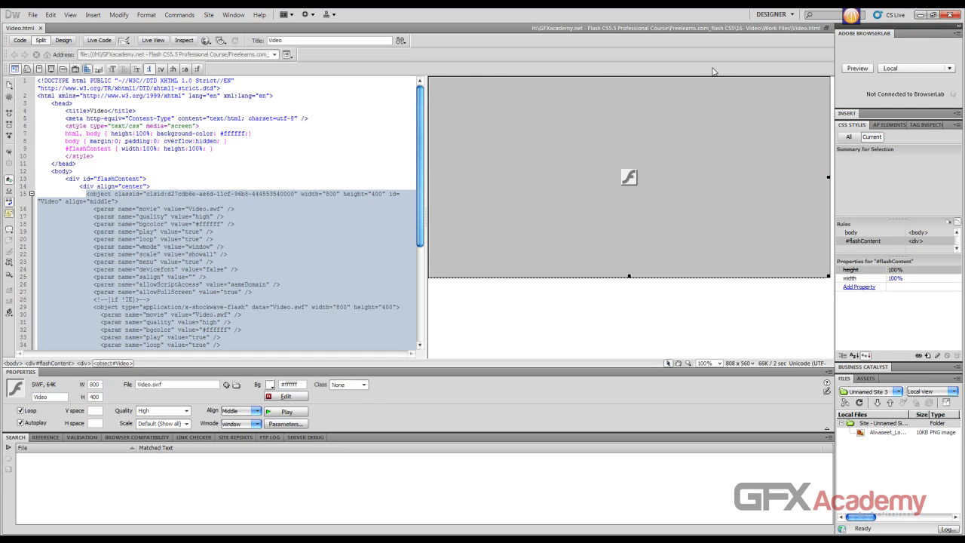
click(944, 15)
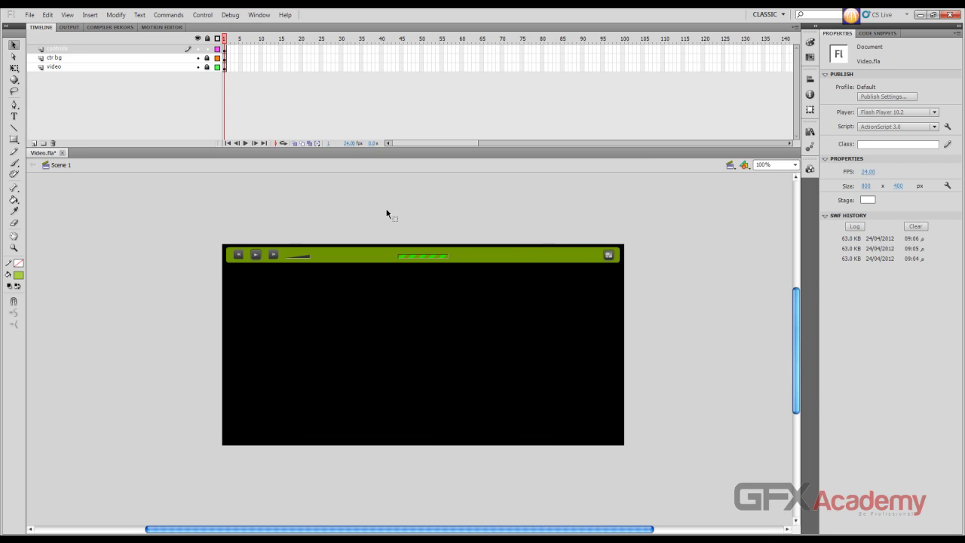
Step: Open the PlayPauseButton symbol for editing, check its play and pause layers, and select the play button
click(257, 255)
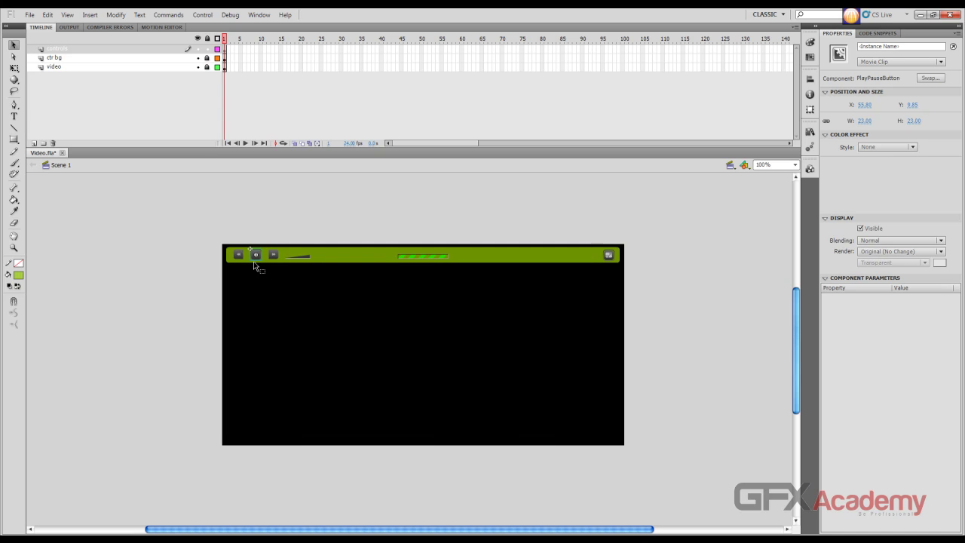
key(ctrl+equal)
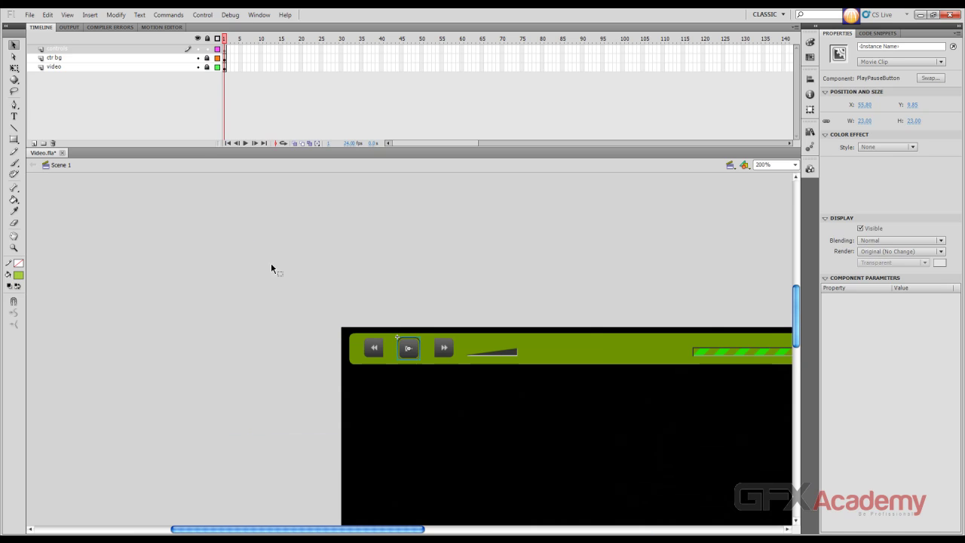
key(ctrl+equal)
key(ctrl+equal)
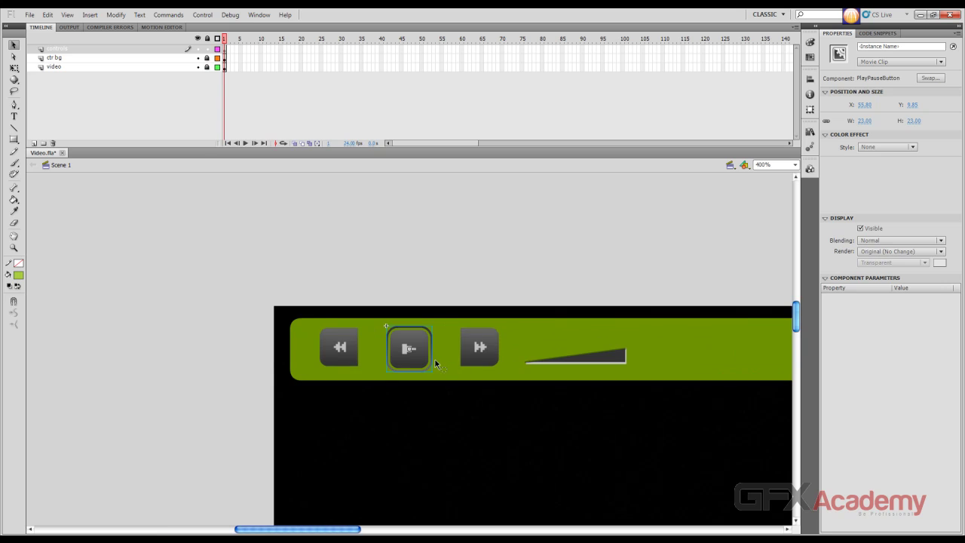
double_click(432, 336)
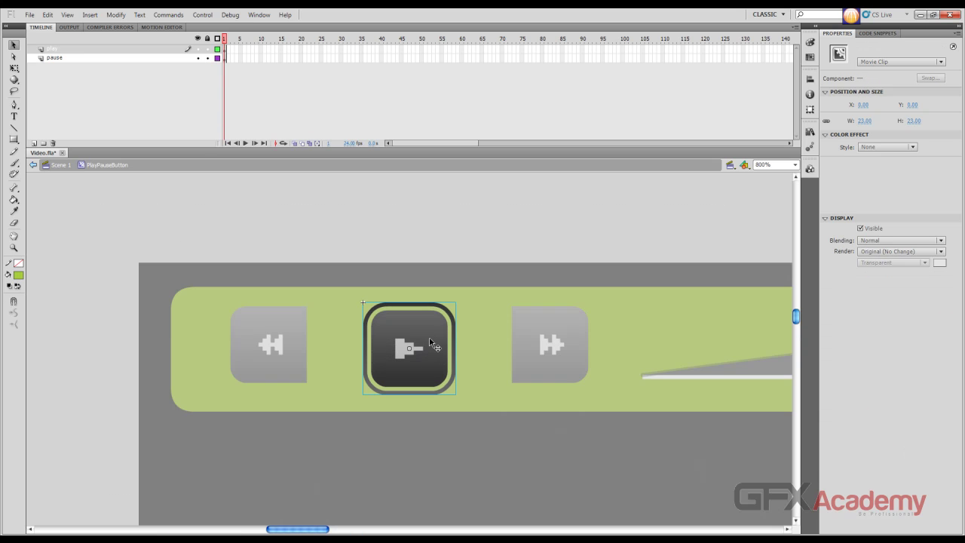
click(90, 60)
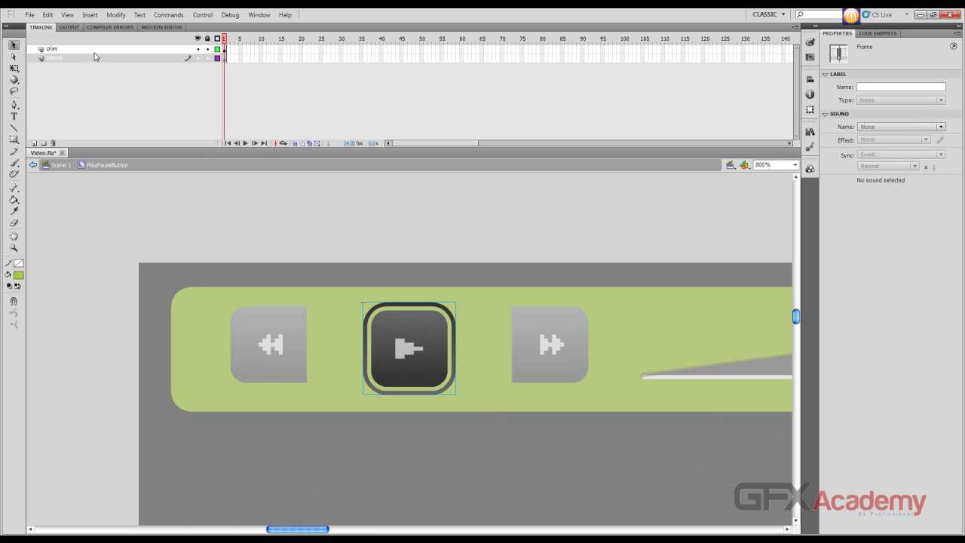
click(95, 50)
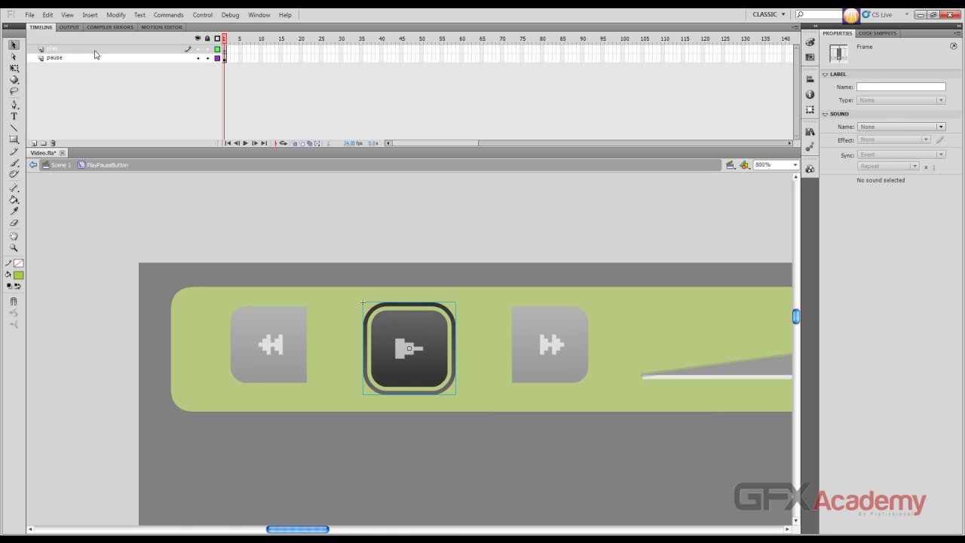
click(408, 343)
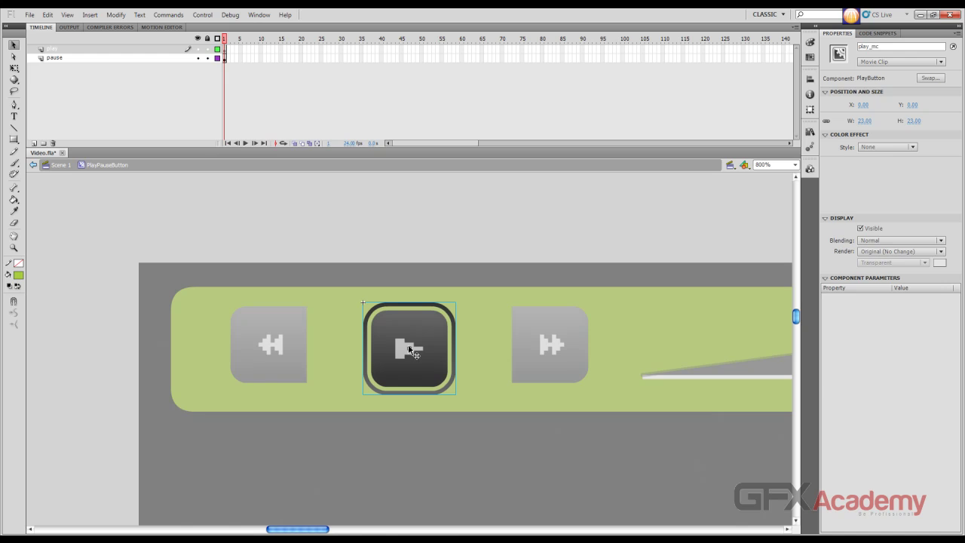
Step: Open the play button's normal-state background, SquareBgNormal, for editing by going through PlayButton frame 1 and PlayButtonNormal
double_click(408, 344)
click(416, 312)
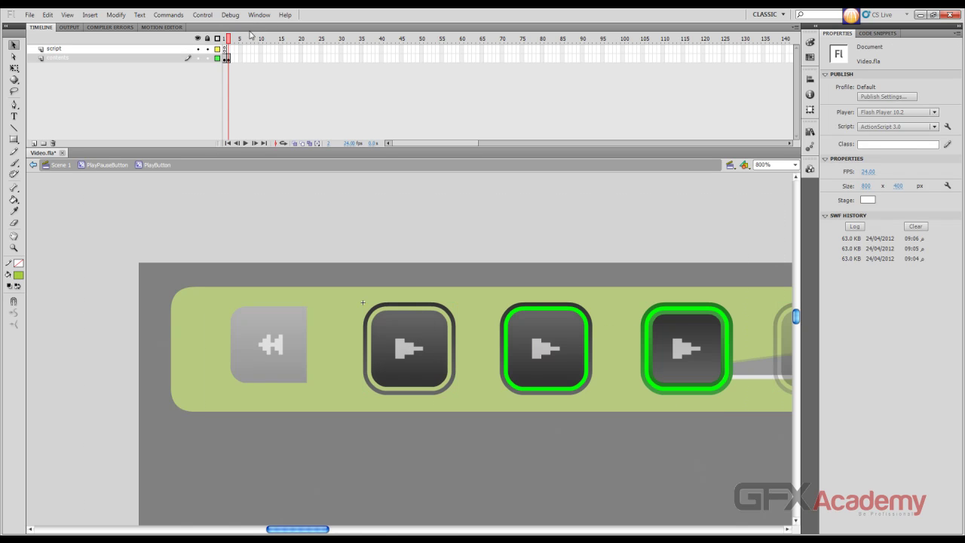
drag(228, 42, 224, 42)
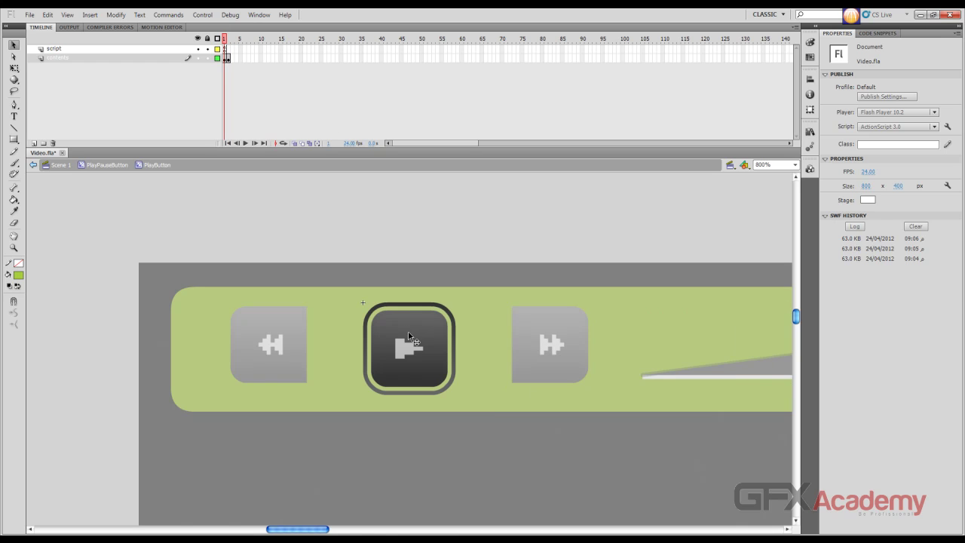
click(409, 335)
double_click(418, 326)
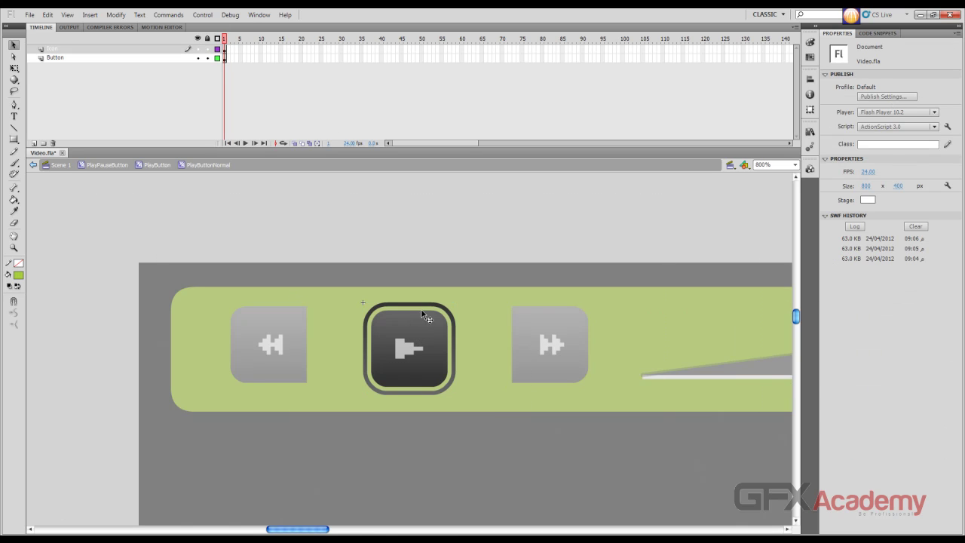
click(422, 313)
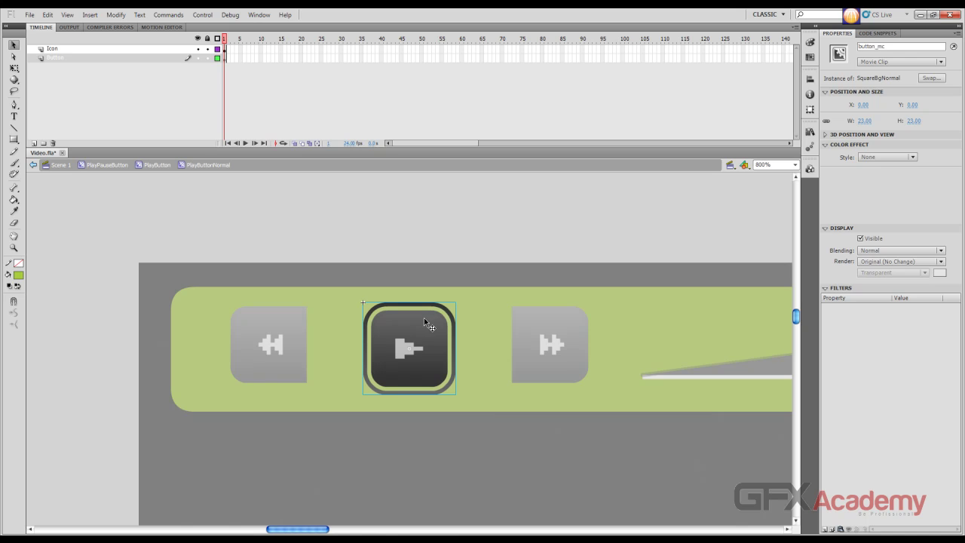
double_click(424, 317)
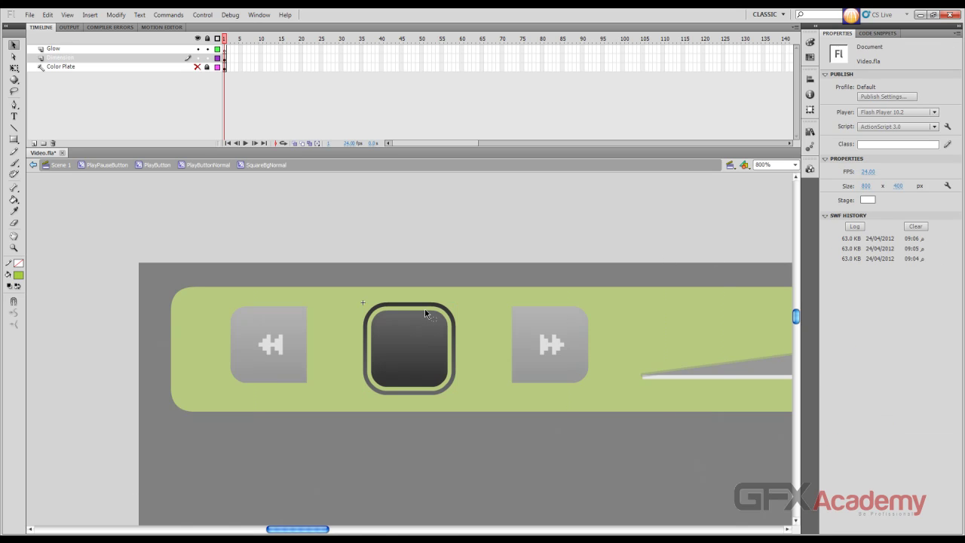
Step: Fill the thin inner border around the button's central square with solid red
click(425, 310)
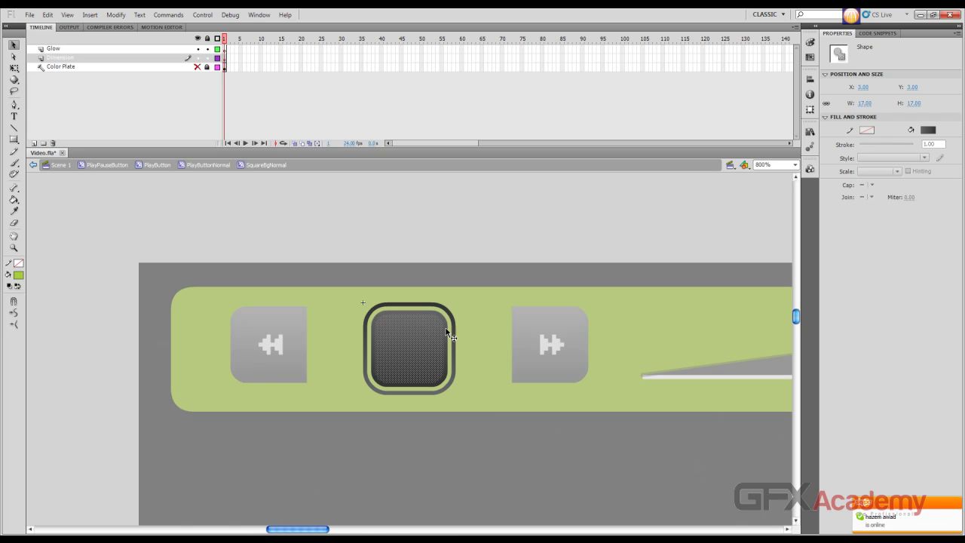
click(449, 333)
click(451, 332)
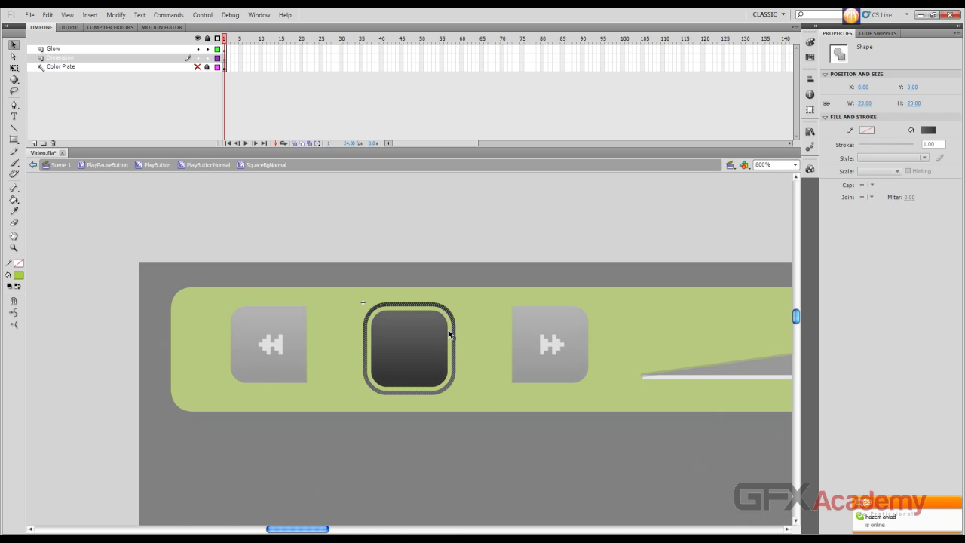
click(446, 330)
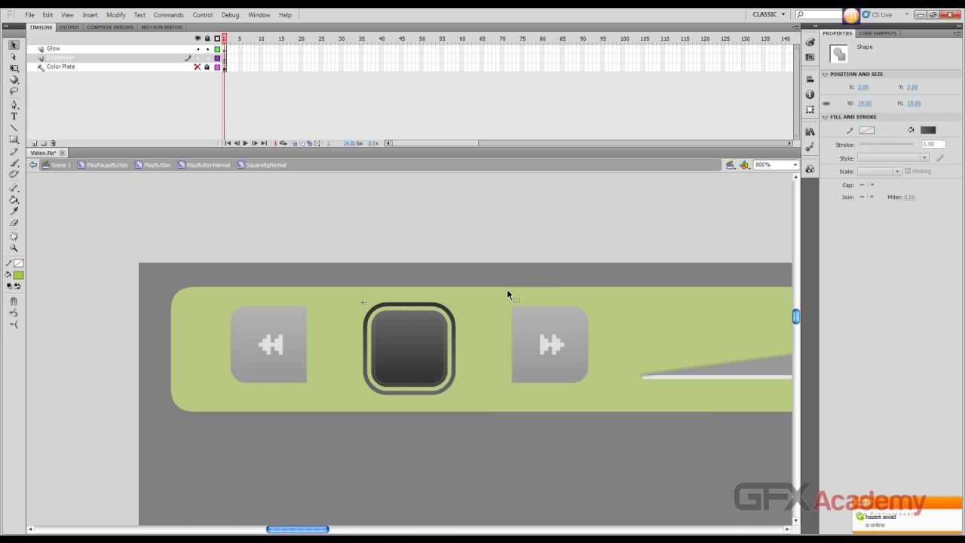
click(927, 131)
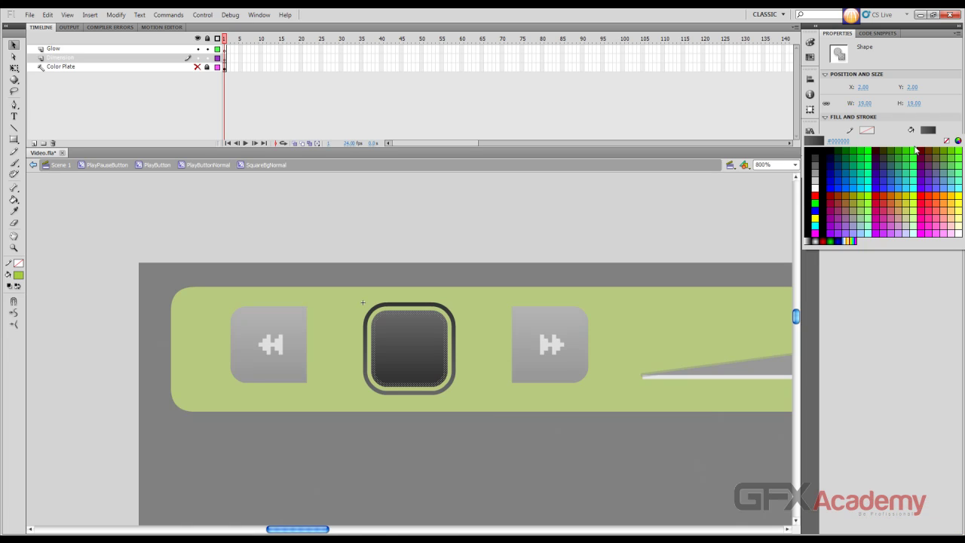
click(815, 195)
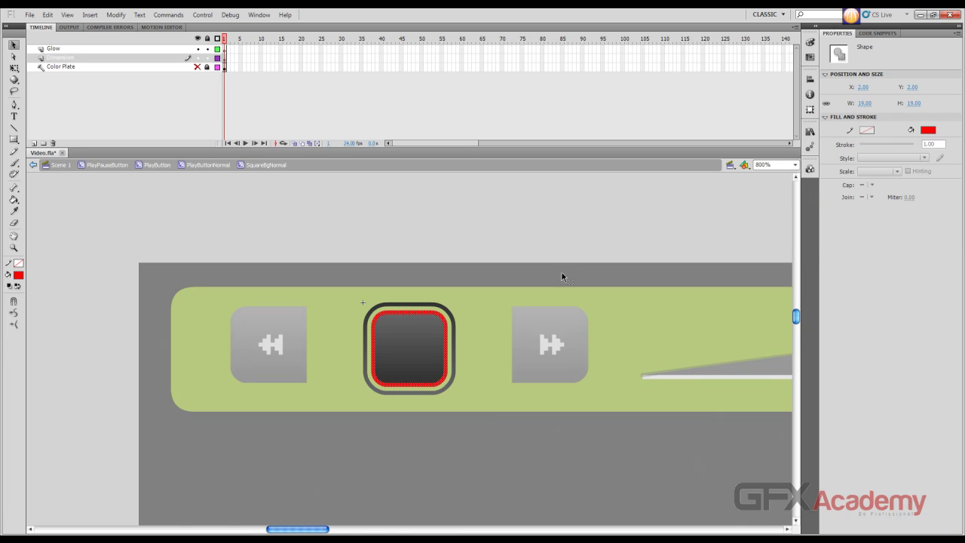
Step: Fill the outer ring of the button background with the same solid red
click(416, 306)
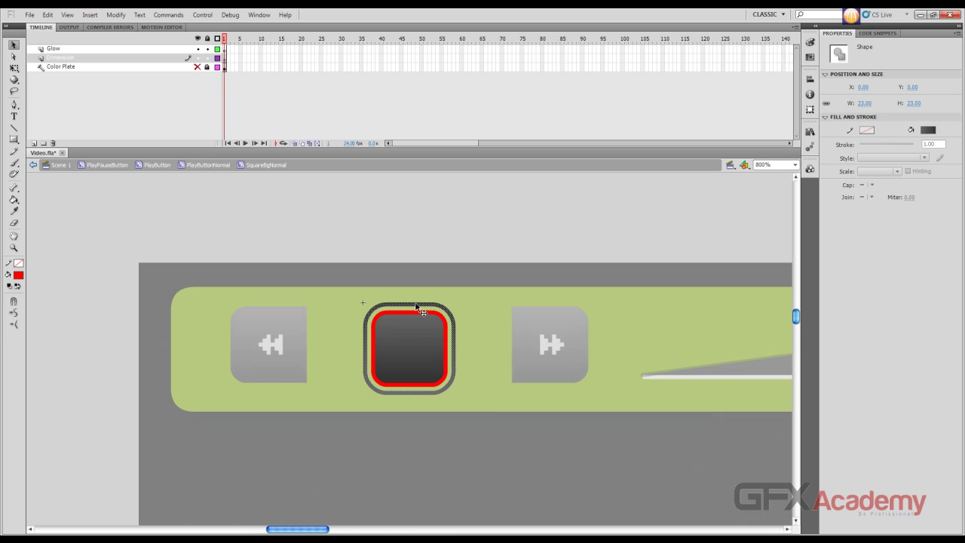
click(928, 129)
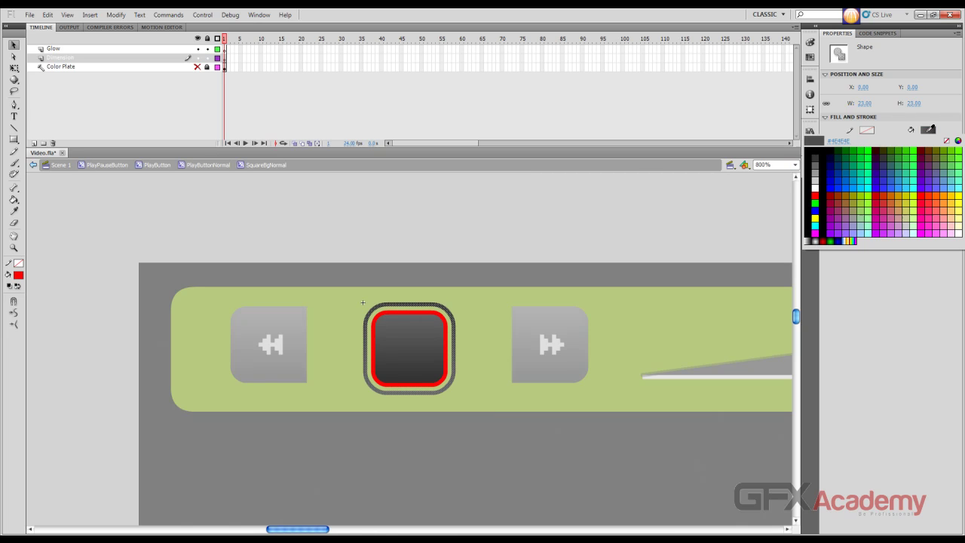
click(815, 195)
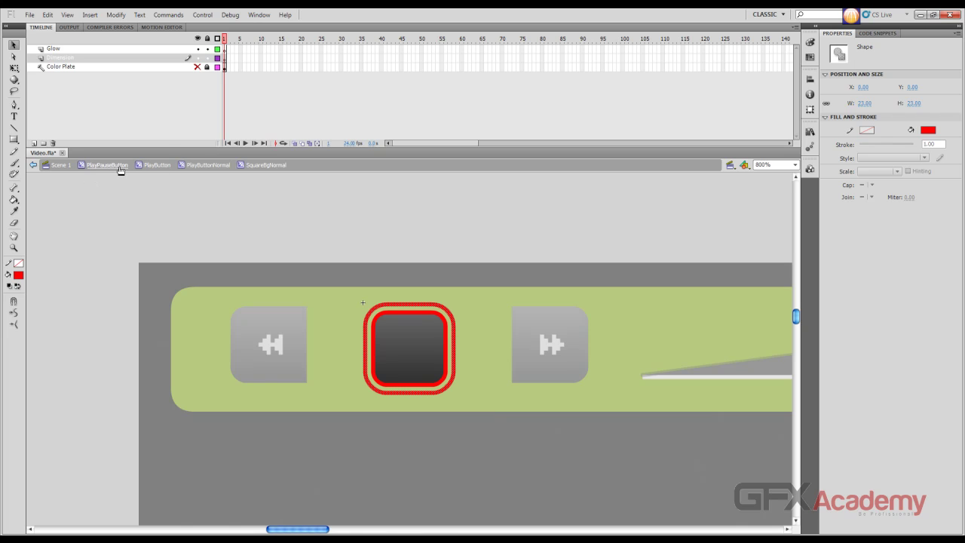
Step: Return to the PlayPauseButton symbol and lock its play layer
click(195, 166)
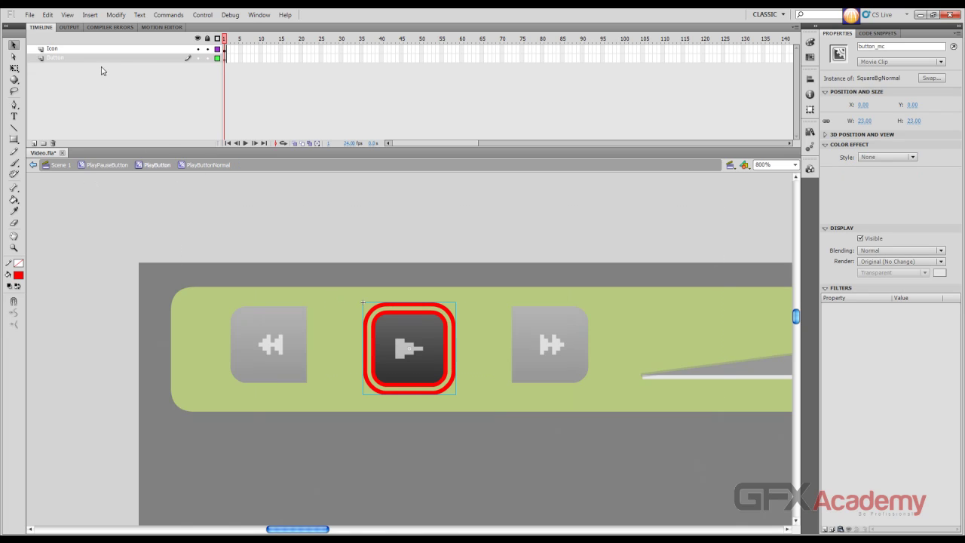
click(156, 165)
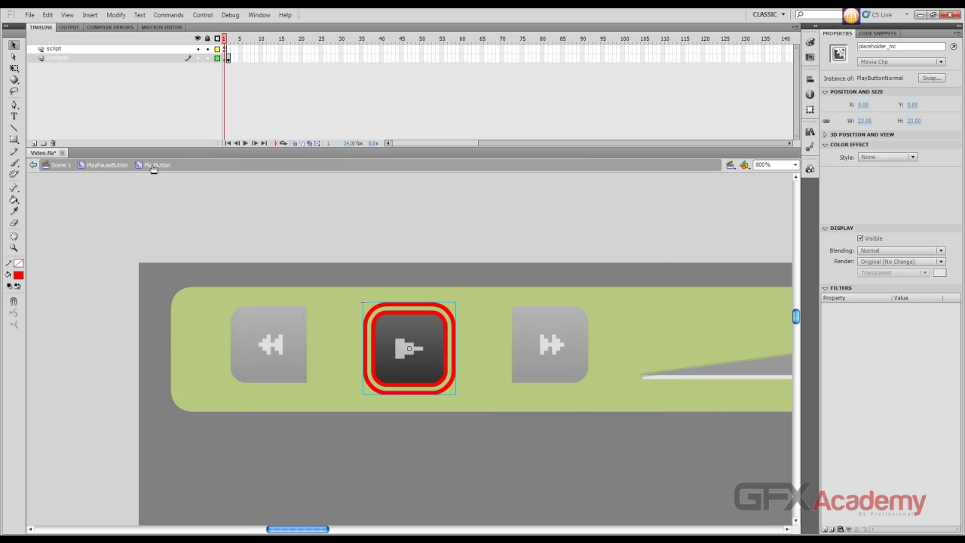
click(109, 164)
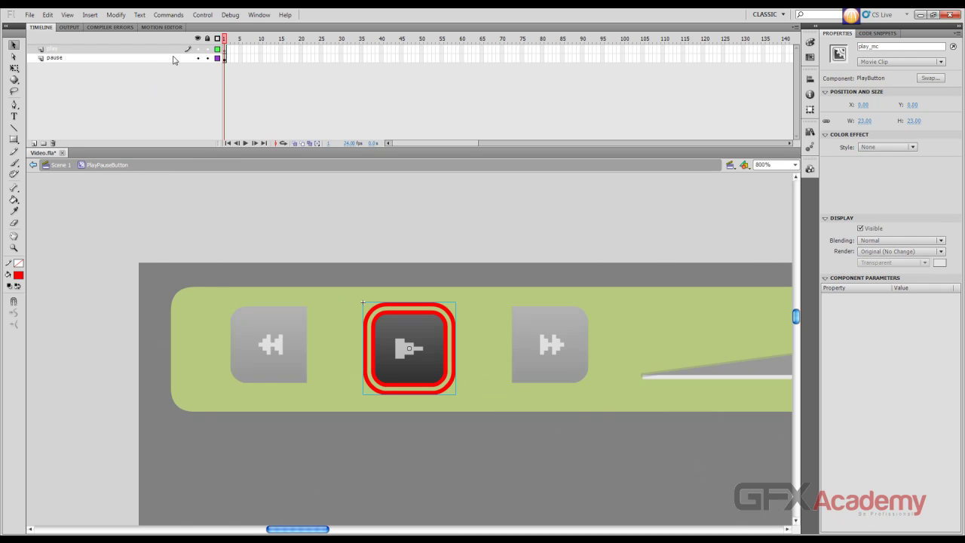
click(203, 57)
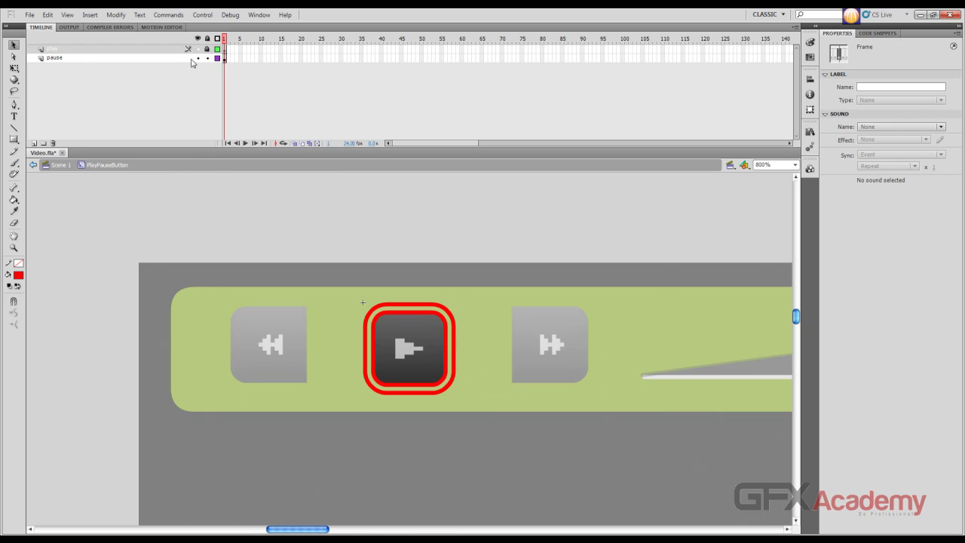
Step: Open the pause button's normal-state background, SquareBgNormal, for editing by going through PauseButton and PauseButtonNormal
double_click(419, 349)
click(423, 347)
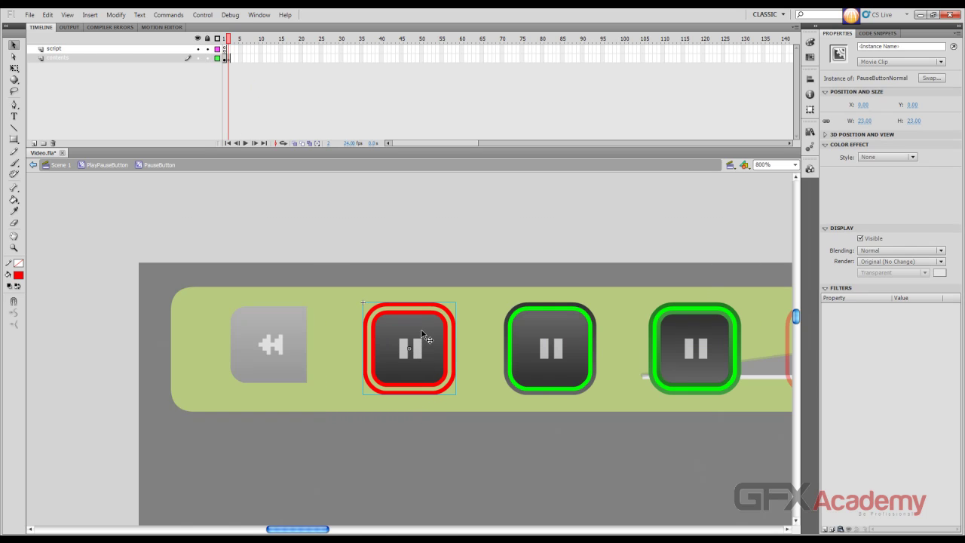
double_click(424, 347)
click(426, 346)
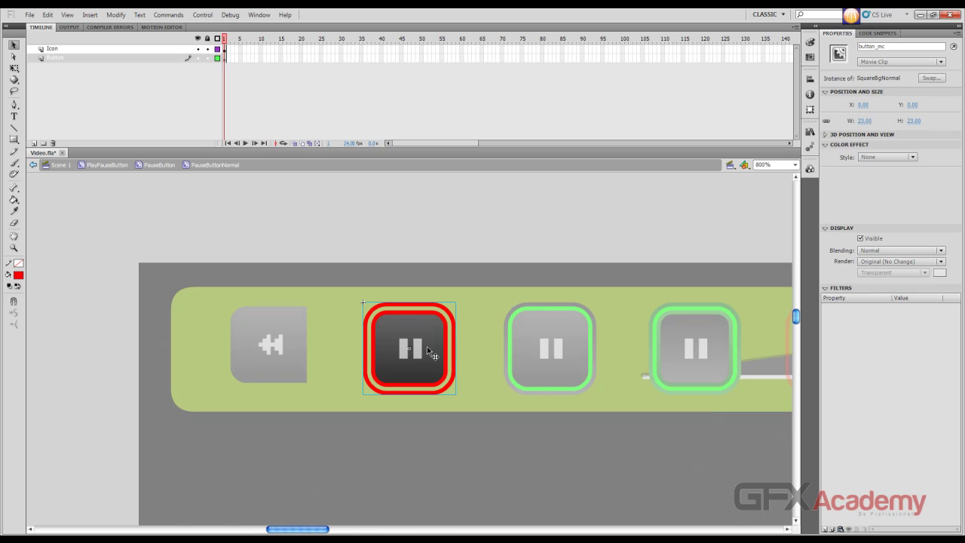
double_click(429, 345)
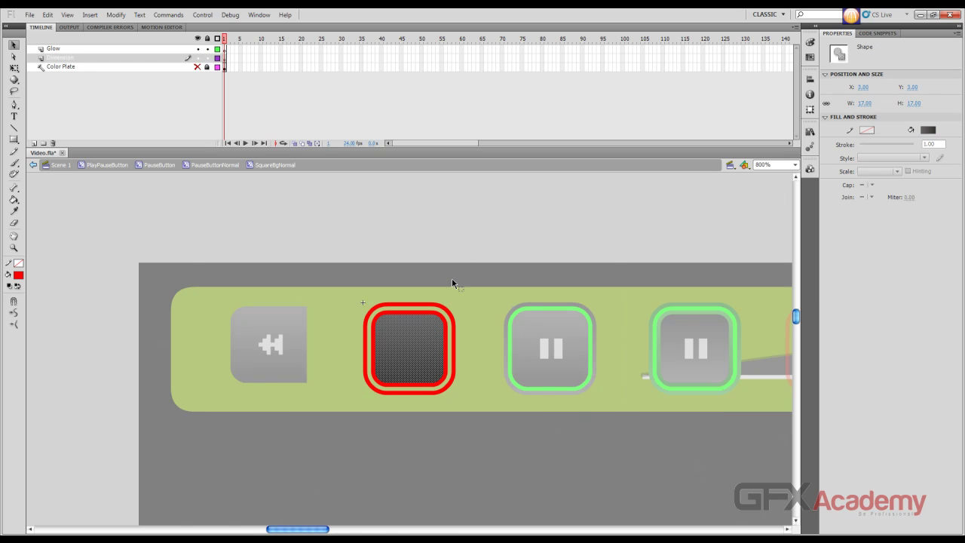
click(331, 266)
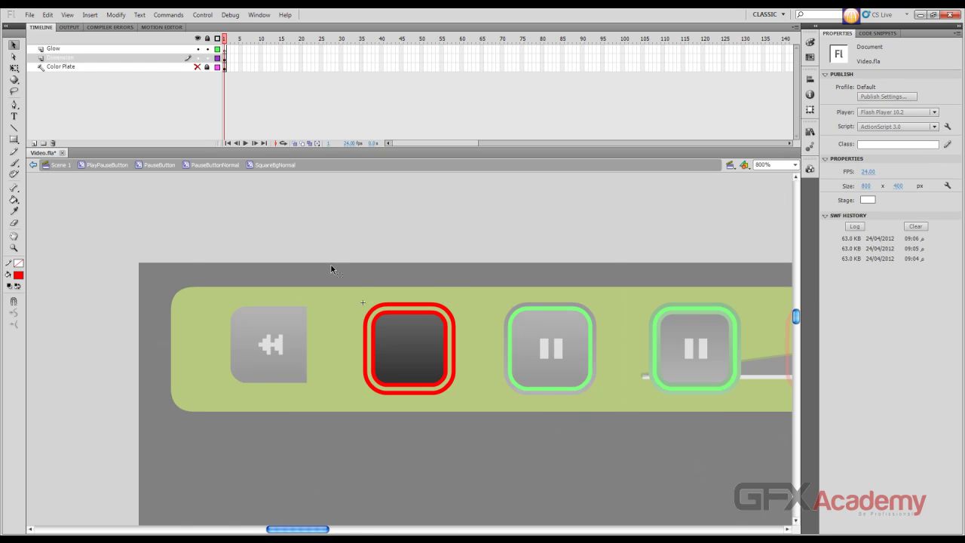
Step: Fill the button background's central square with the red-to-black radial gradient and return to Scene 1
click(398, 343)
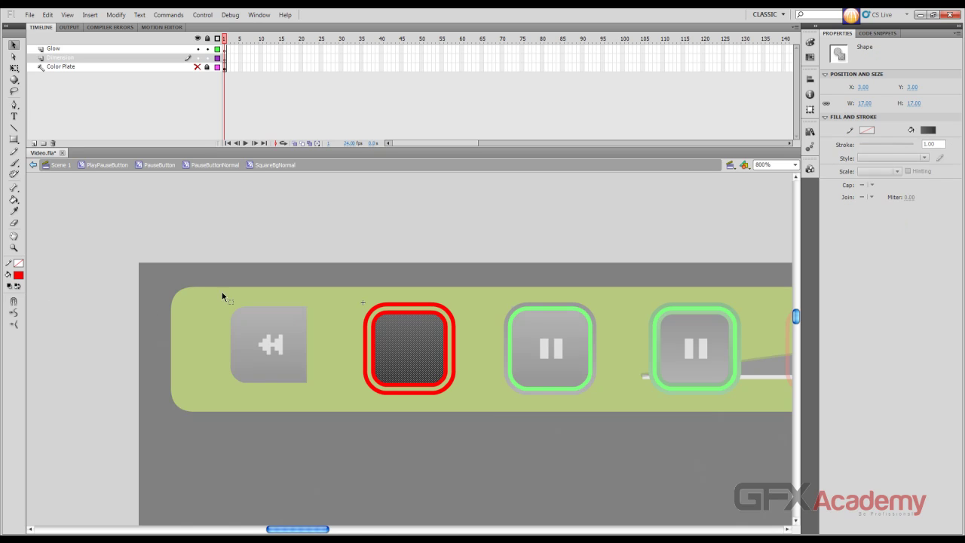
click(927, 130)
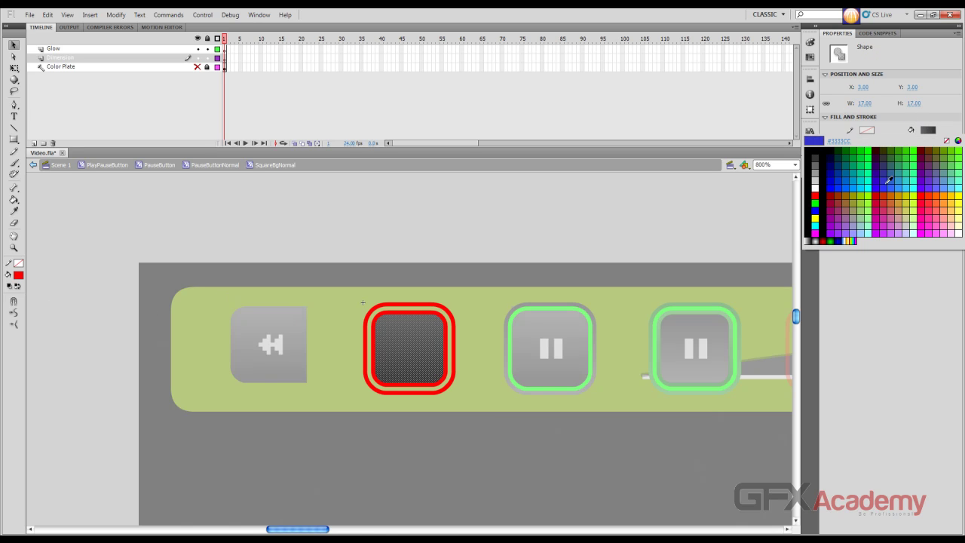
click(824, 240)
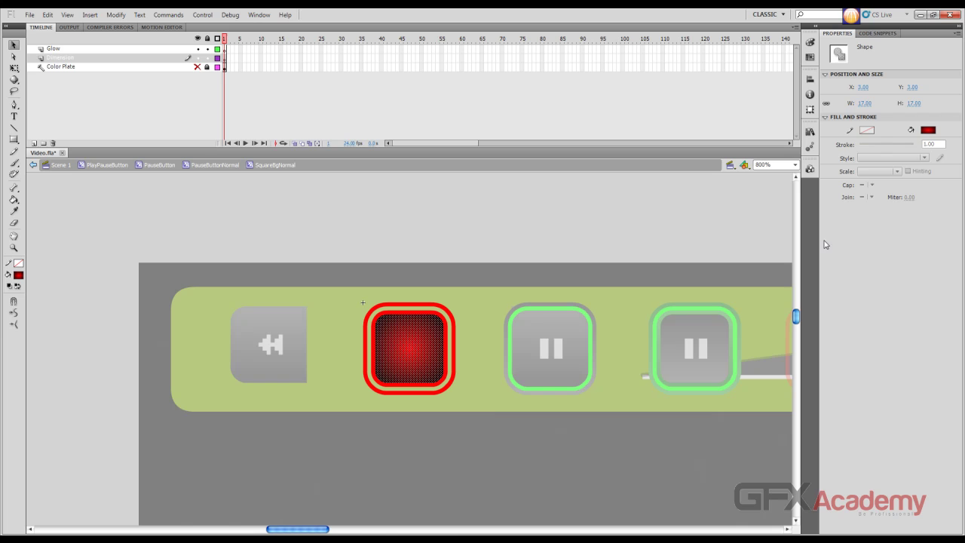
click(393, 243)
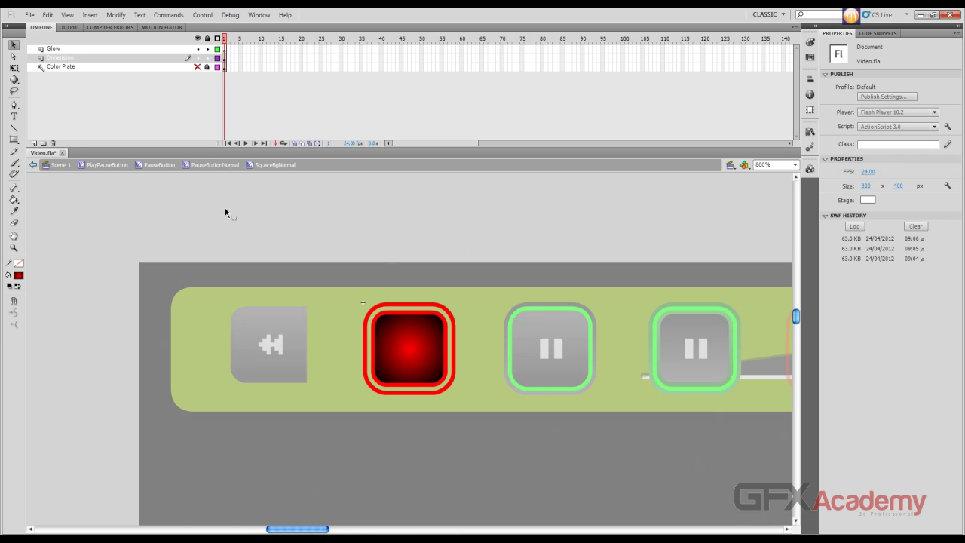
click(60, 165)
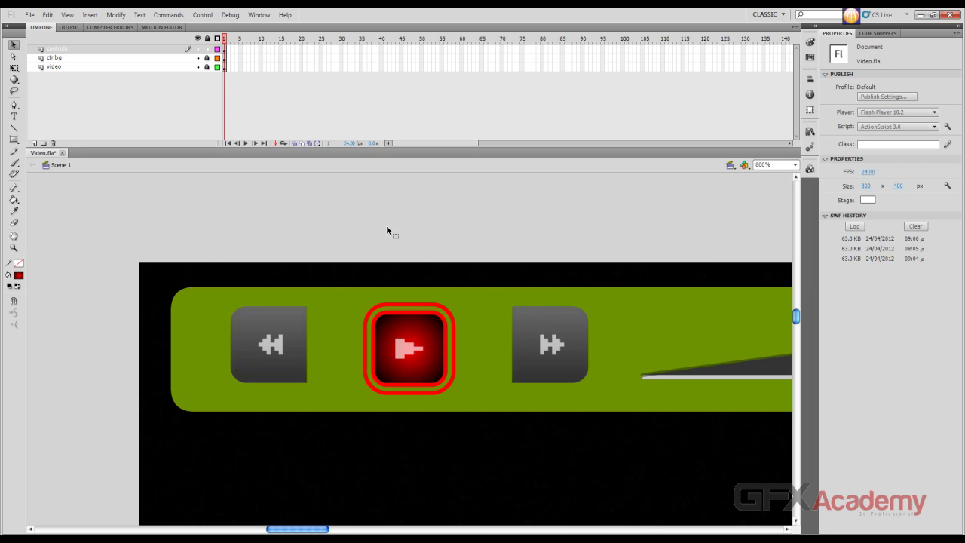
Step: Test the movie, try the recolored play/pause and full-screen buttons, and close the preview
key(ctrl+Return)
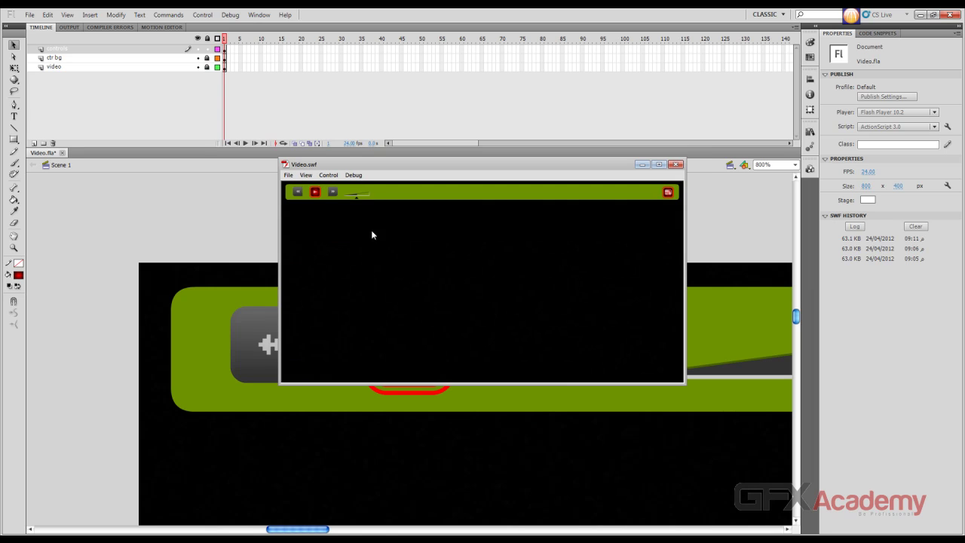
click(315, 192)
click(669, 198)
click(676, 165)
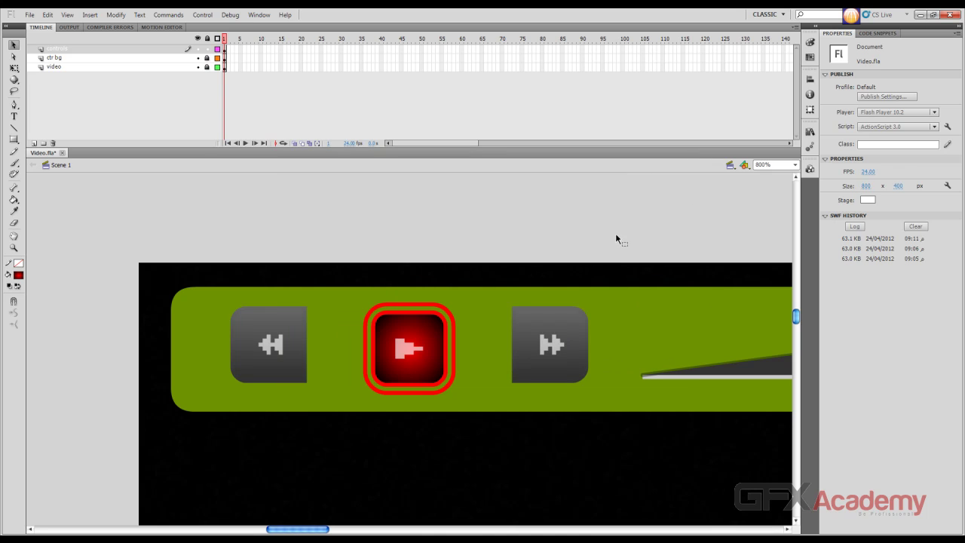
Step: Open the volume bar's fill symbol, VolumeBarFullnessFill, for editing by going through VolumeBar and VolumeBarFullness
drag(640, 248, 446, 254)
click(600, 371)
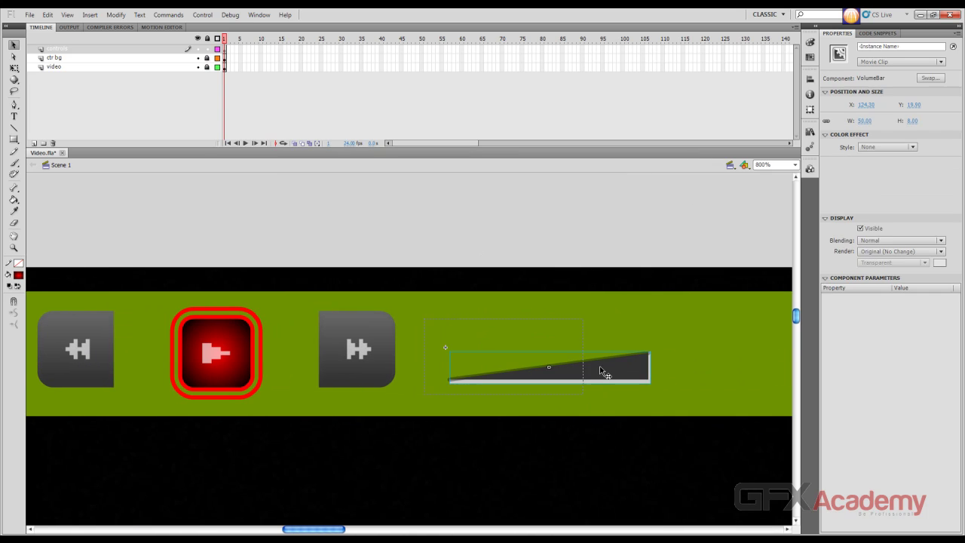
double_click(600, 370)
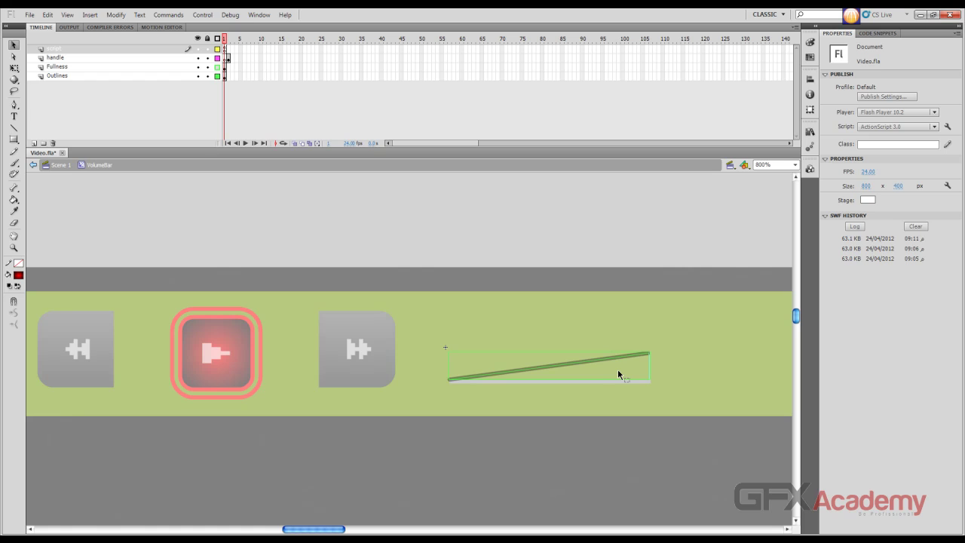
click(227, 46)
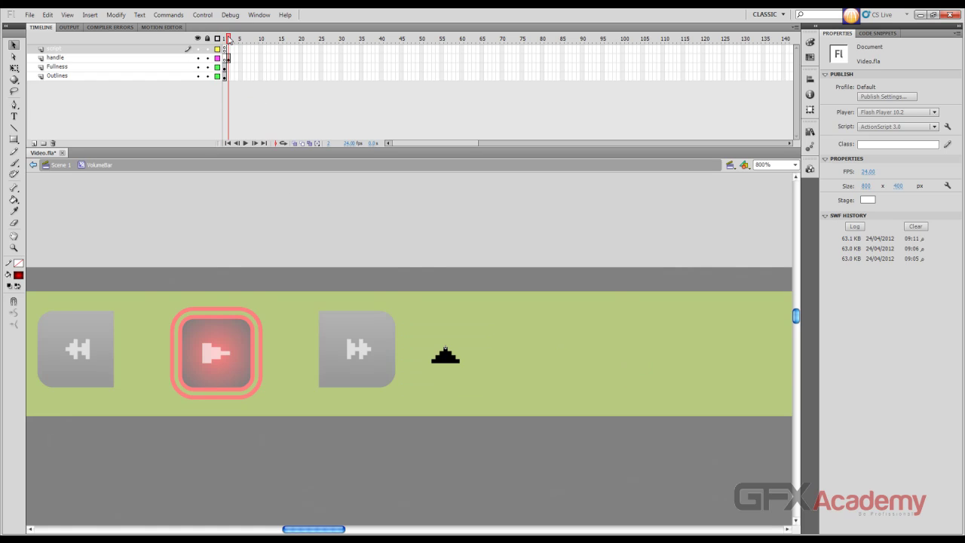
click(225, 39)
click(599, 381)
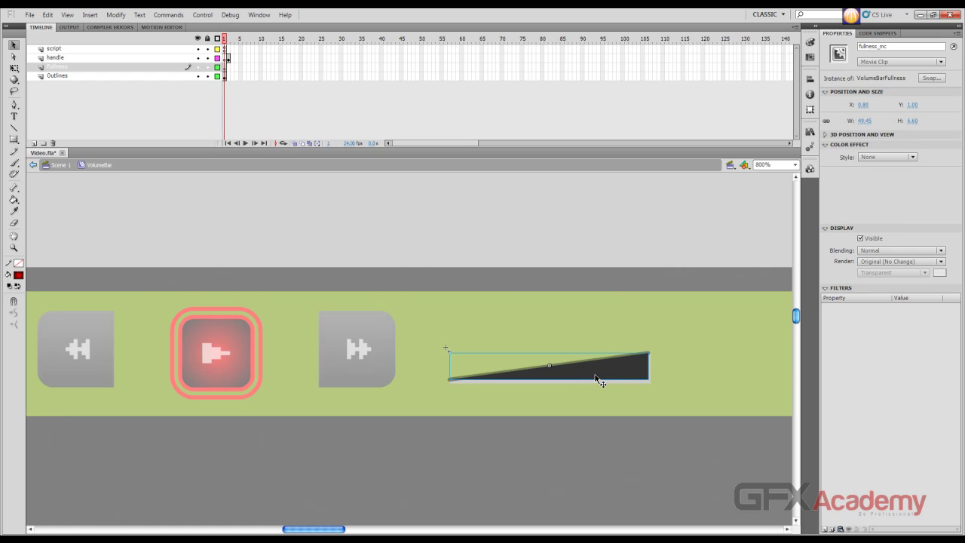
double_click(601, 374)
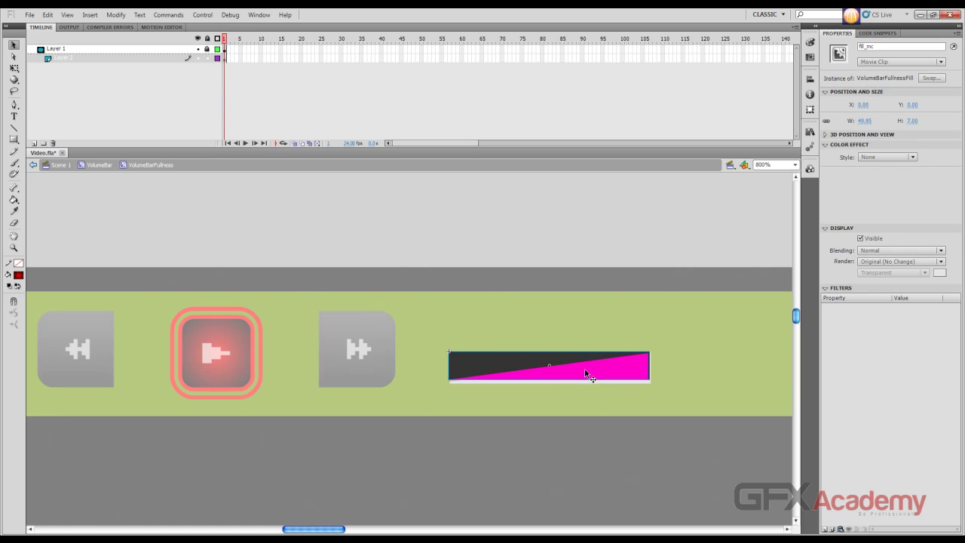
double_click(530, 358)
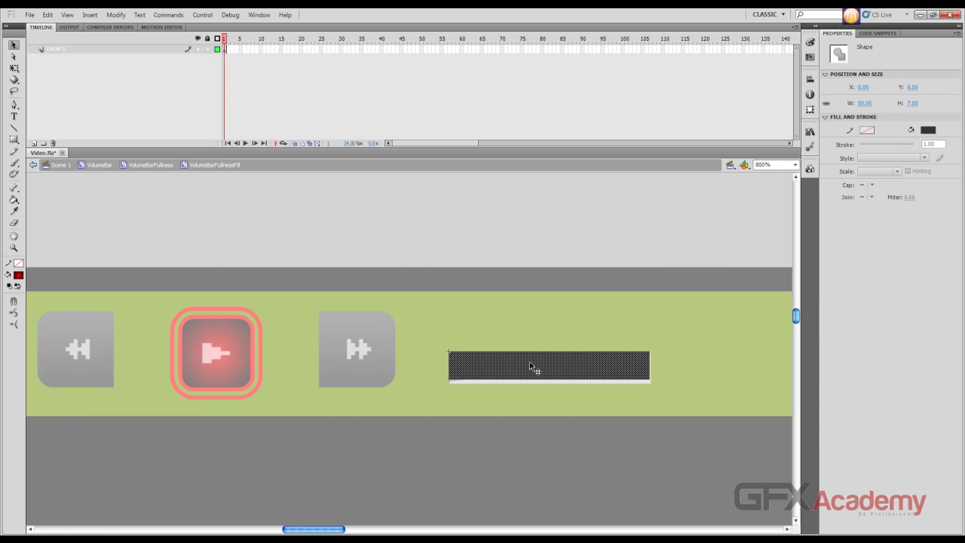
Step: Change the volume fill rectangle's color to solid red and return to Scene 1
click(927, 130)
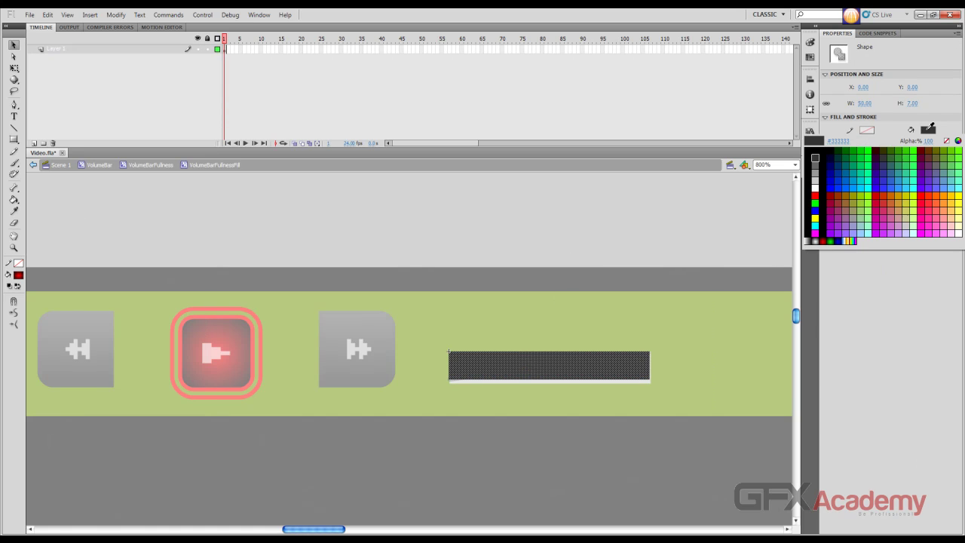
click(815, 195)
click(630, 246)
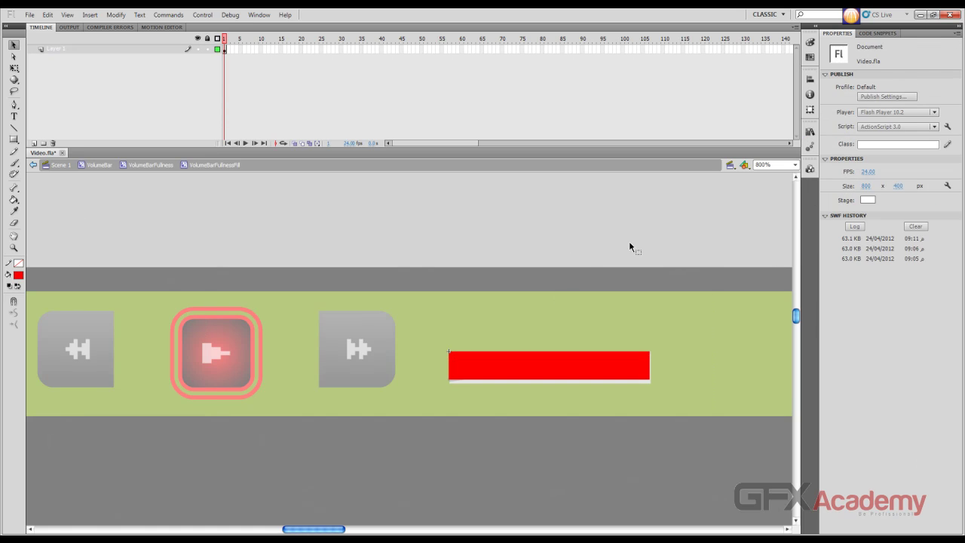
click(61, 165)
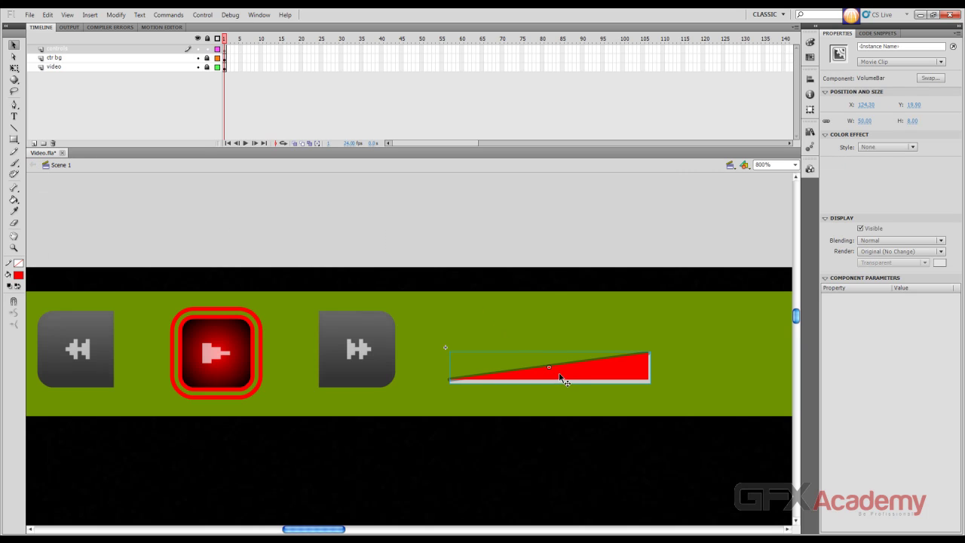
Step: Test the movie, raise the volume with the recolored bar, try play and pause, and close the preview
key(ctrl+Return)
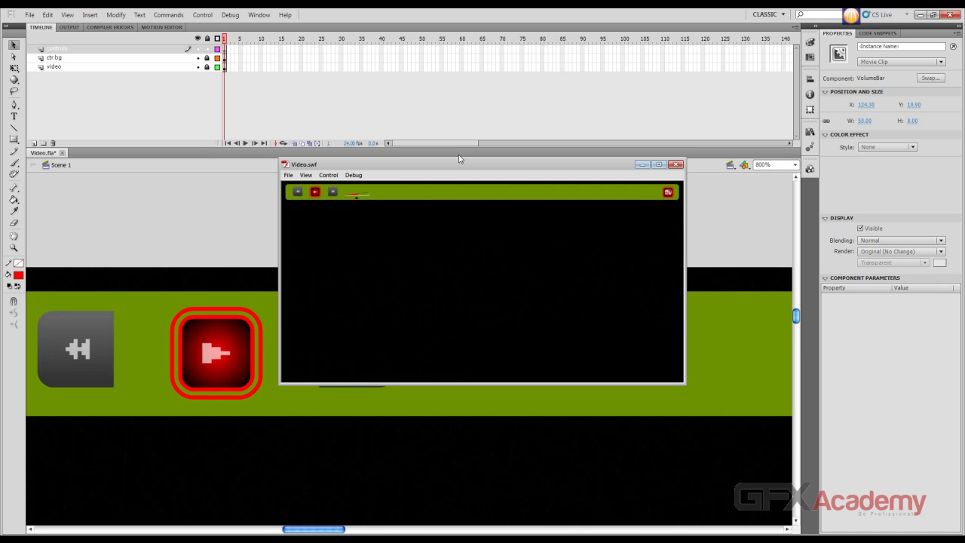
drag(358, 202, 370, 198)
click(316, 194)
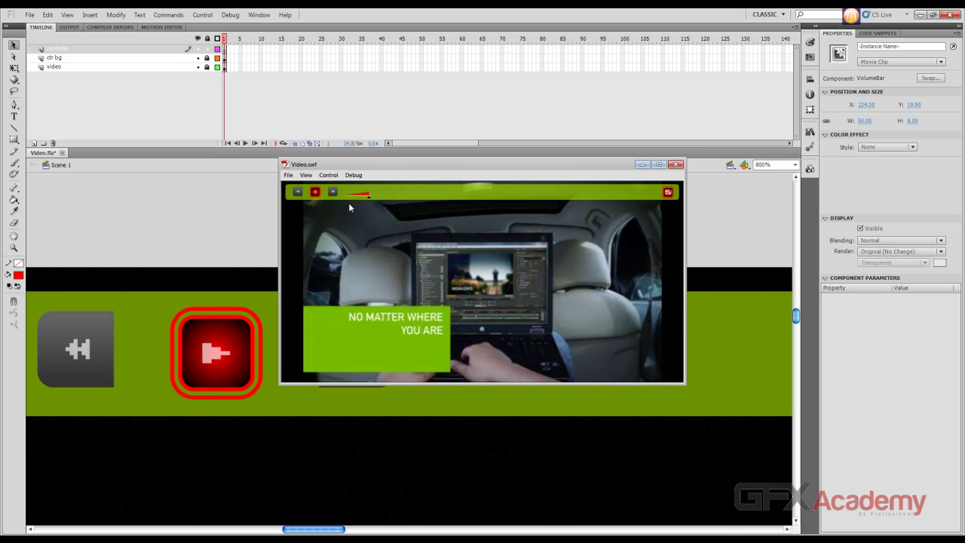
click(313, 193)
click(314, 192)
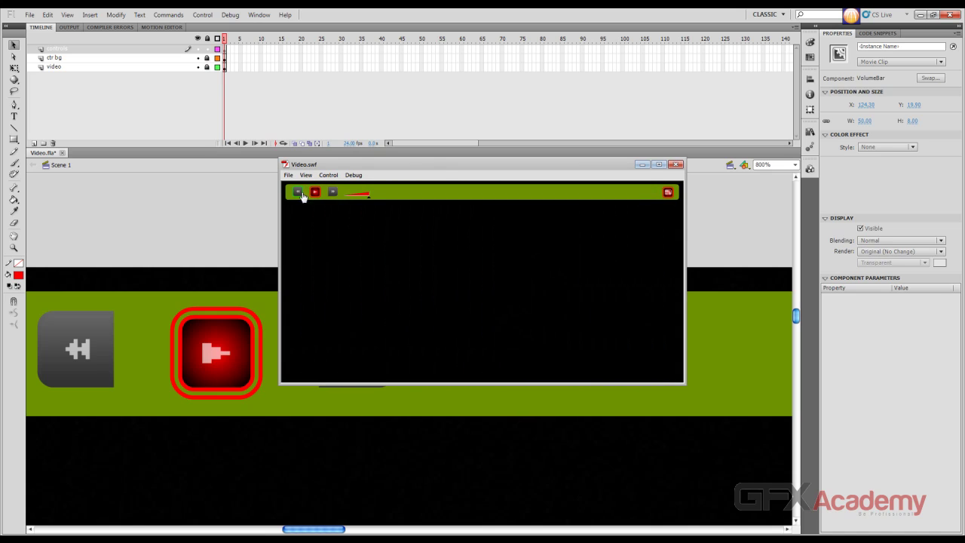
click(676, 164)
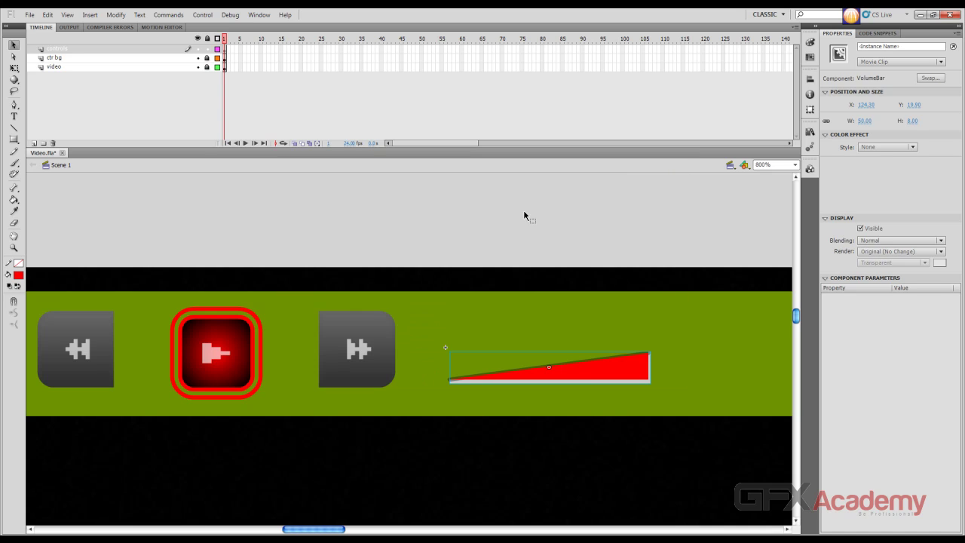
Step: Deselect the volume bar and show the whole player on the stage at 100% magnification
click(507, 220)
key(ctrl+minus)
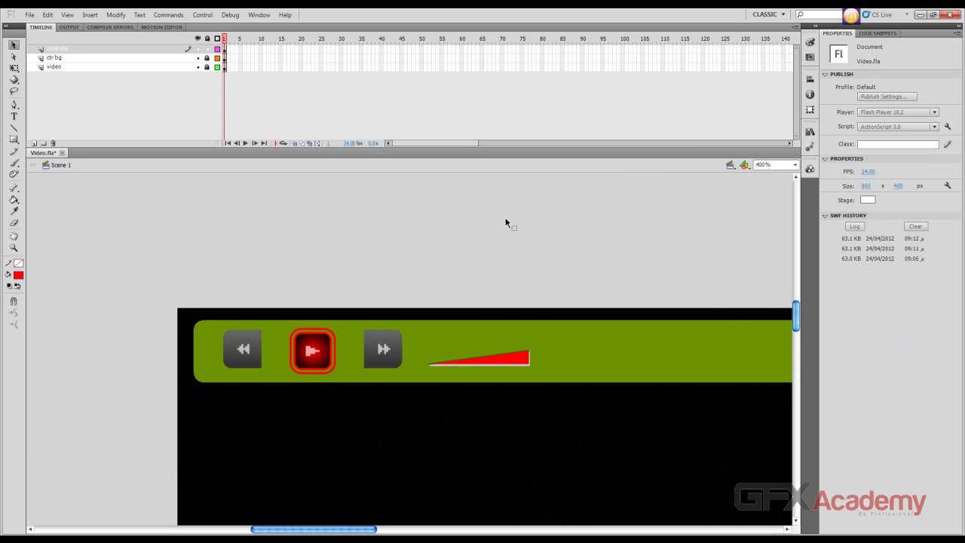
scroll(528, 324, down, 2)
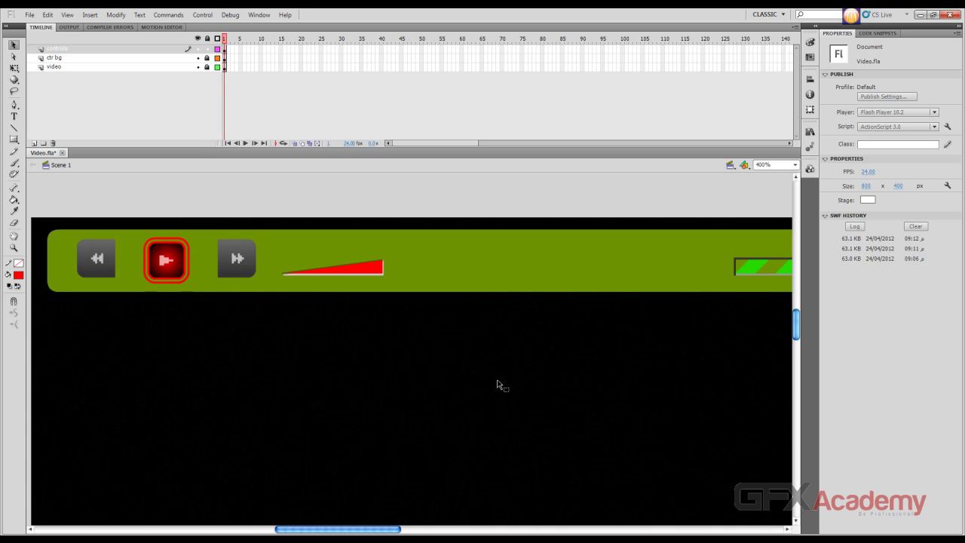
key(ctrl+minus)
key(ctrl+minus)
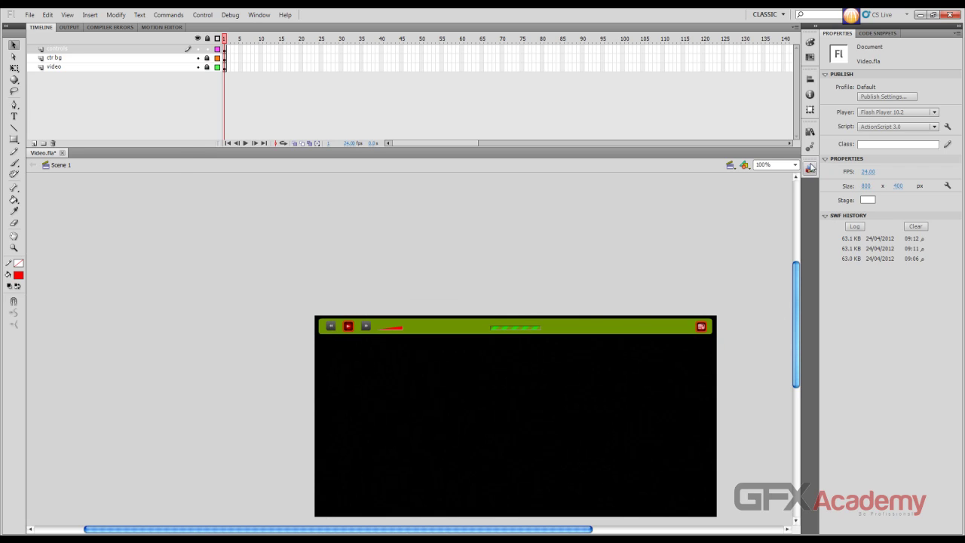